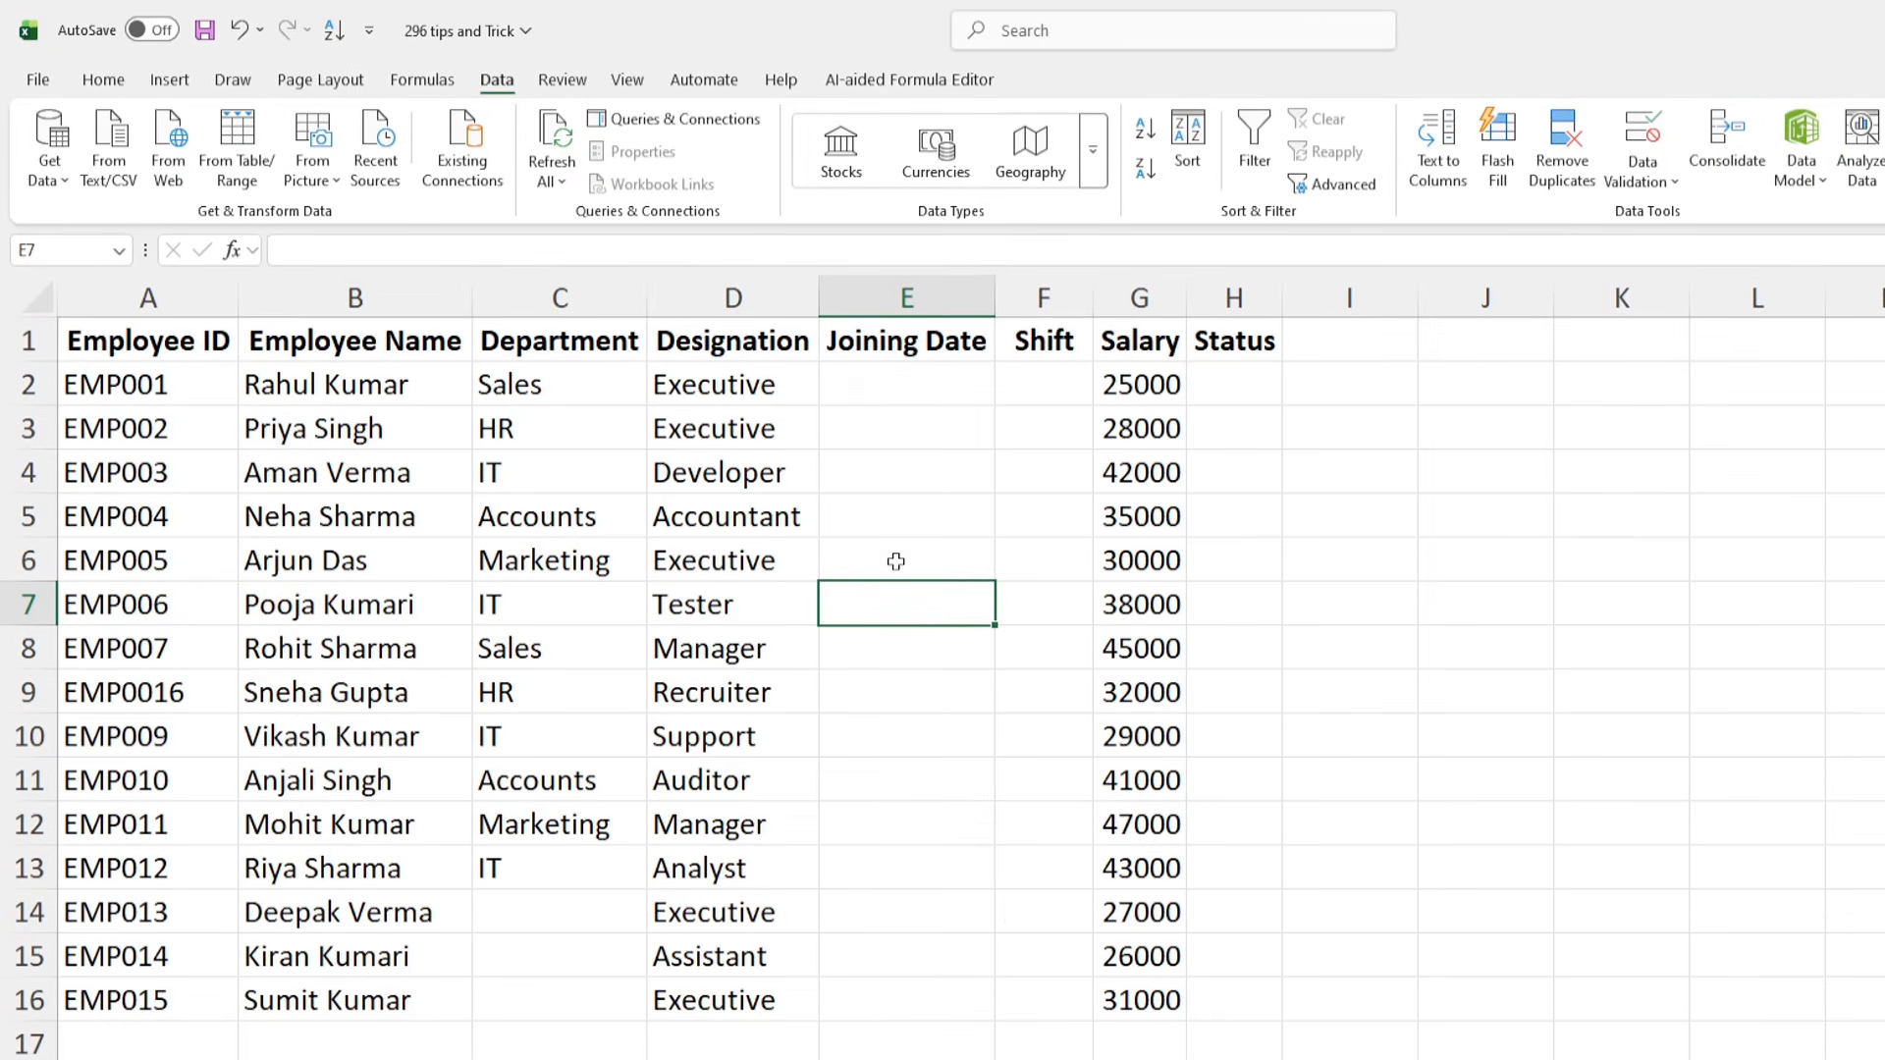
- Select the Joining Date cells E2 through E16
left_click_drag(905, 379, 950, 1001)
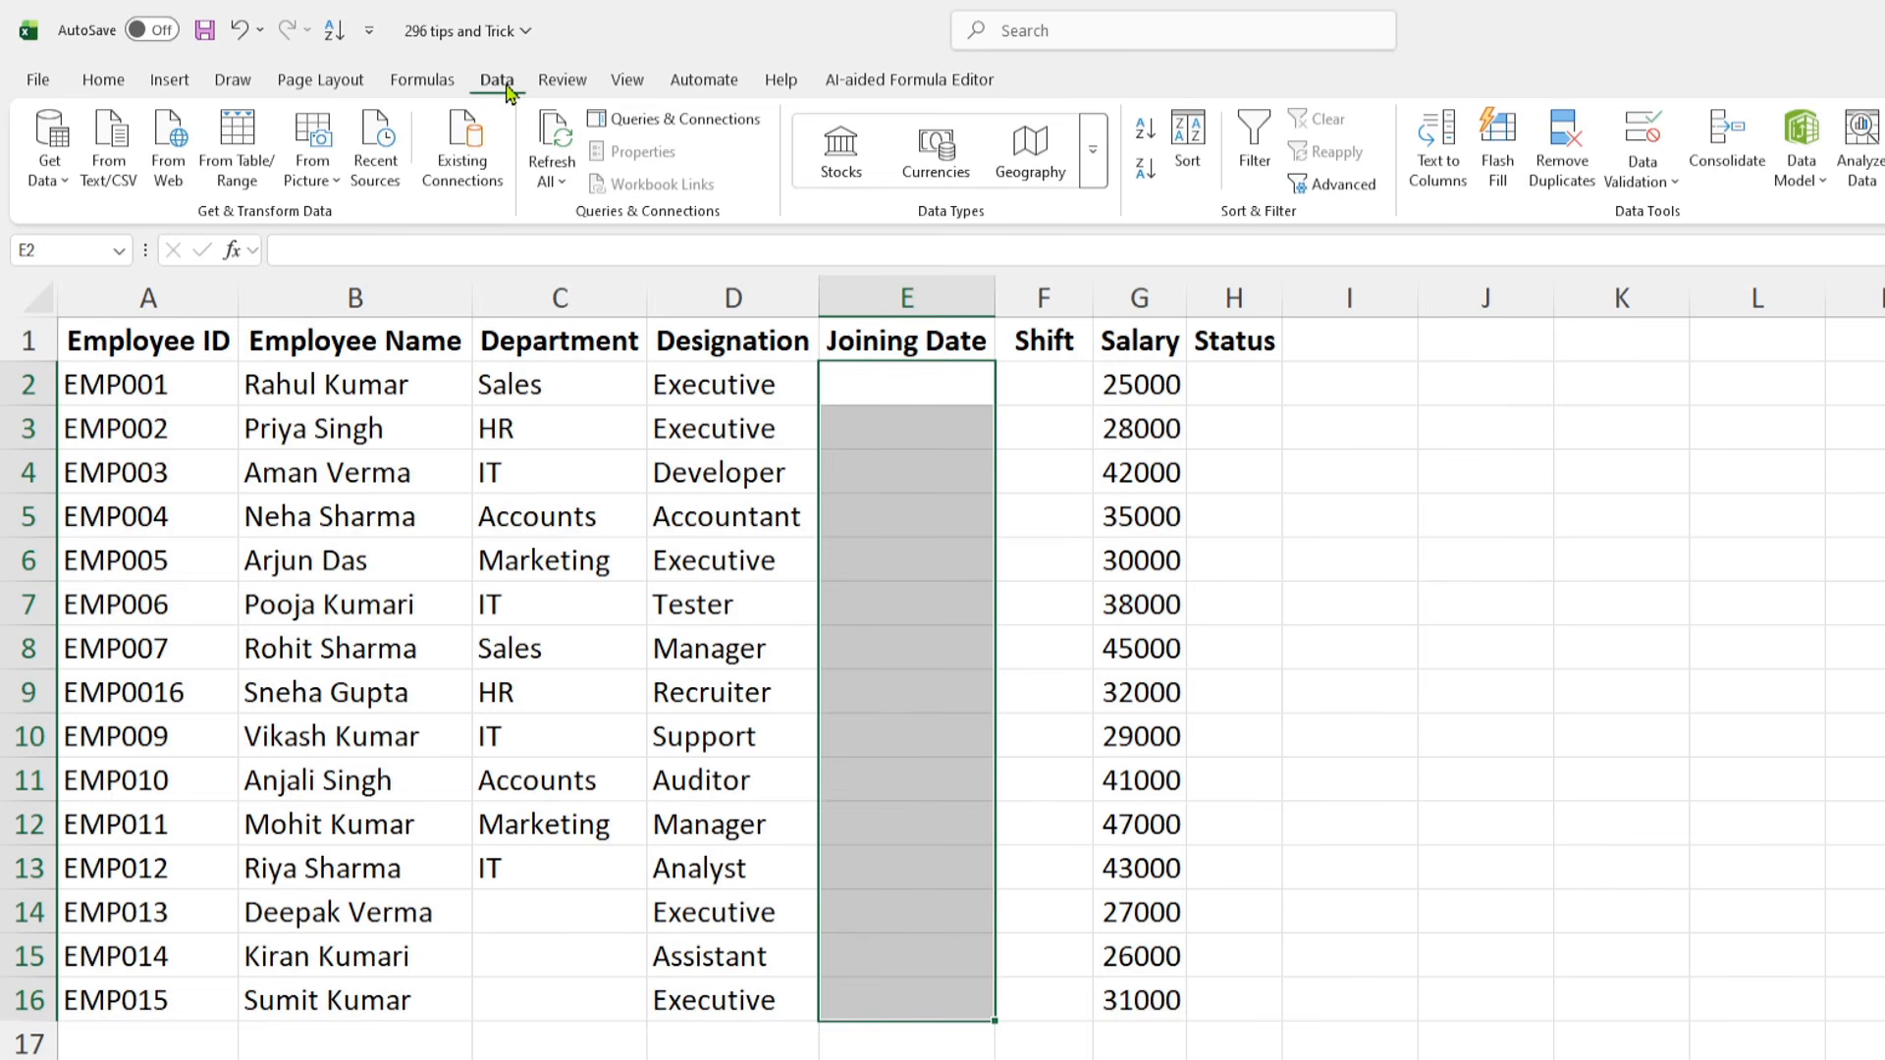
- Add a custom validation rule =YEAR(E2)=2026 to E2:E16 so only 2026 dates are accepted
left_click(1657, 135)
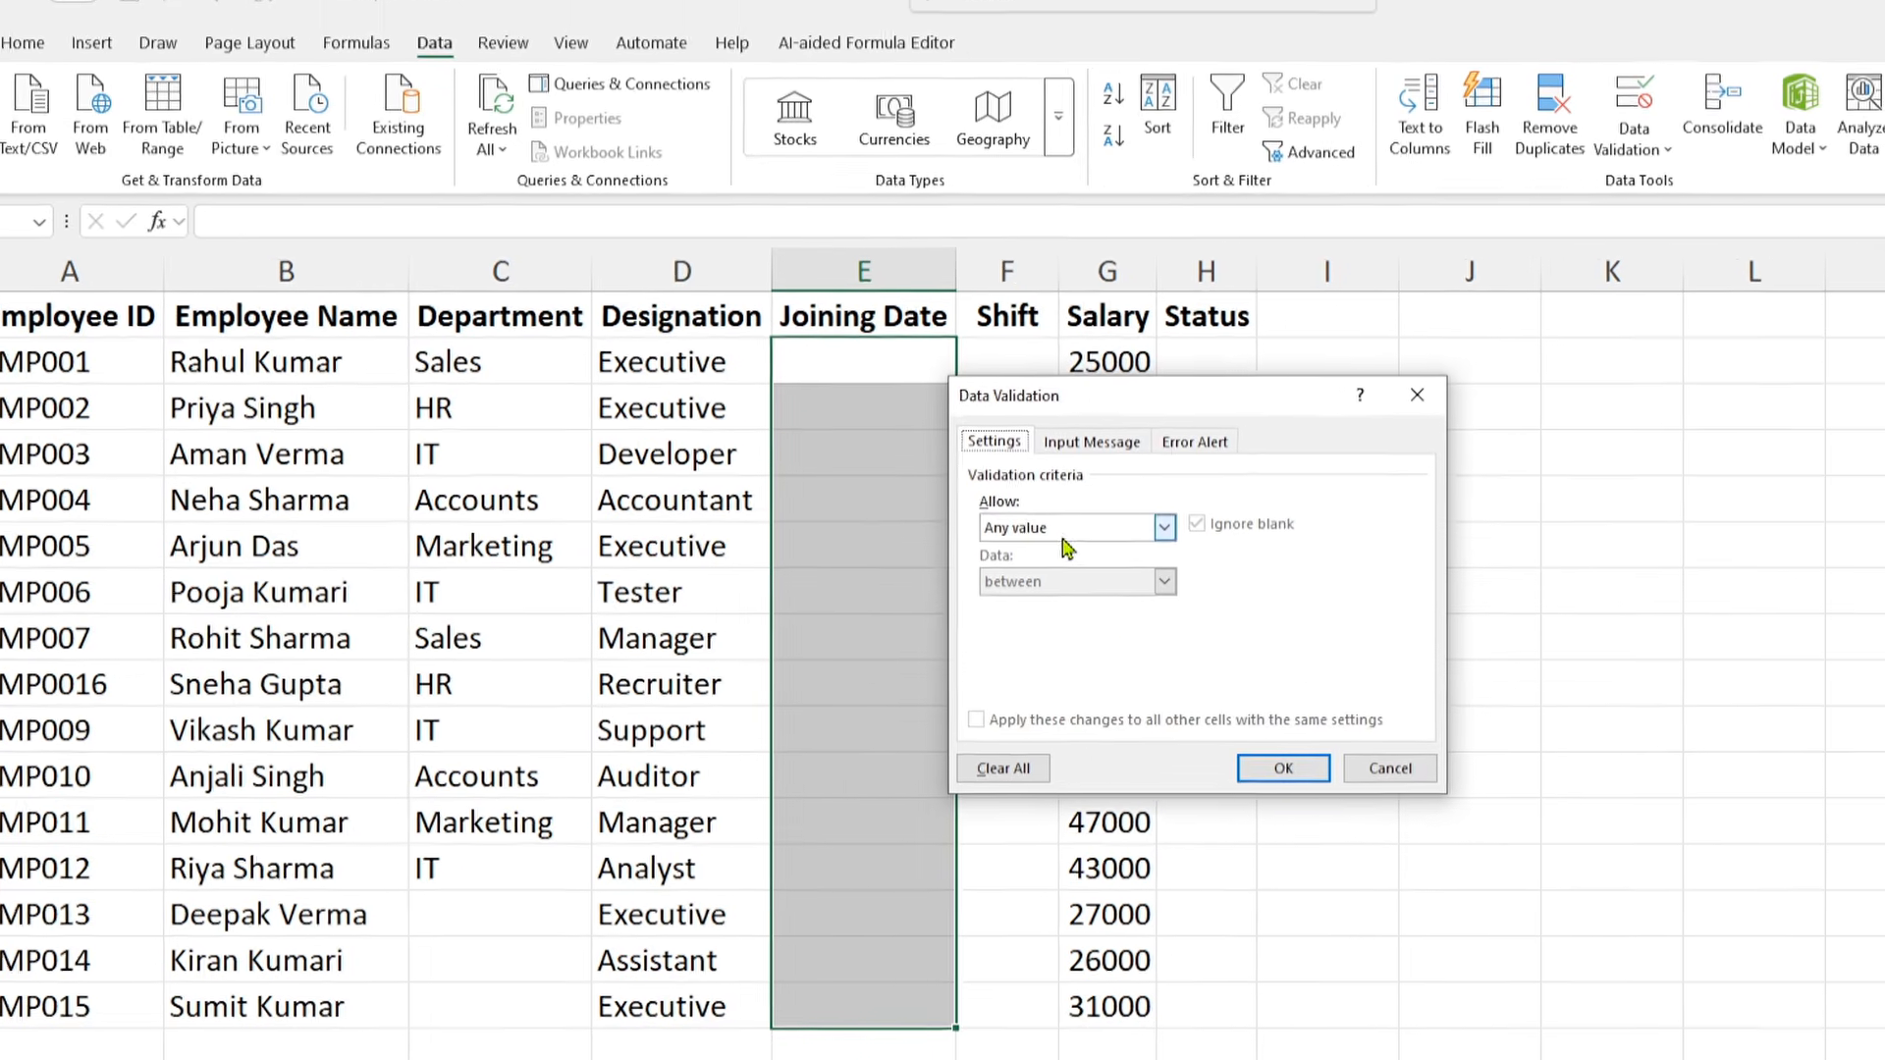
left_click(1064, 536)
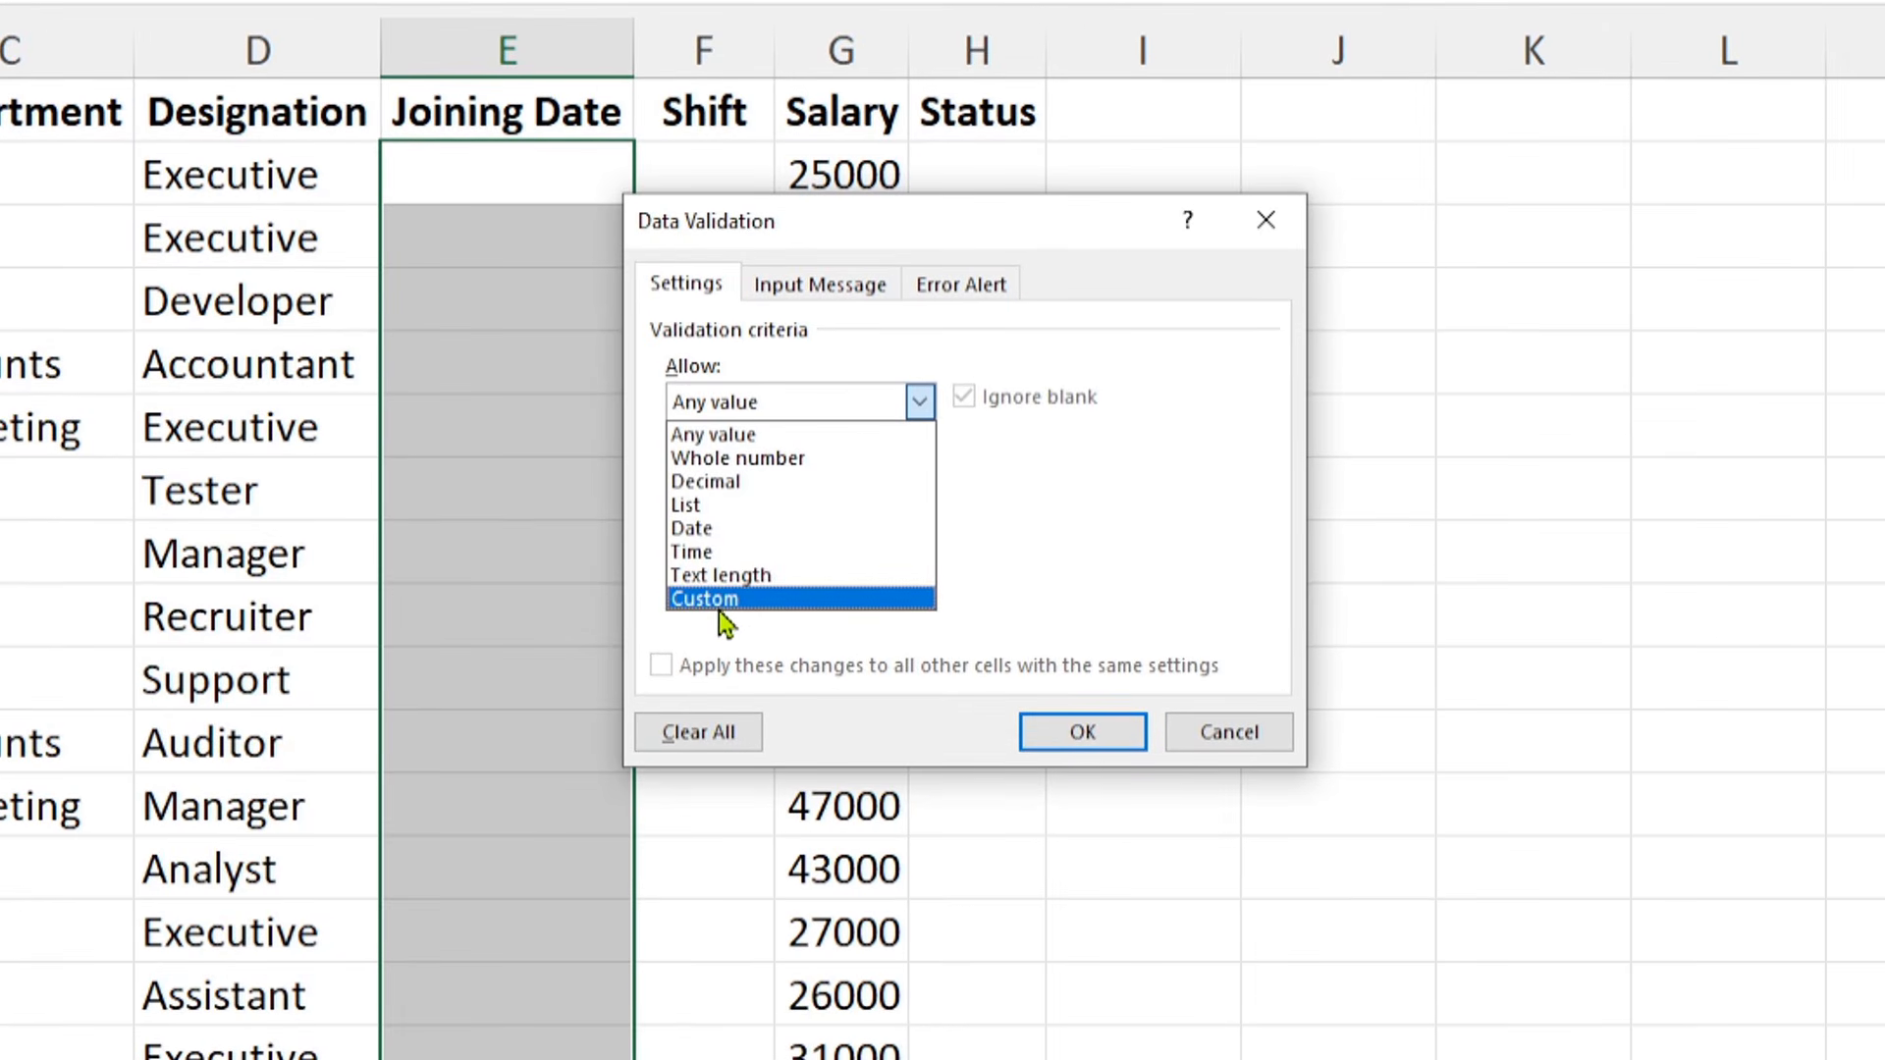
left_click(719, 601)
left_click(703, 548)
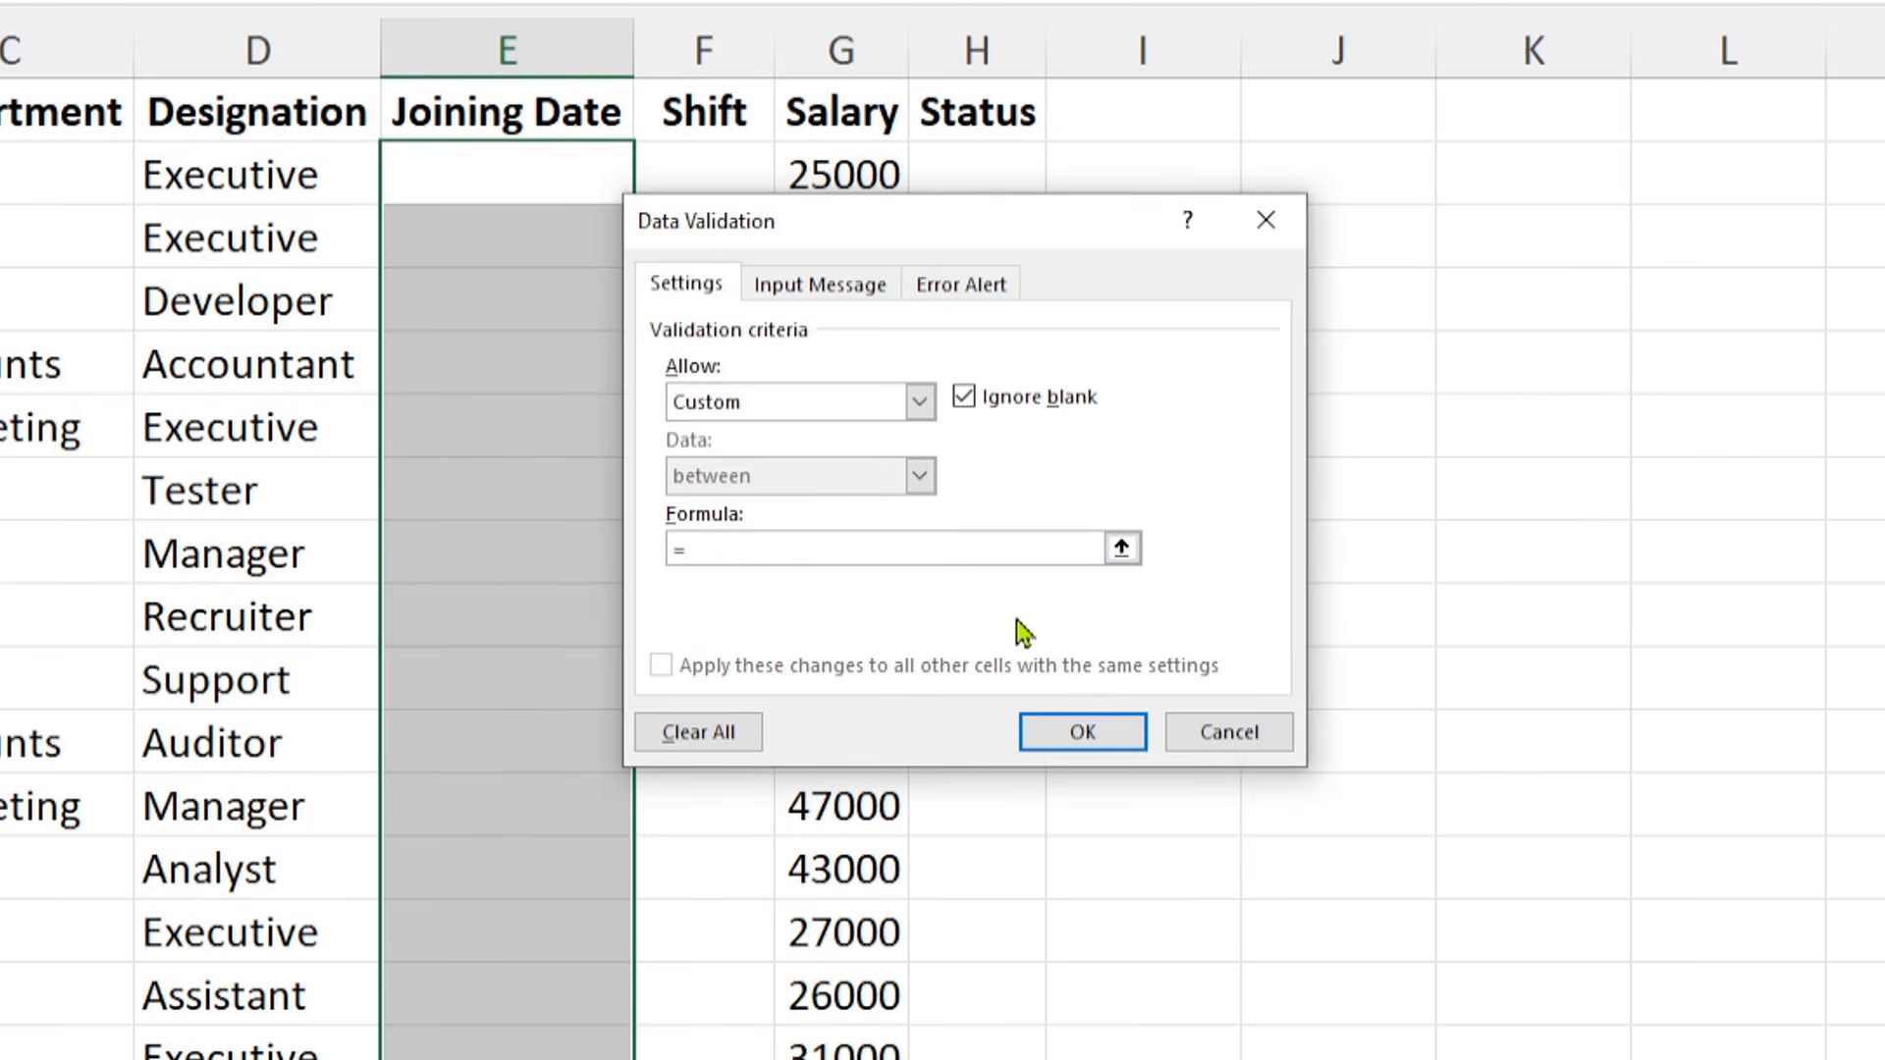
type("=year(e2)=2026")
left_click(1101, 738)
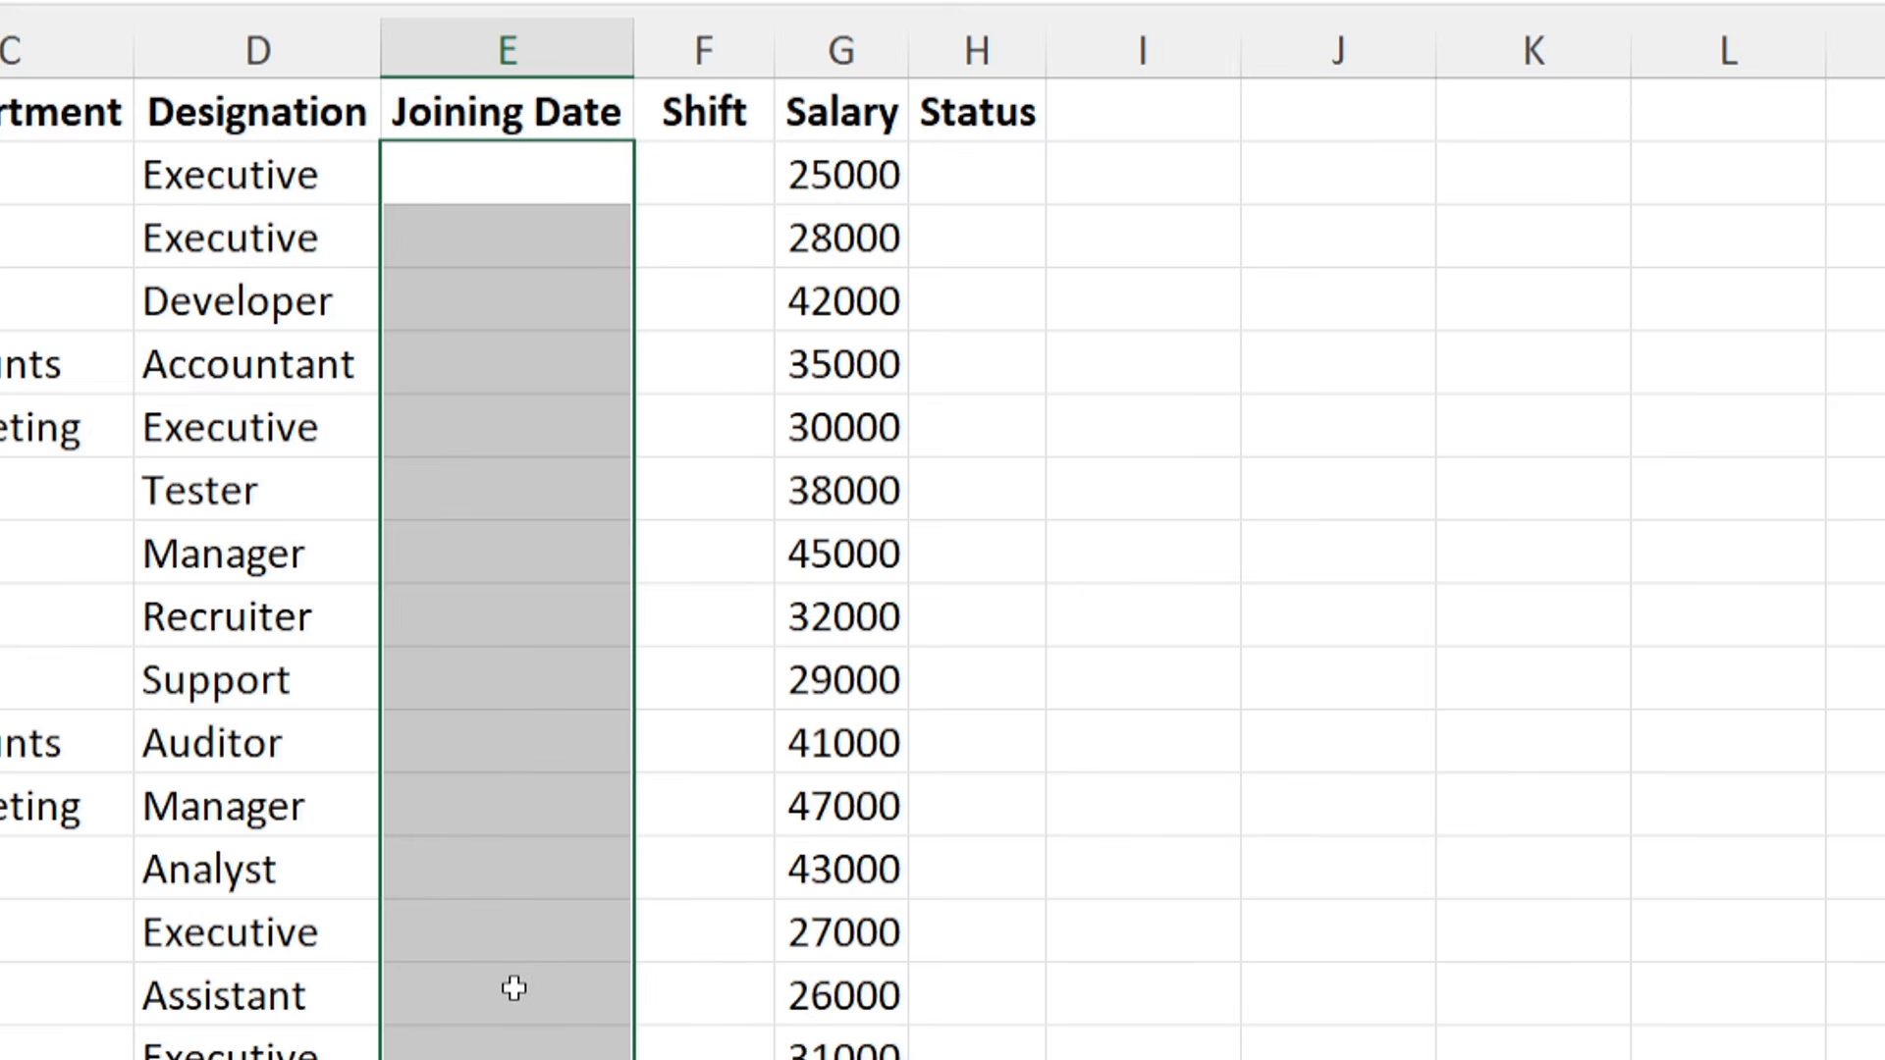
- Enter 25-06-2026 in E2, then try 24-06-2025 in E3 and cancel the rejection
type("25-06-2026")
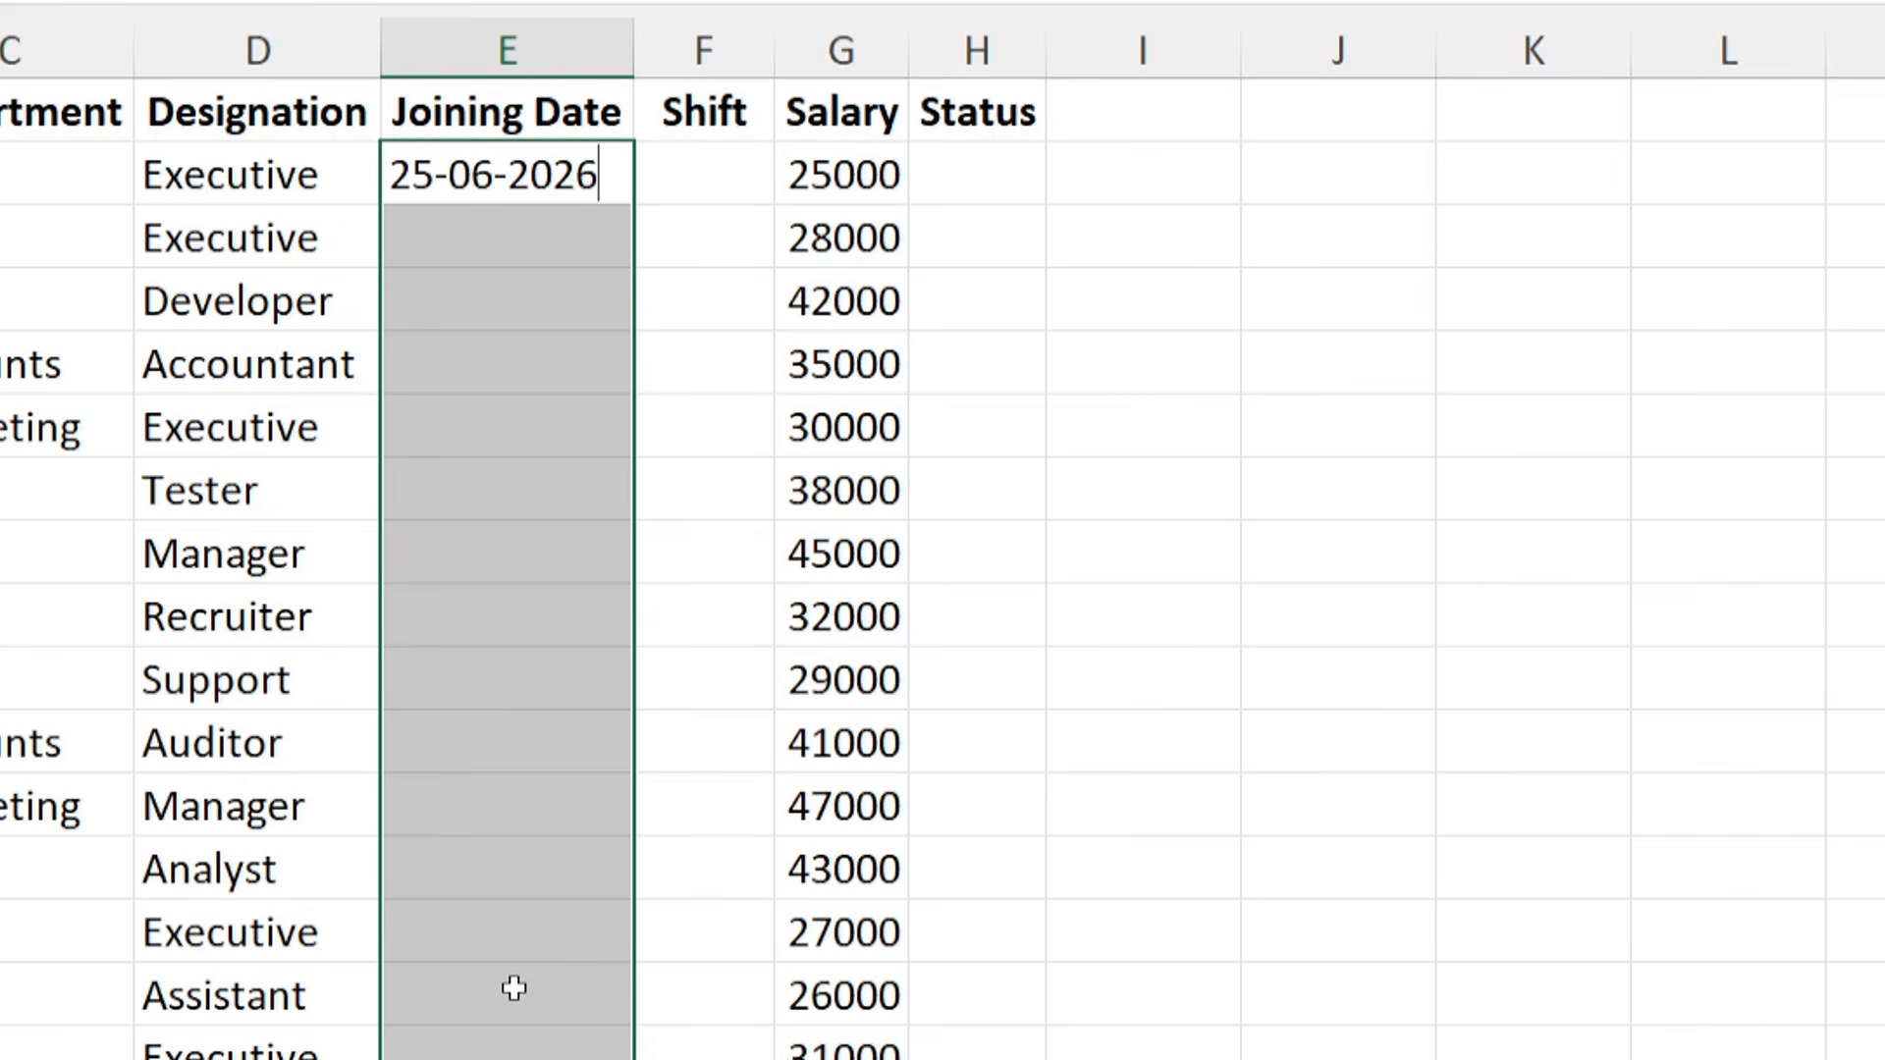
key("Return")
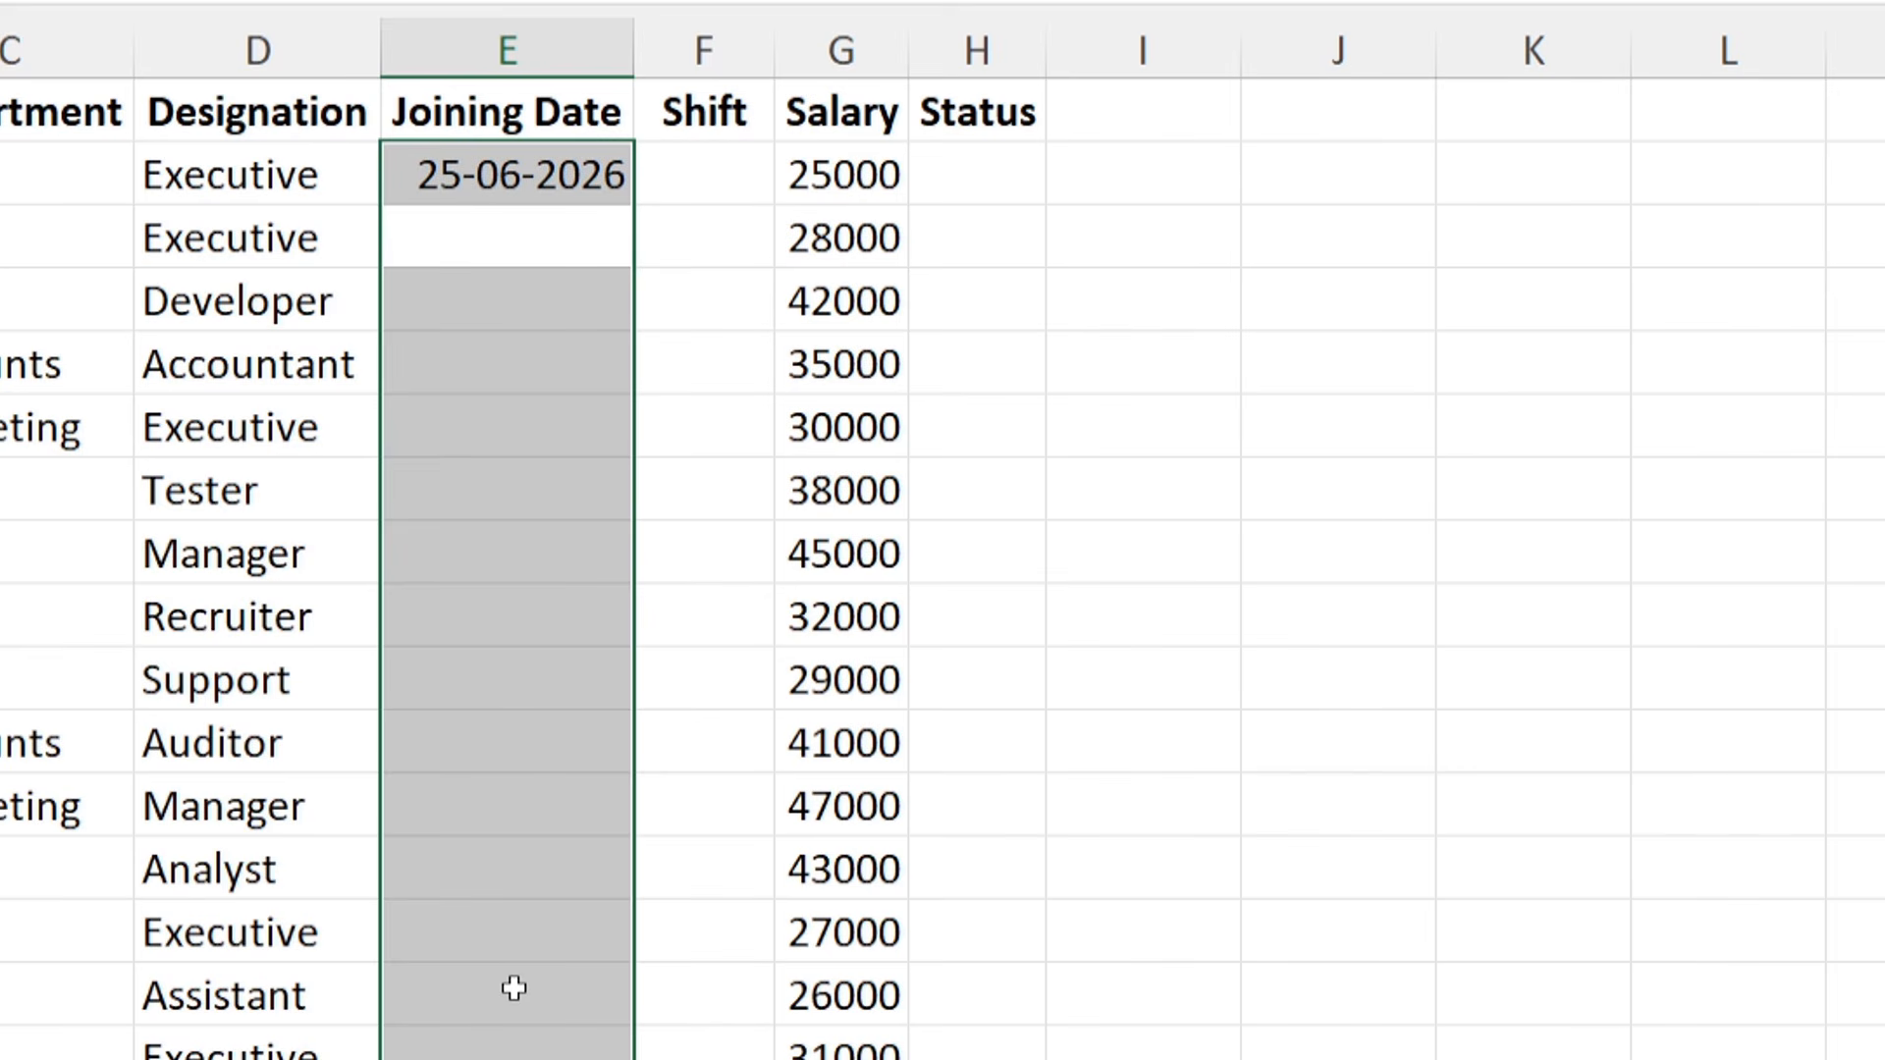
type("24-06-20")
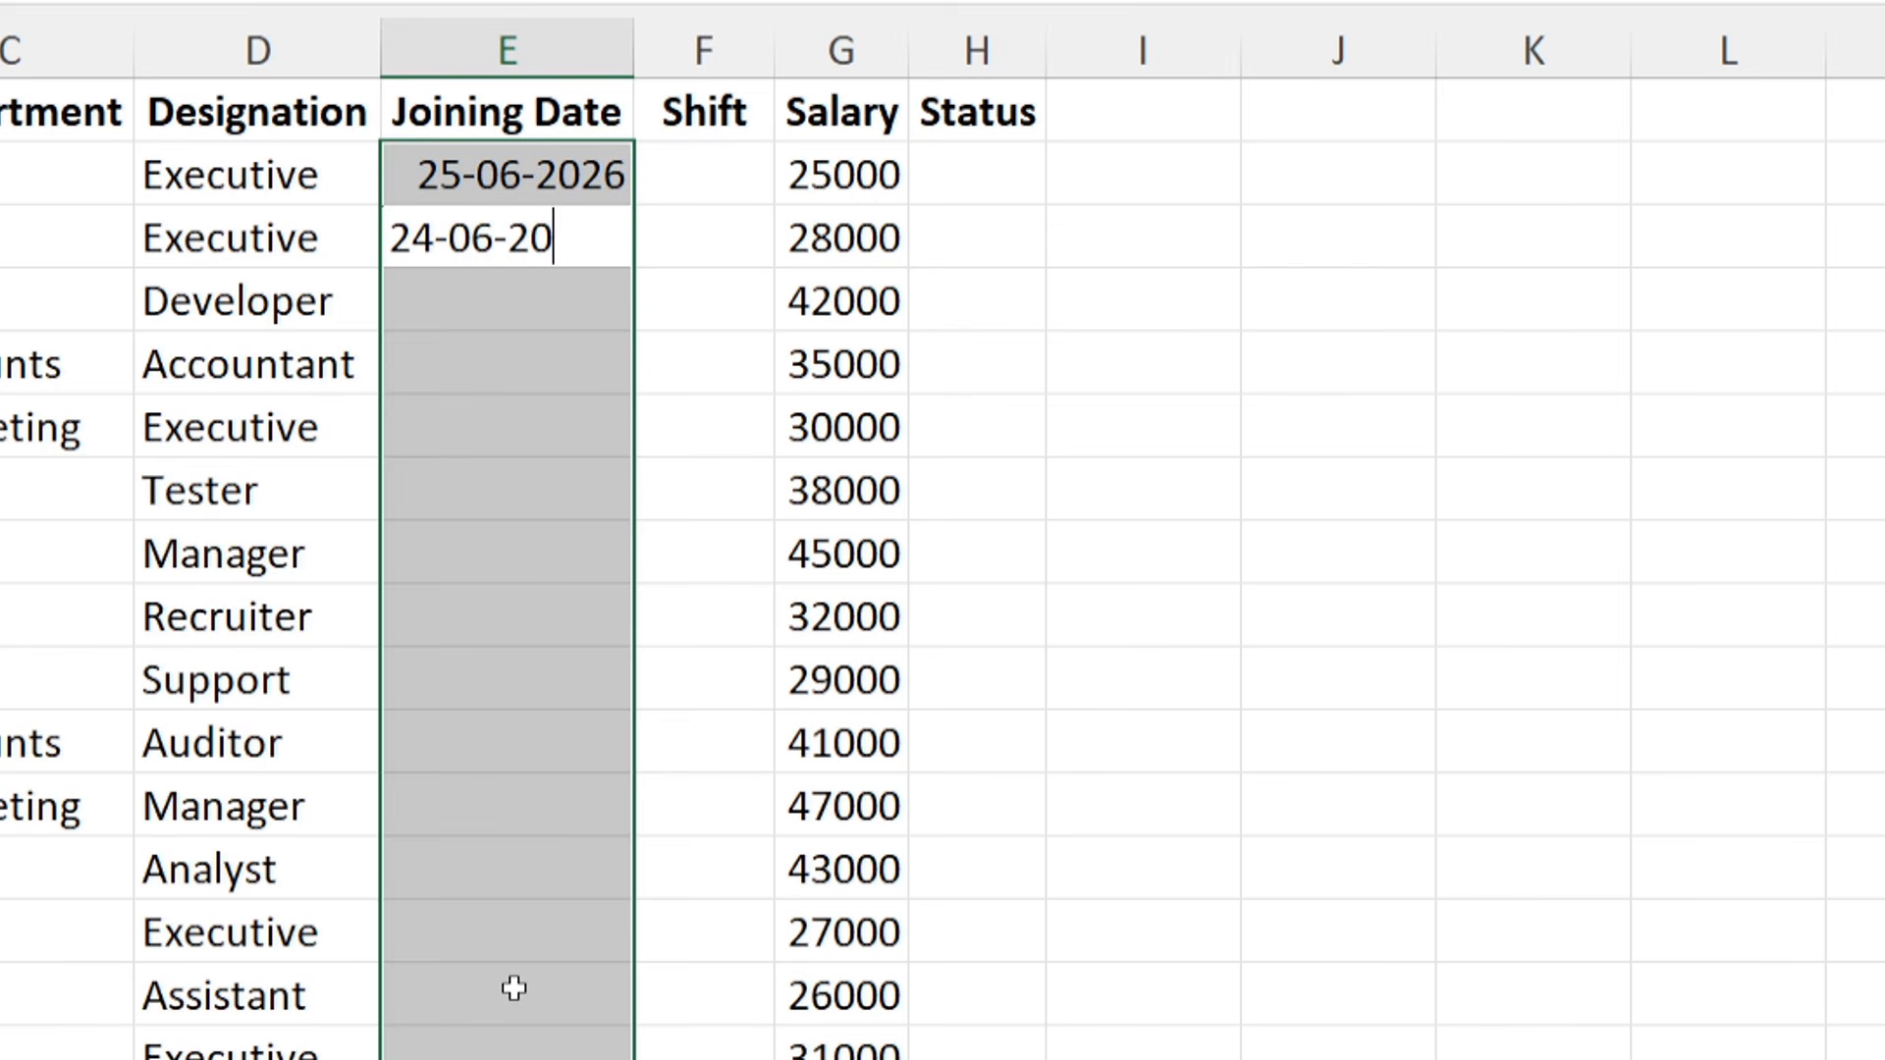
type("25")
key("Return")
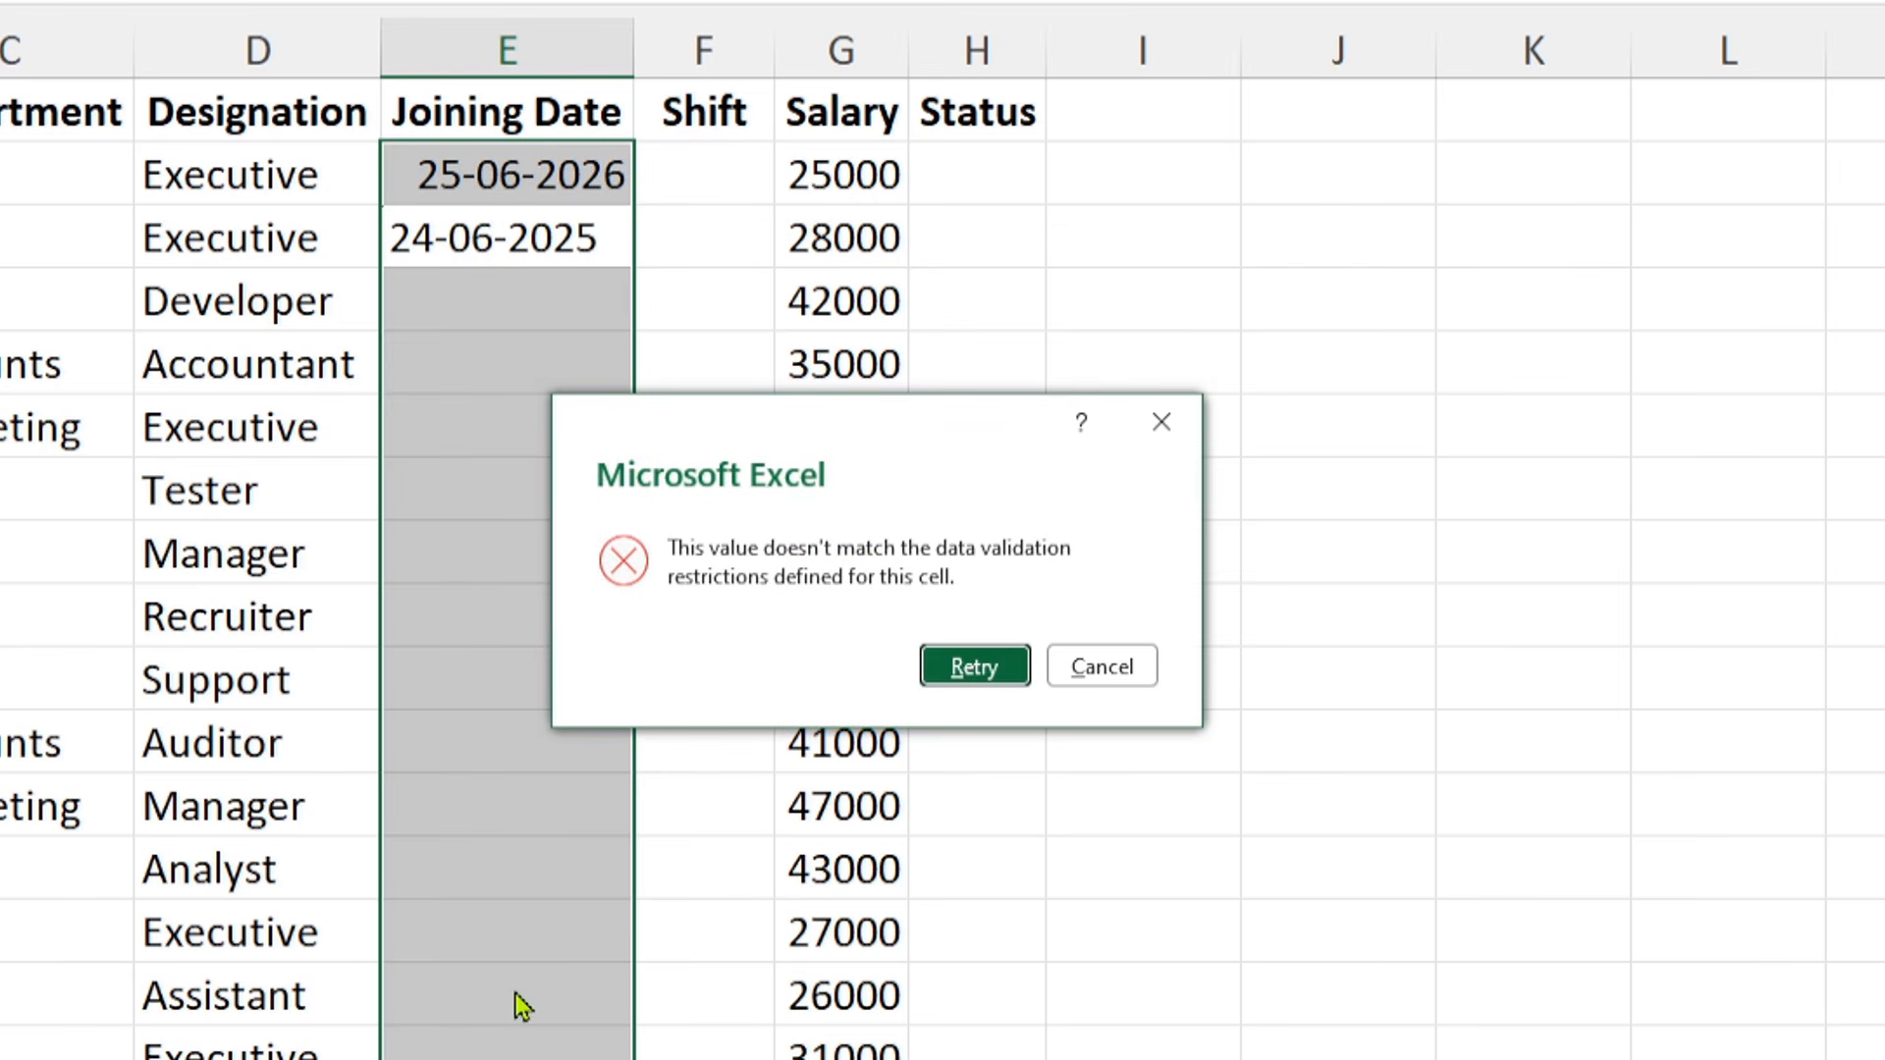
left_click(1129, 671)
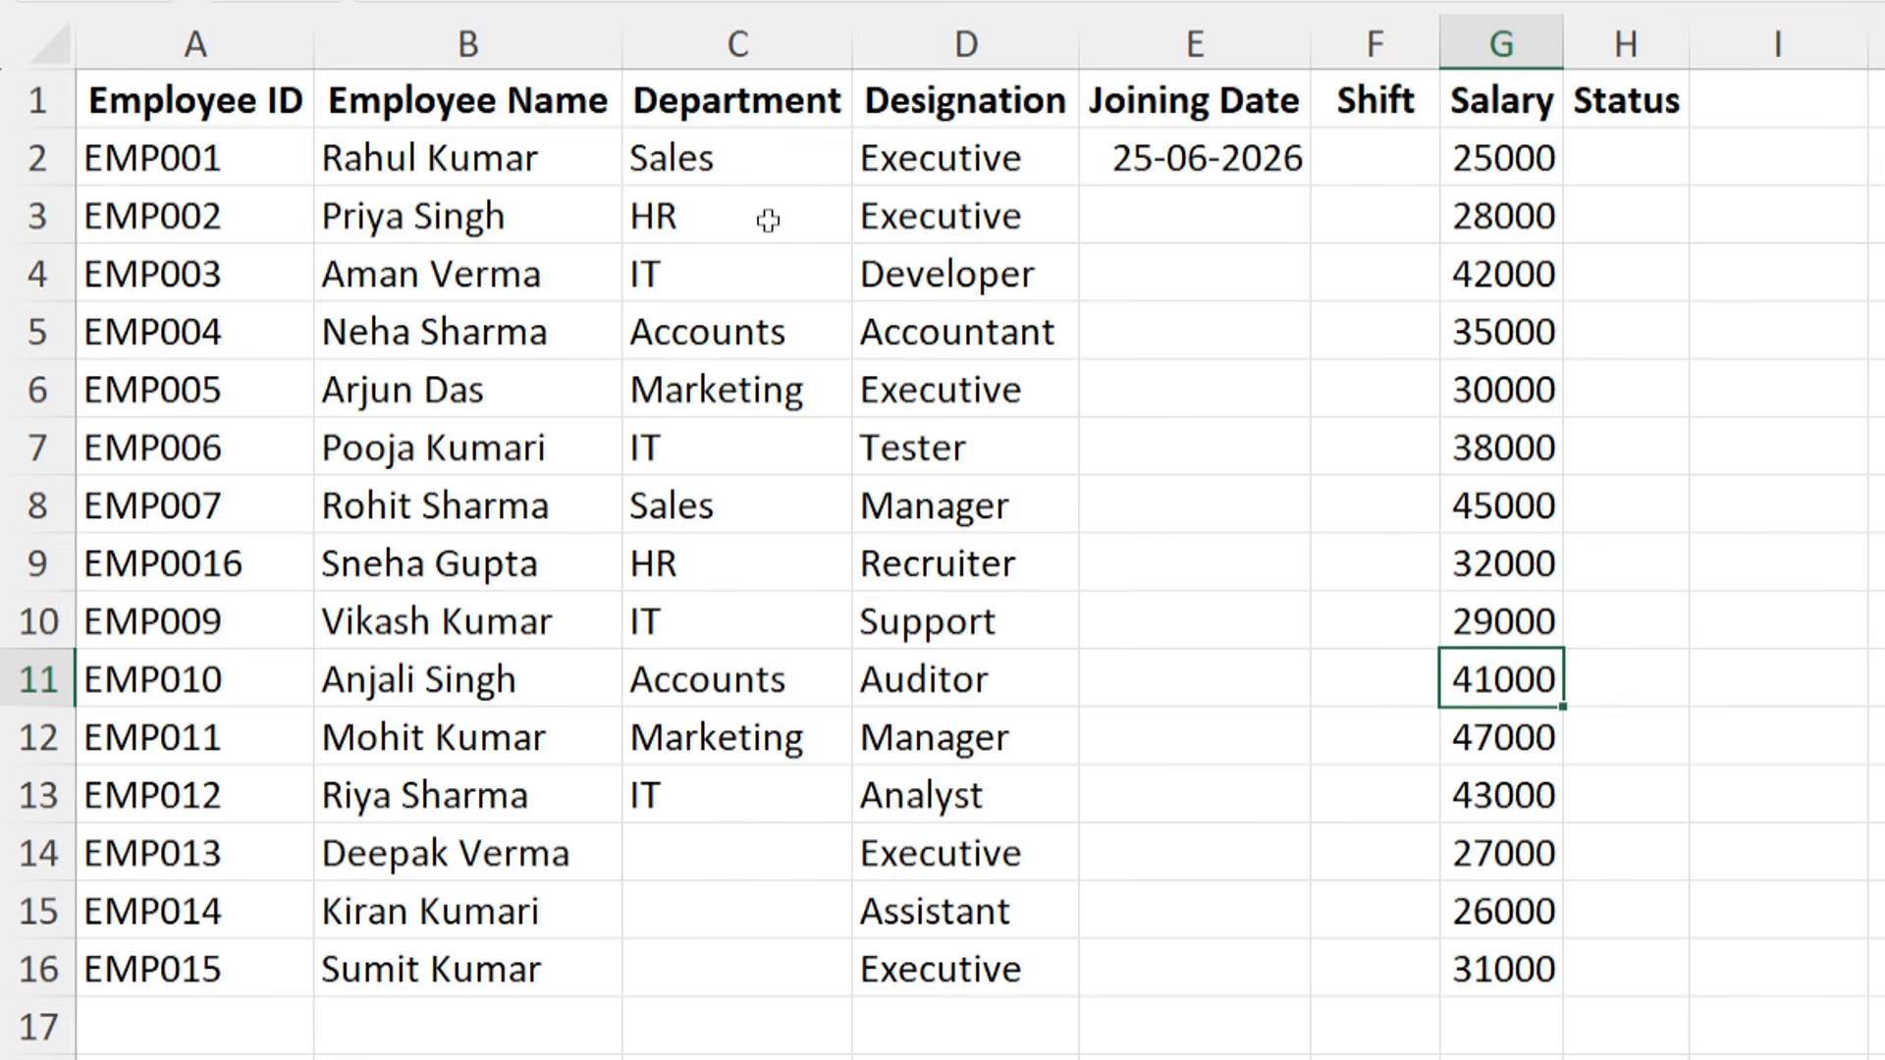
- Test C2's department dropdown, switching it to IT and back to Sales
left_click(764, 157)
left_click(866, 172)
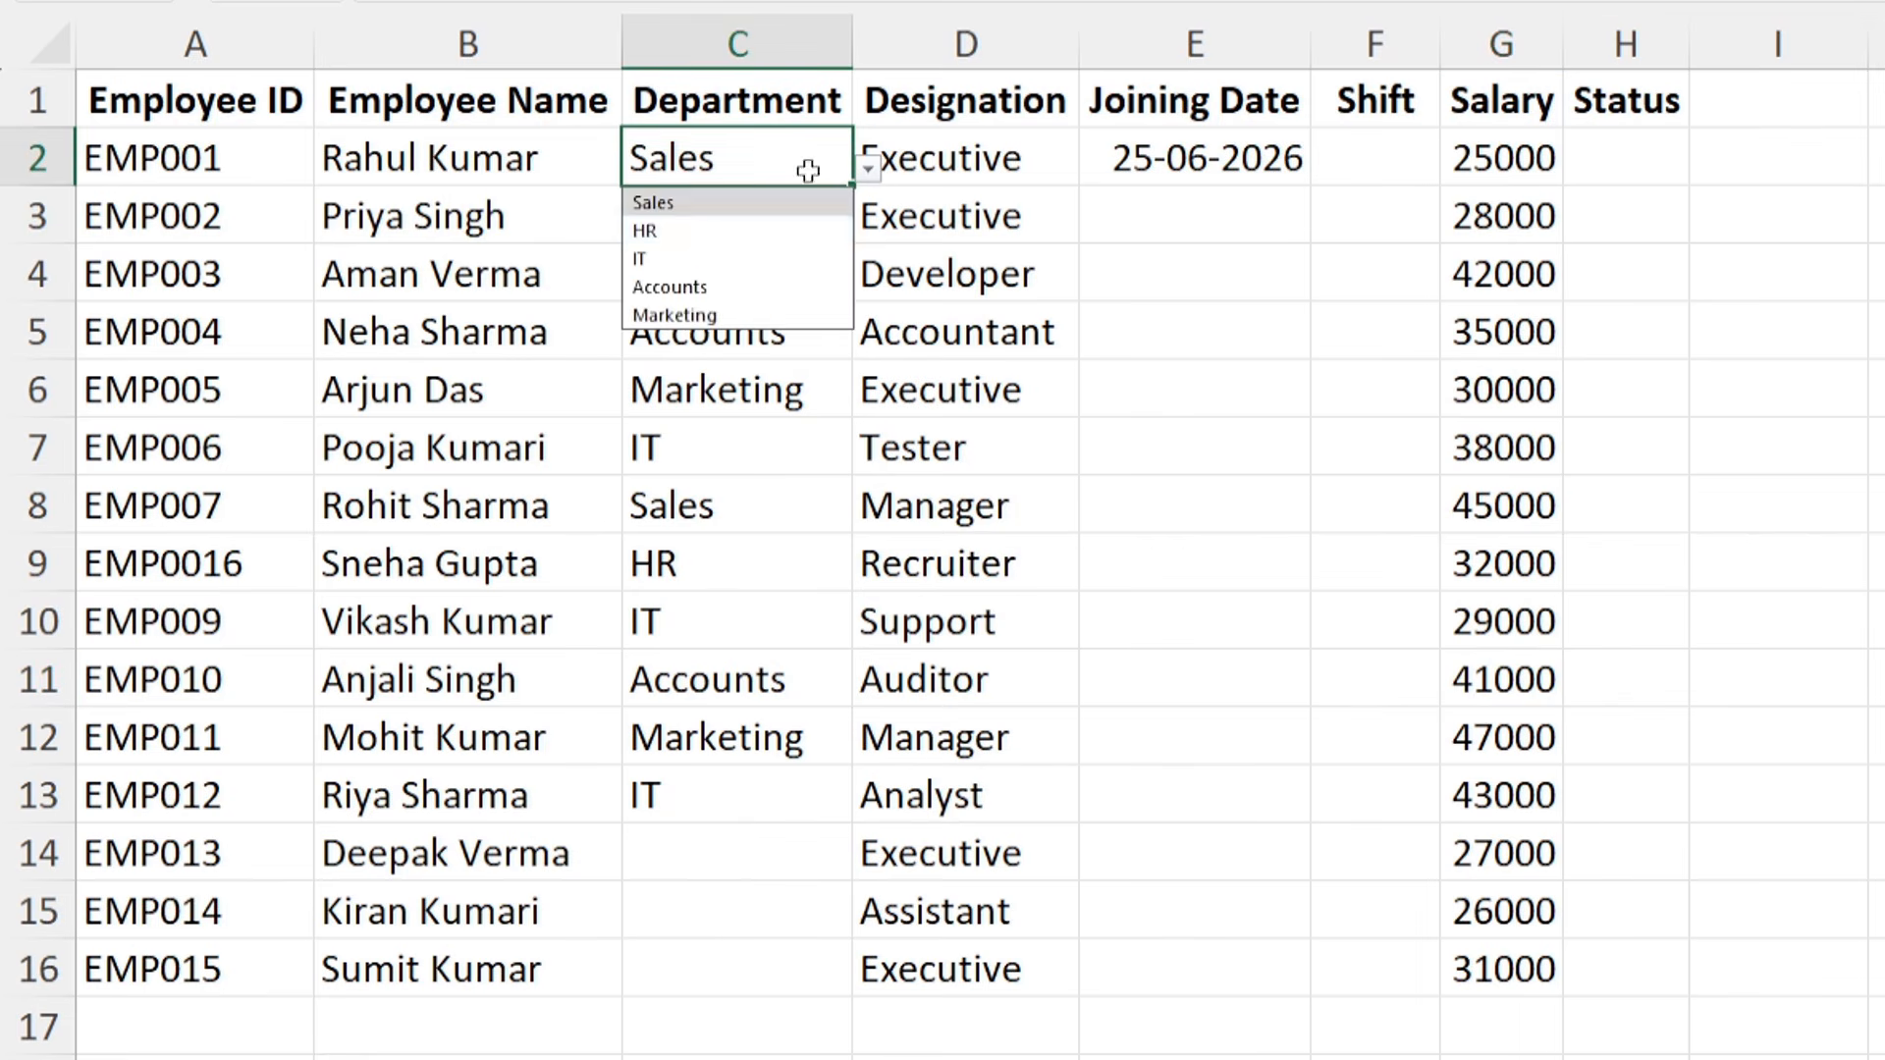
left_click(665, 254)
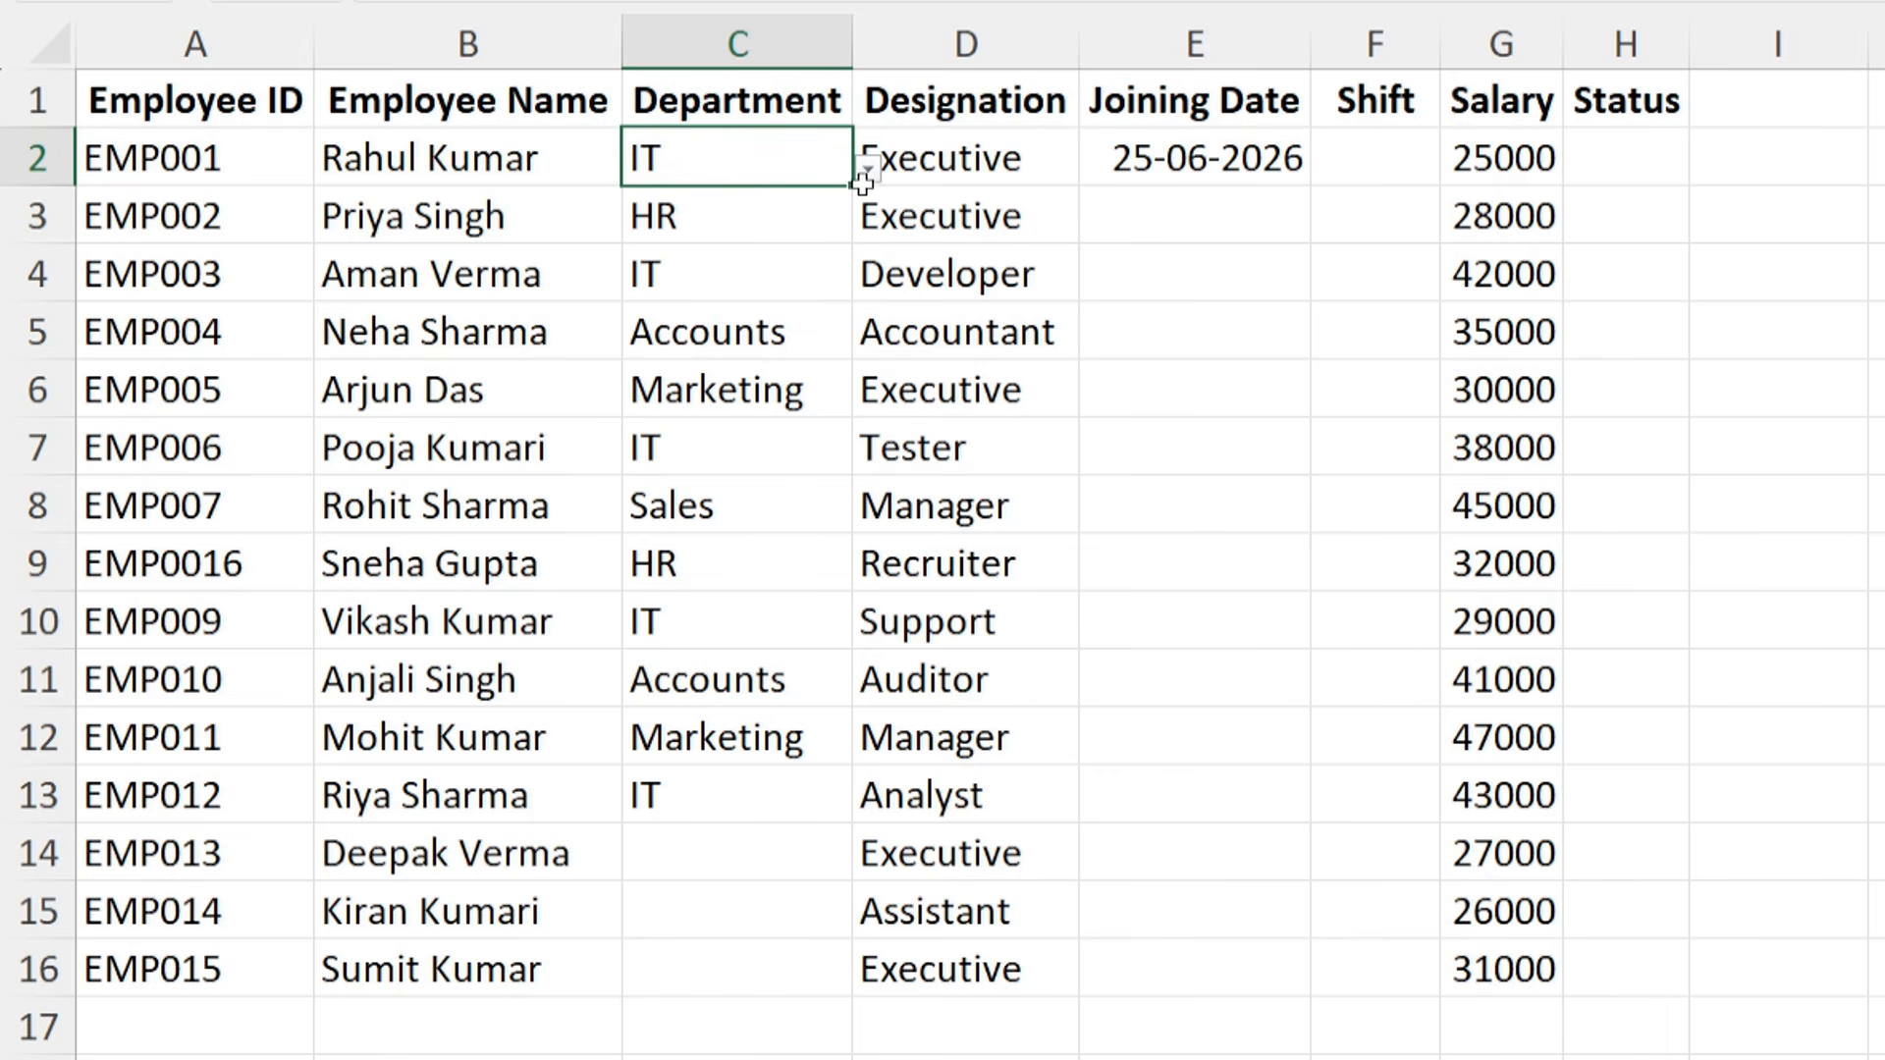
left_click(868, 170)
left_click(656, 202)
- Clear All validation on C2:C16 and check several Department cells no longer show dropdowns
left_click_drag(707, 169, 688, 972)
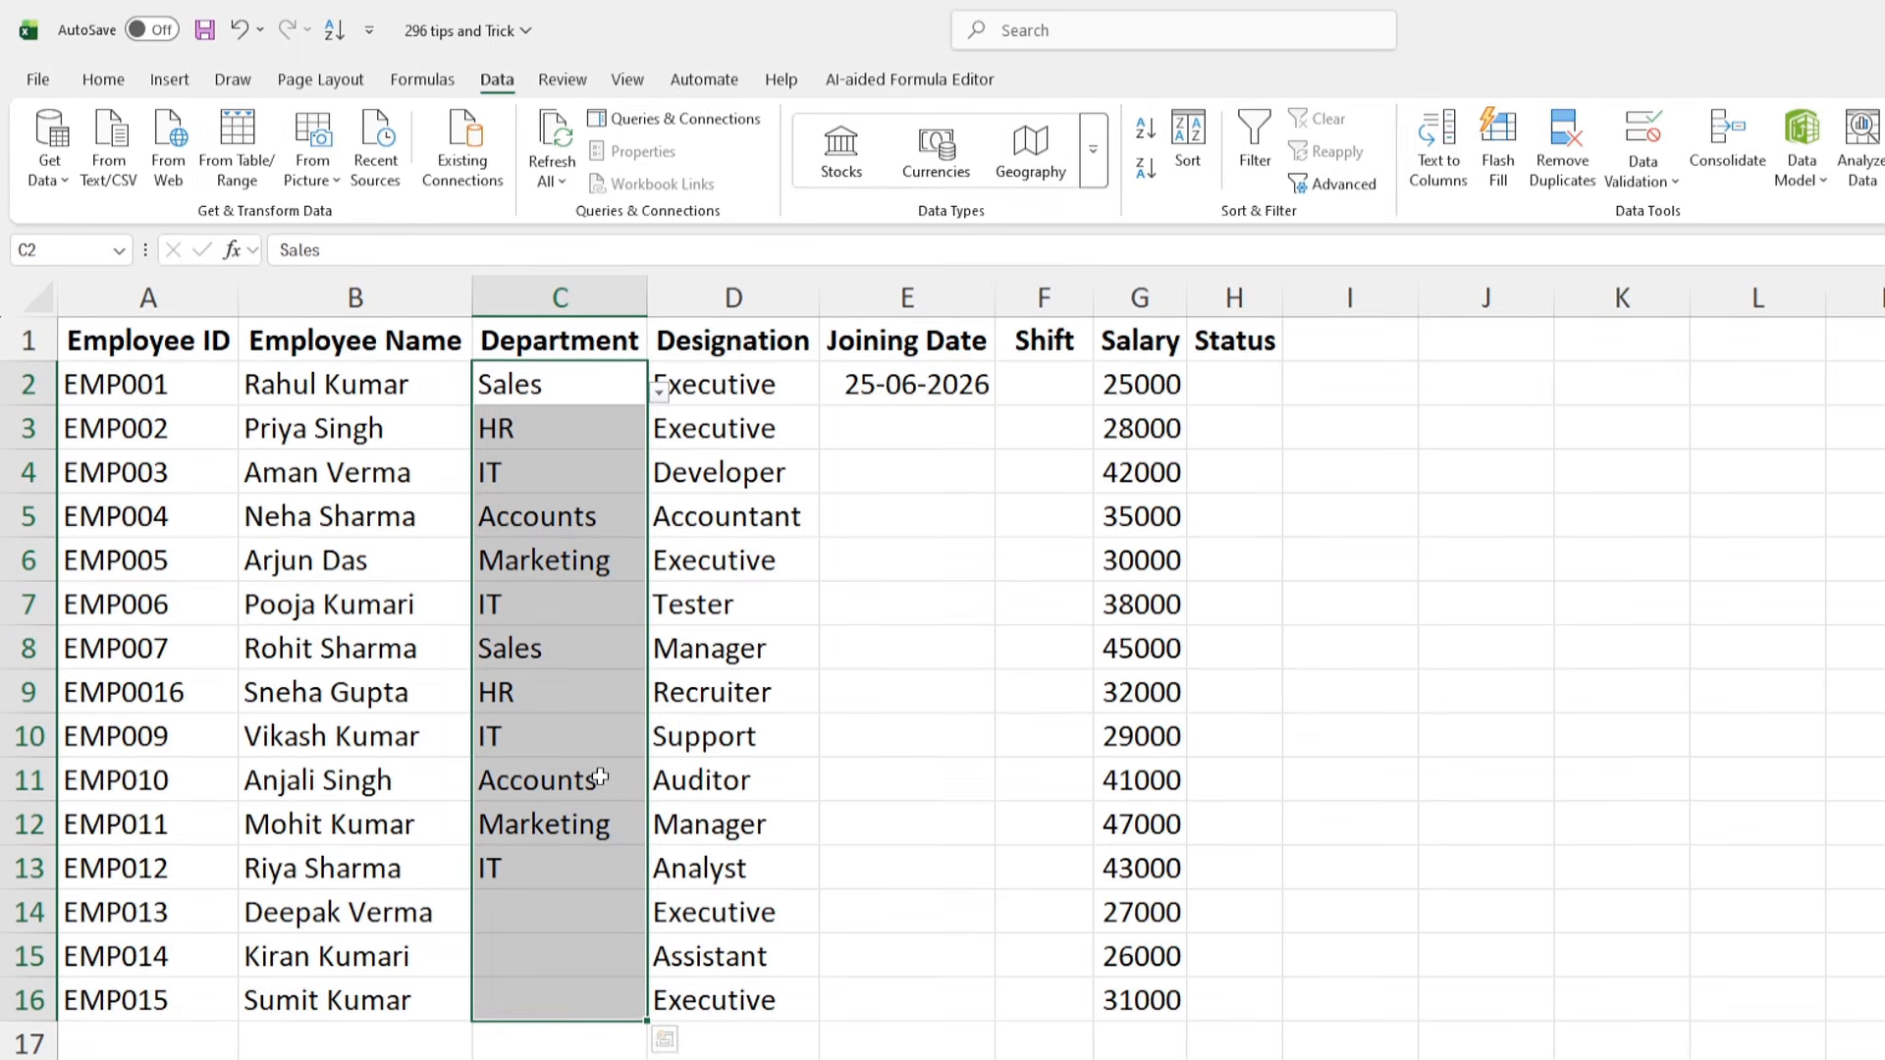
left_click(1649, 140)
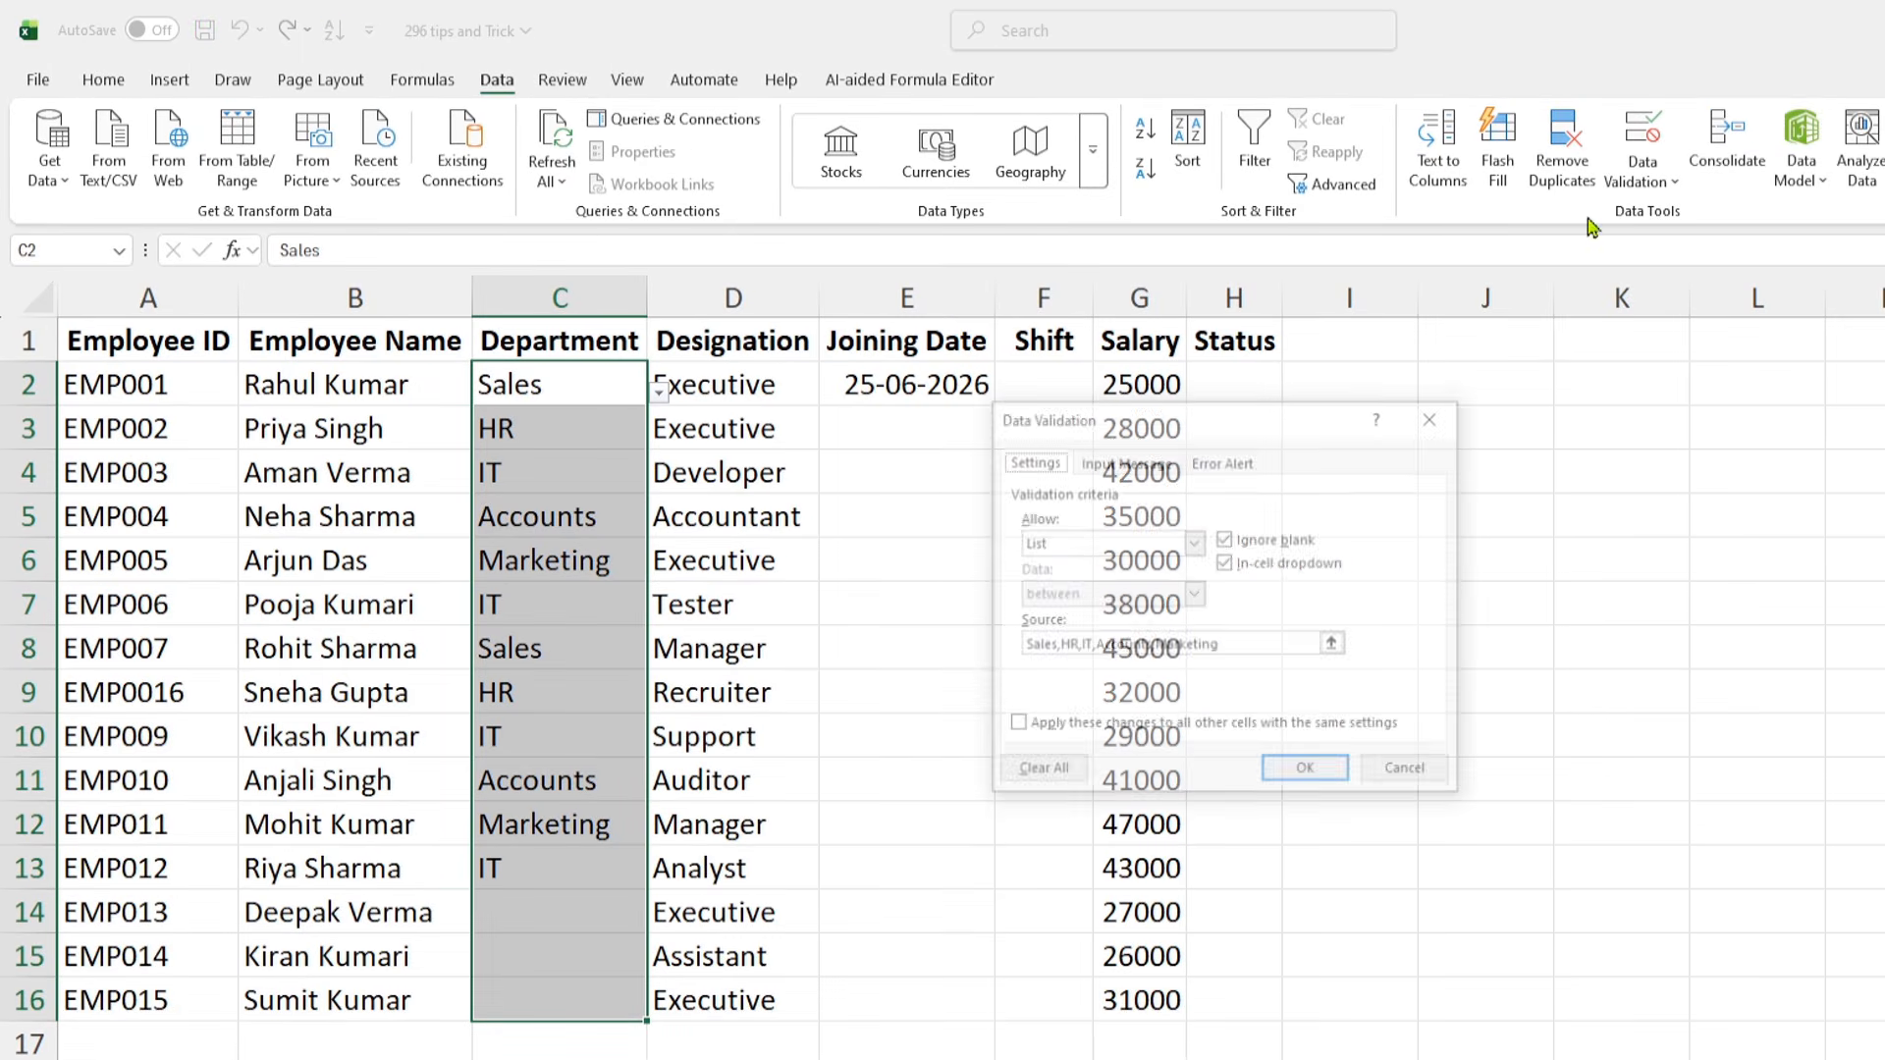
left_click(1040, 776)
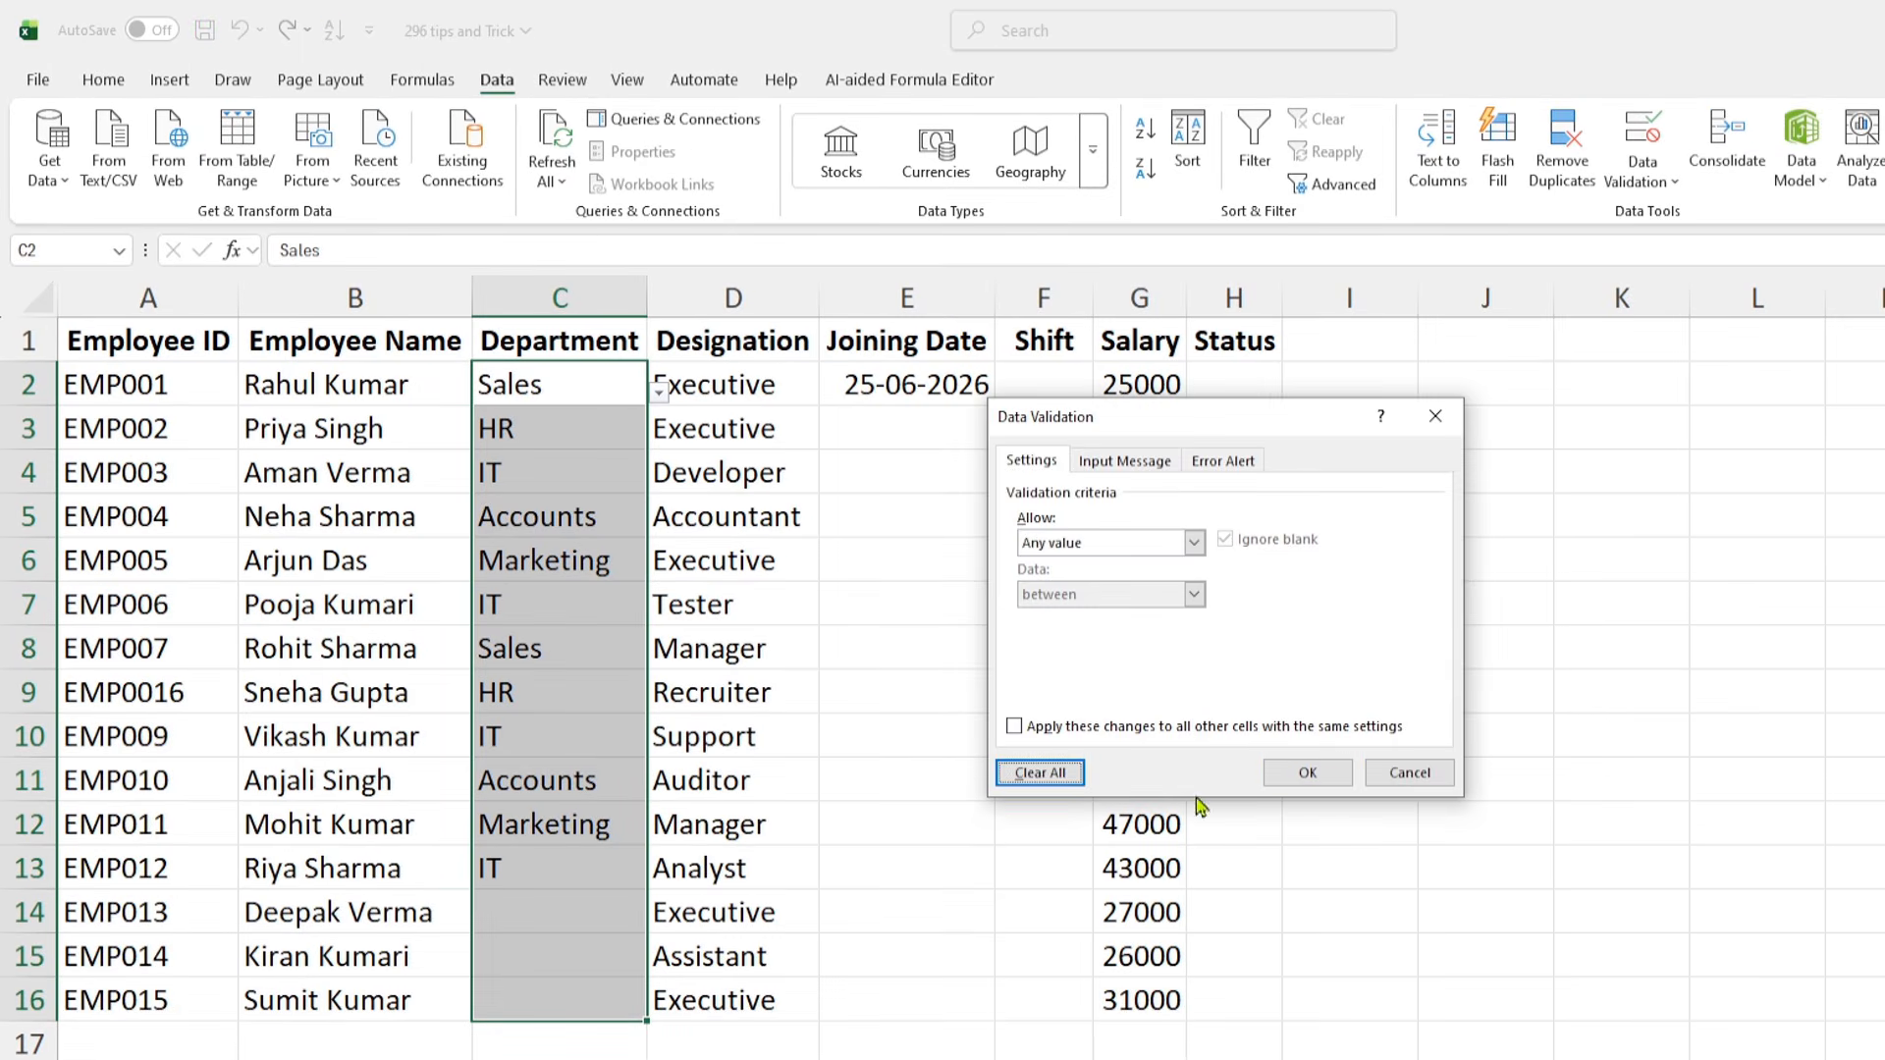
left_click(1306, 774)
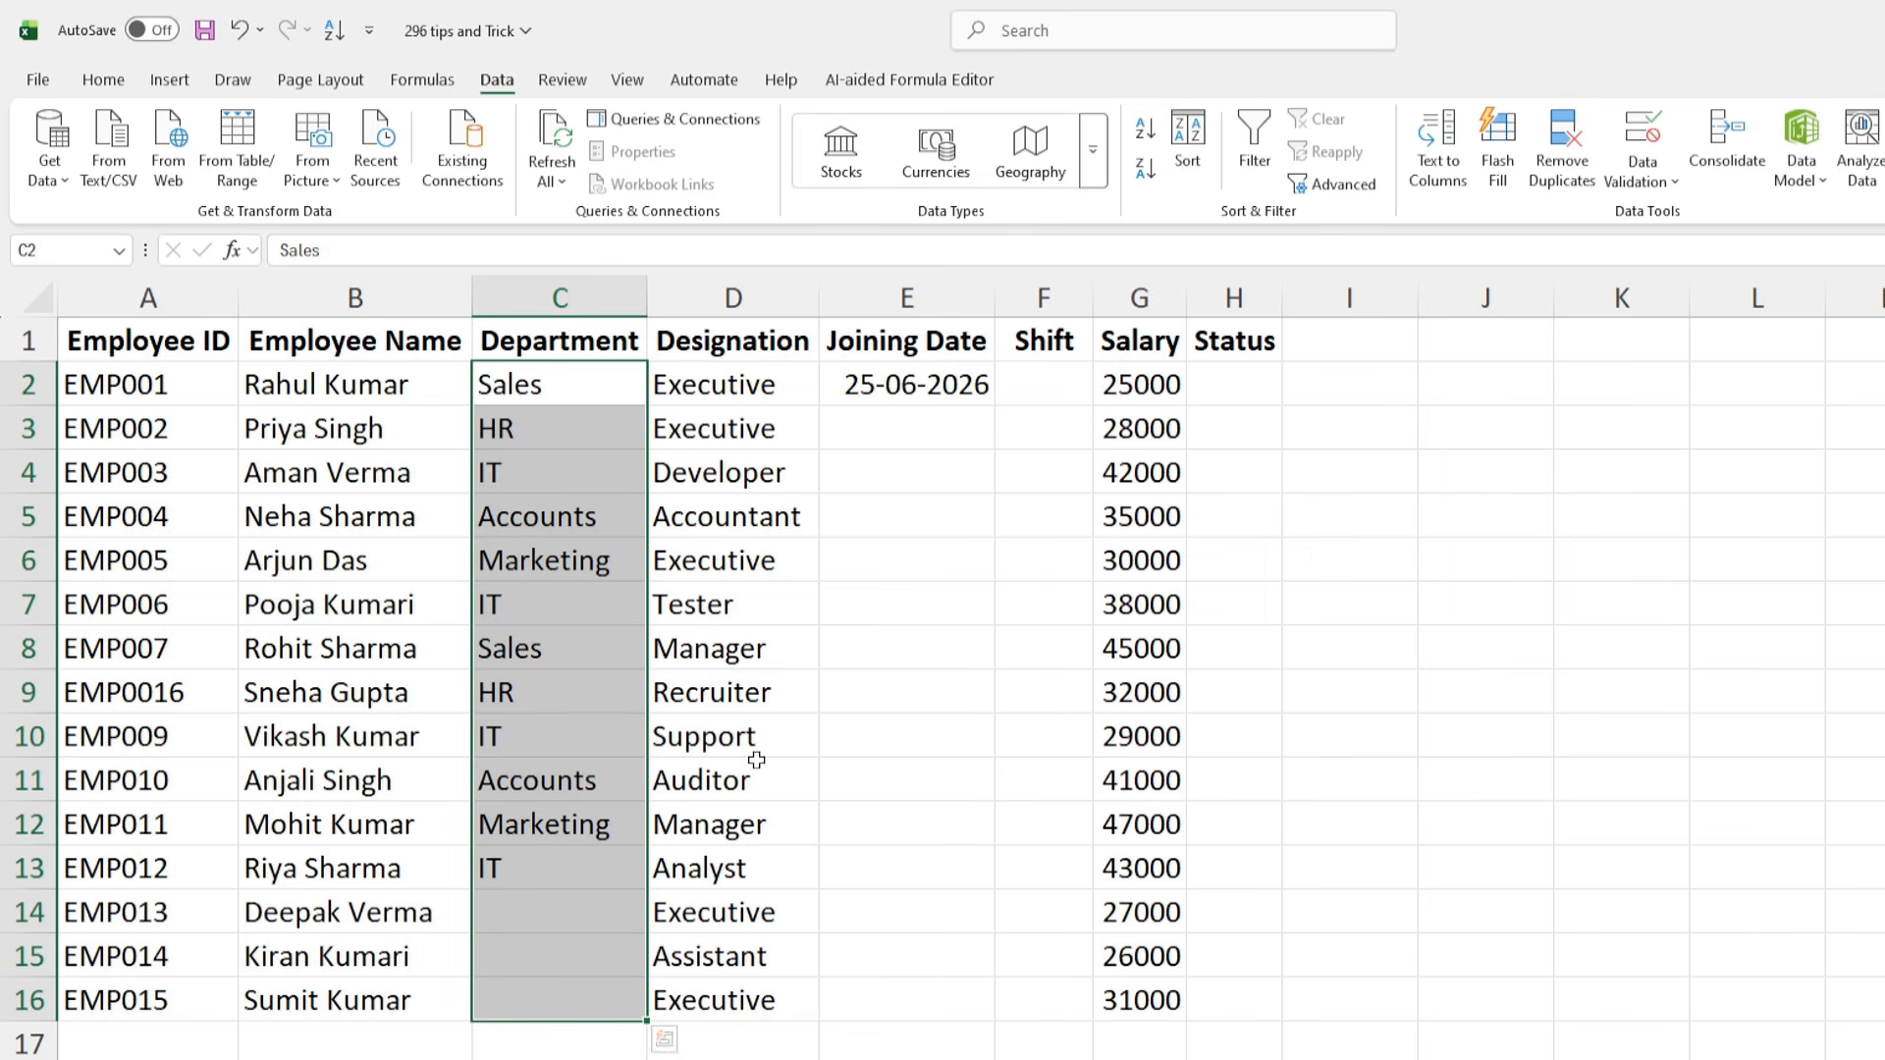
left_click(580, 437)
left_click(549, 561)
left_click(564, 717)
left_click(555, 862)
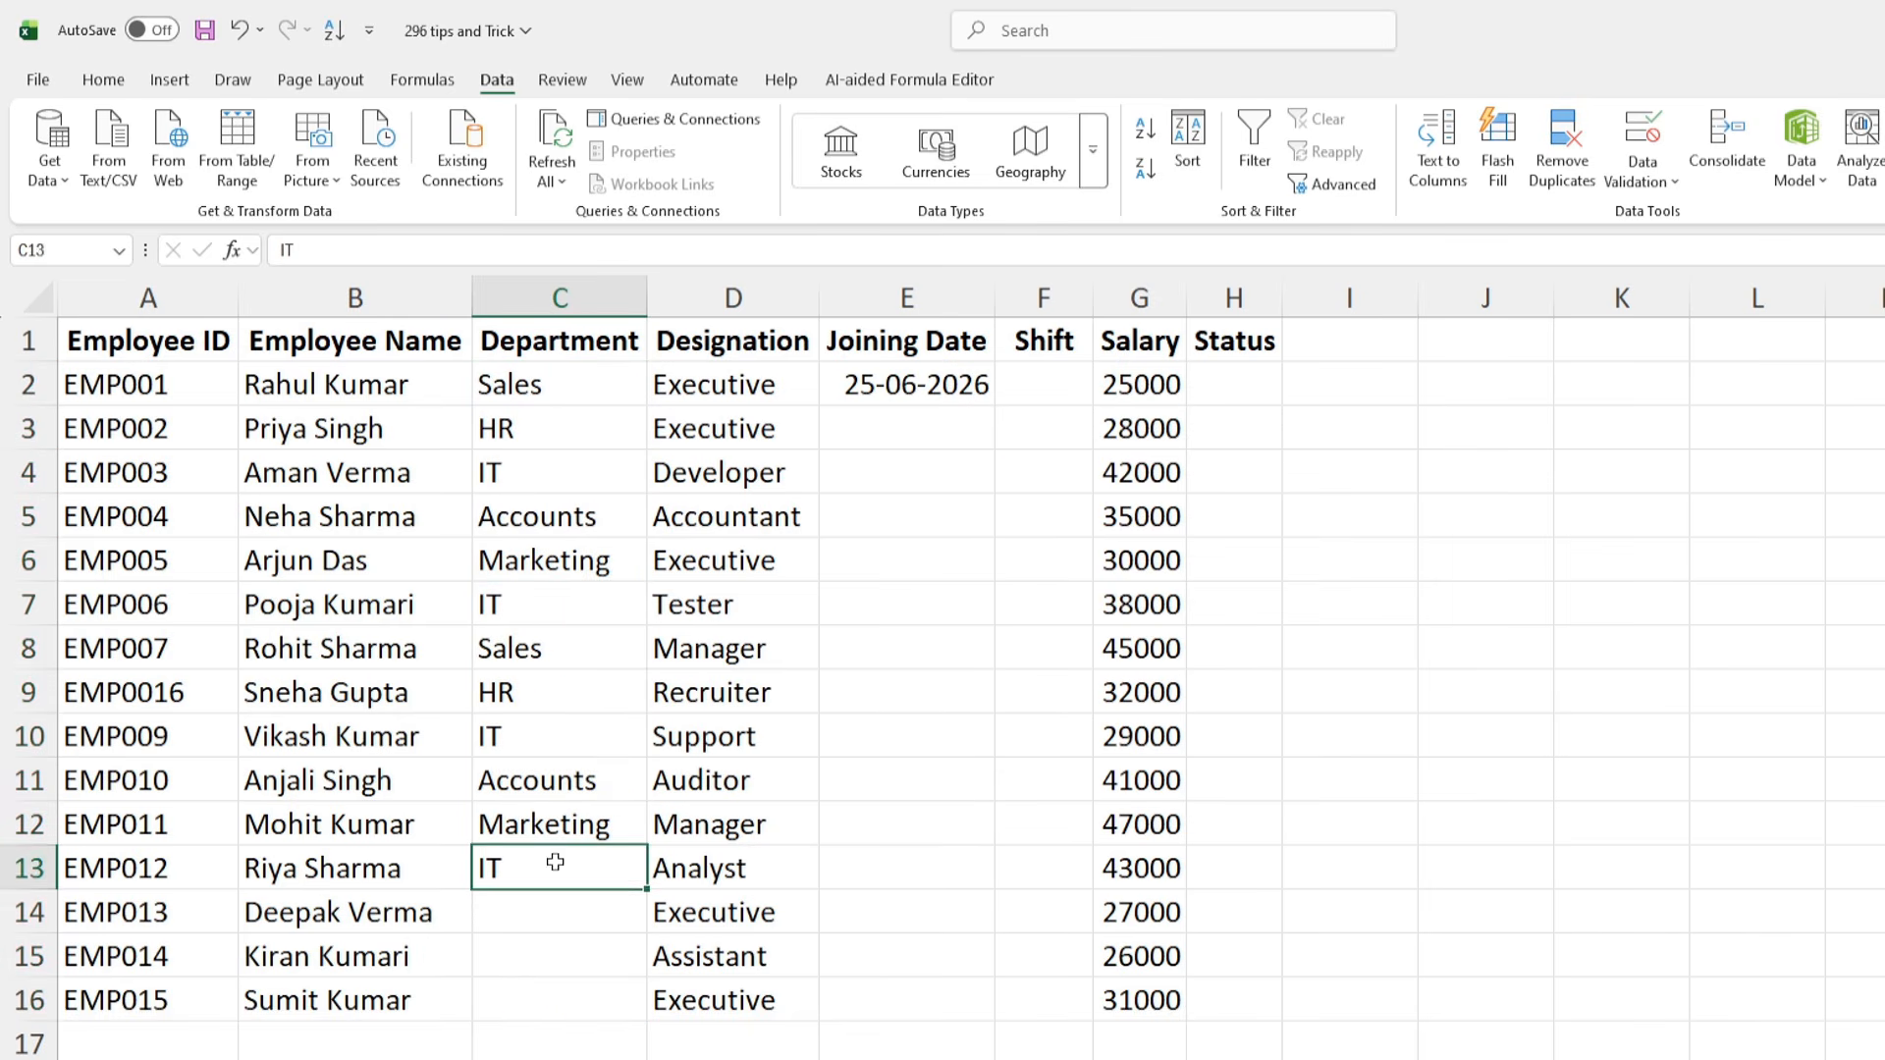
left_click(532, 918)
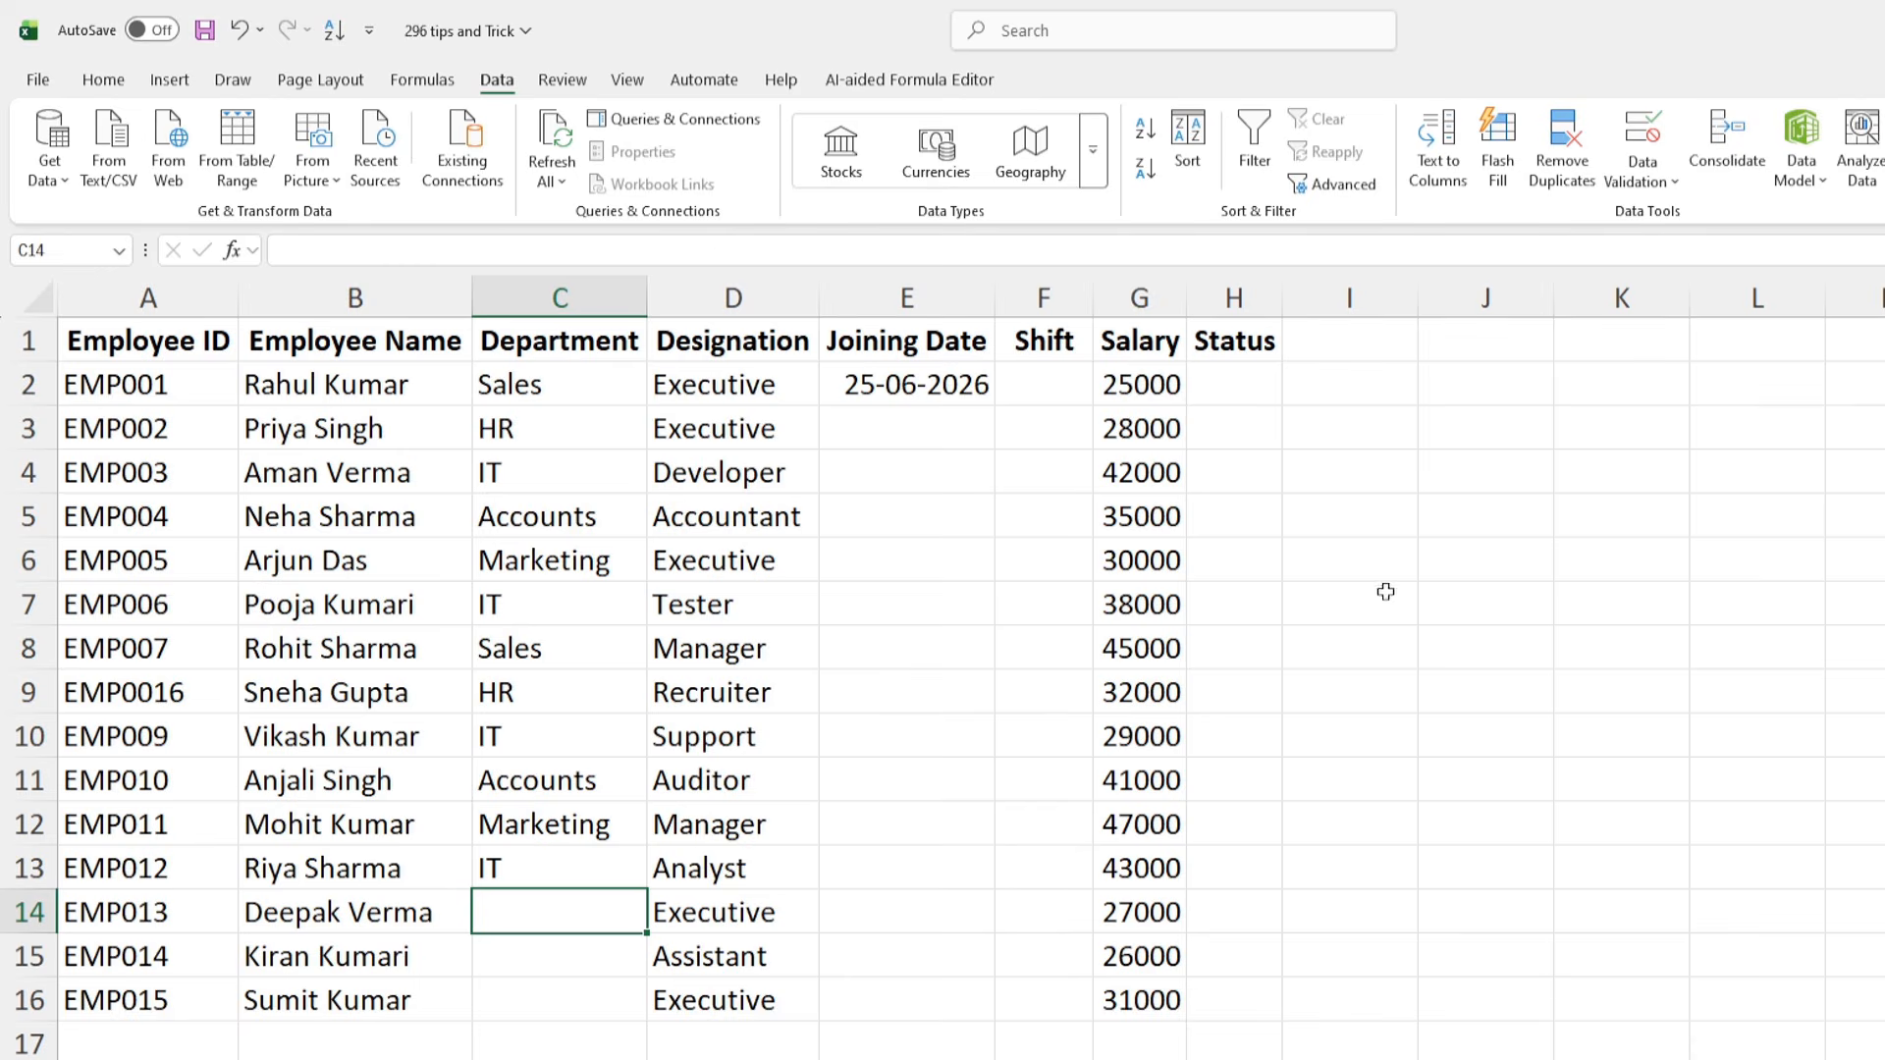
- Enter =TEXTJOIN(",",,UNIQUE(C2:C16)) in I5 to join the unique departments
left_click(1347, 514)
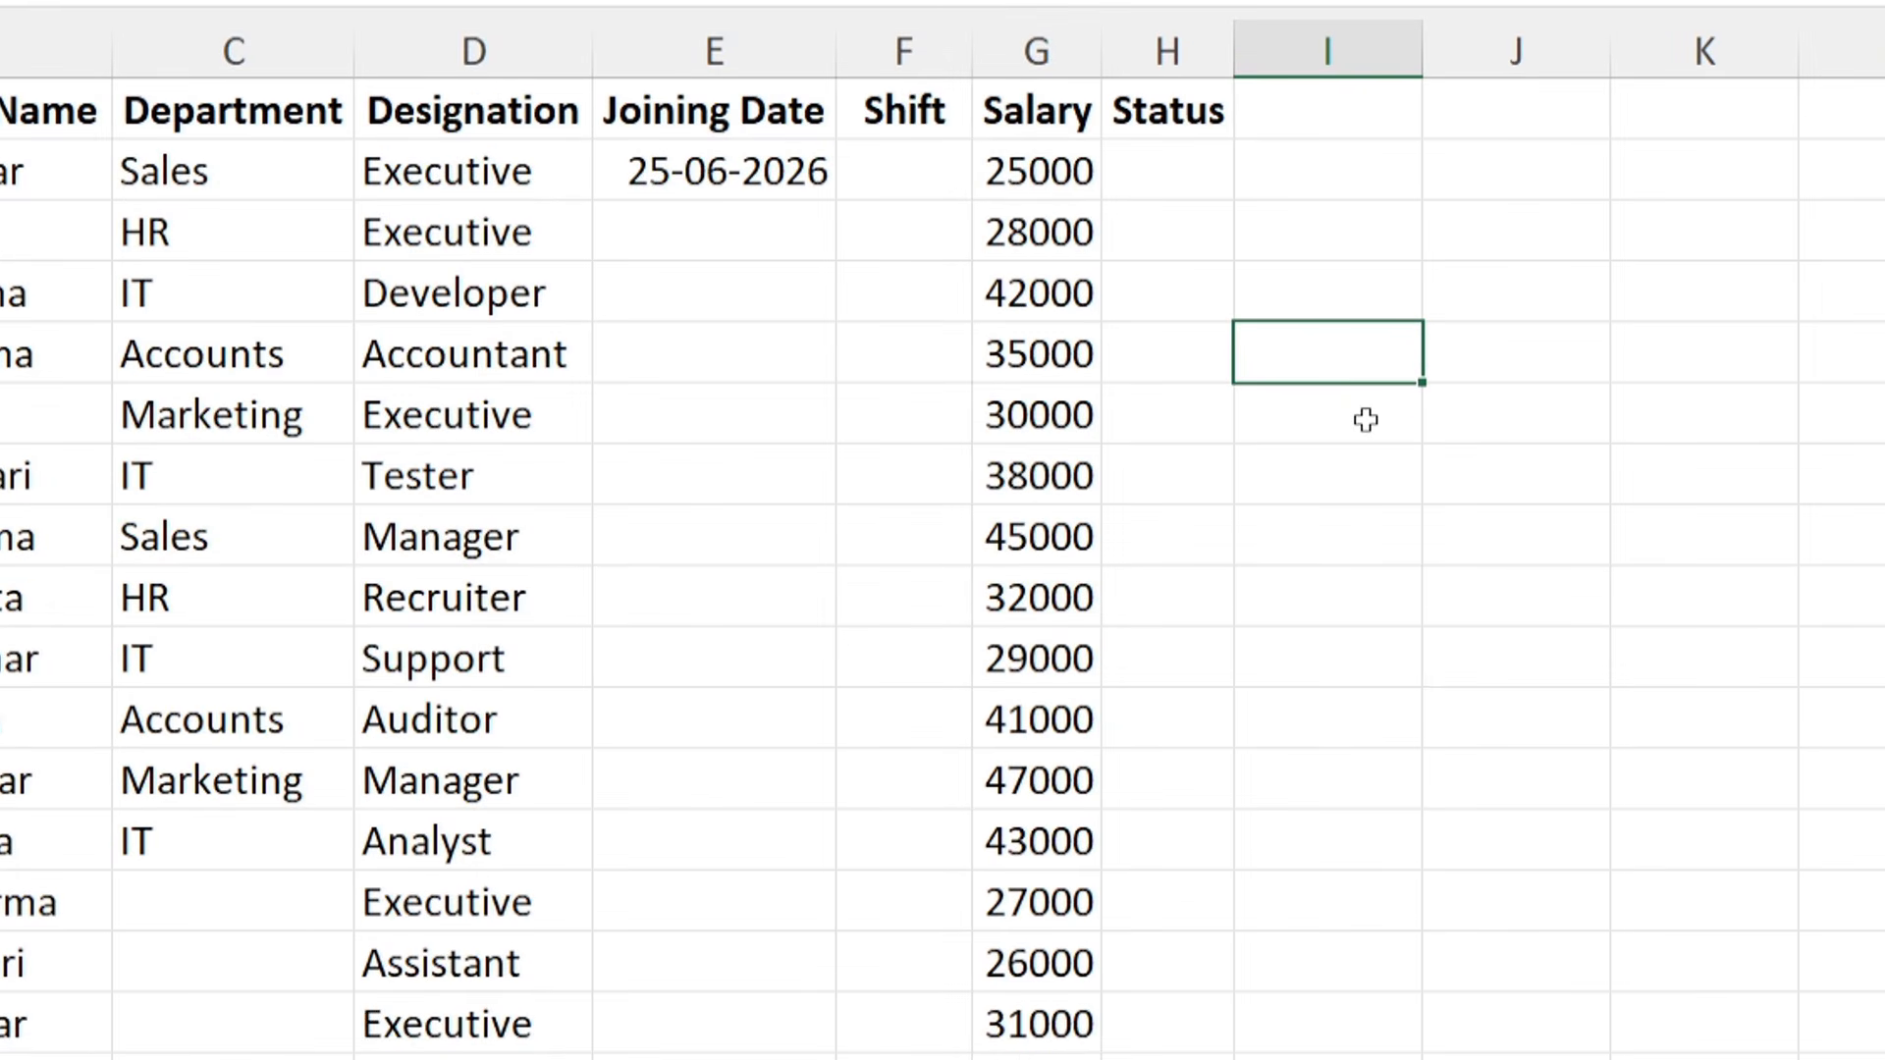
type("=tex")
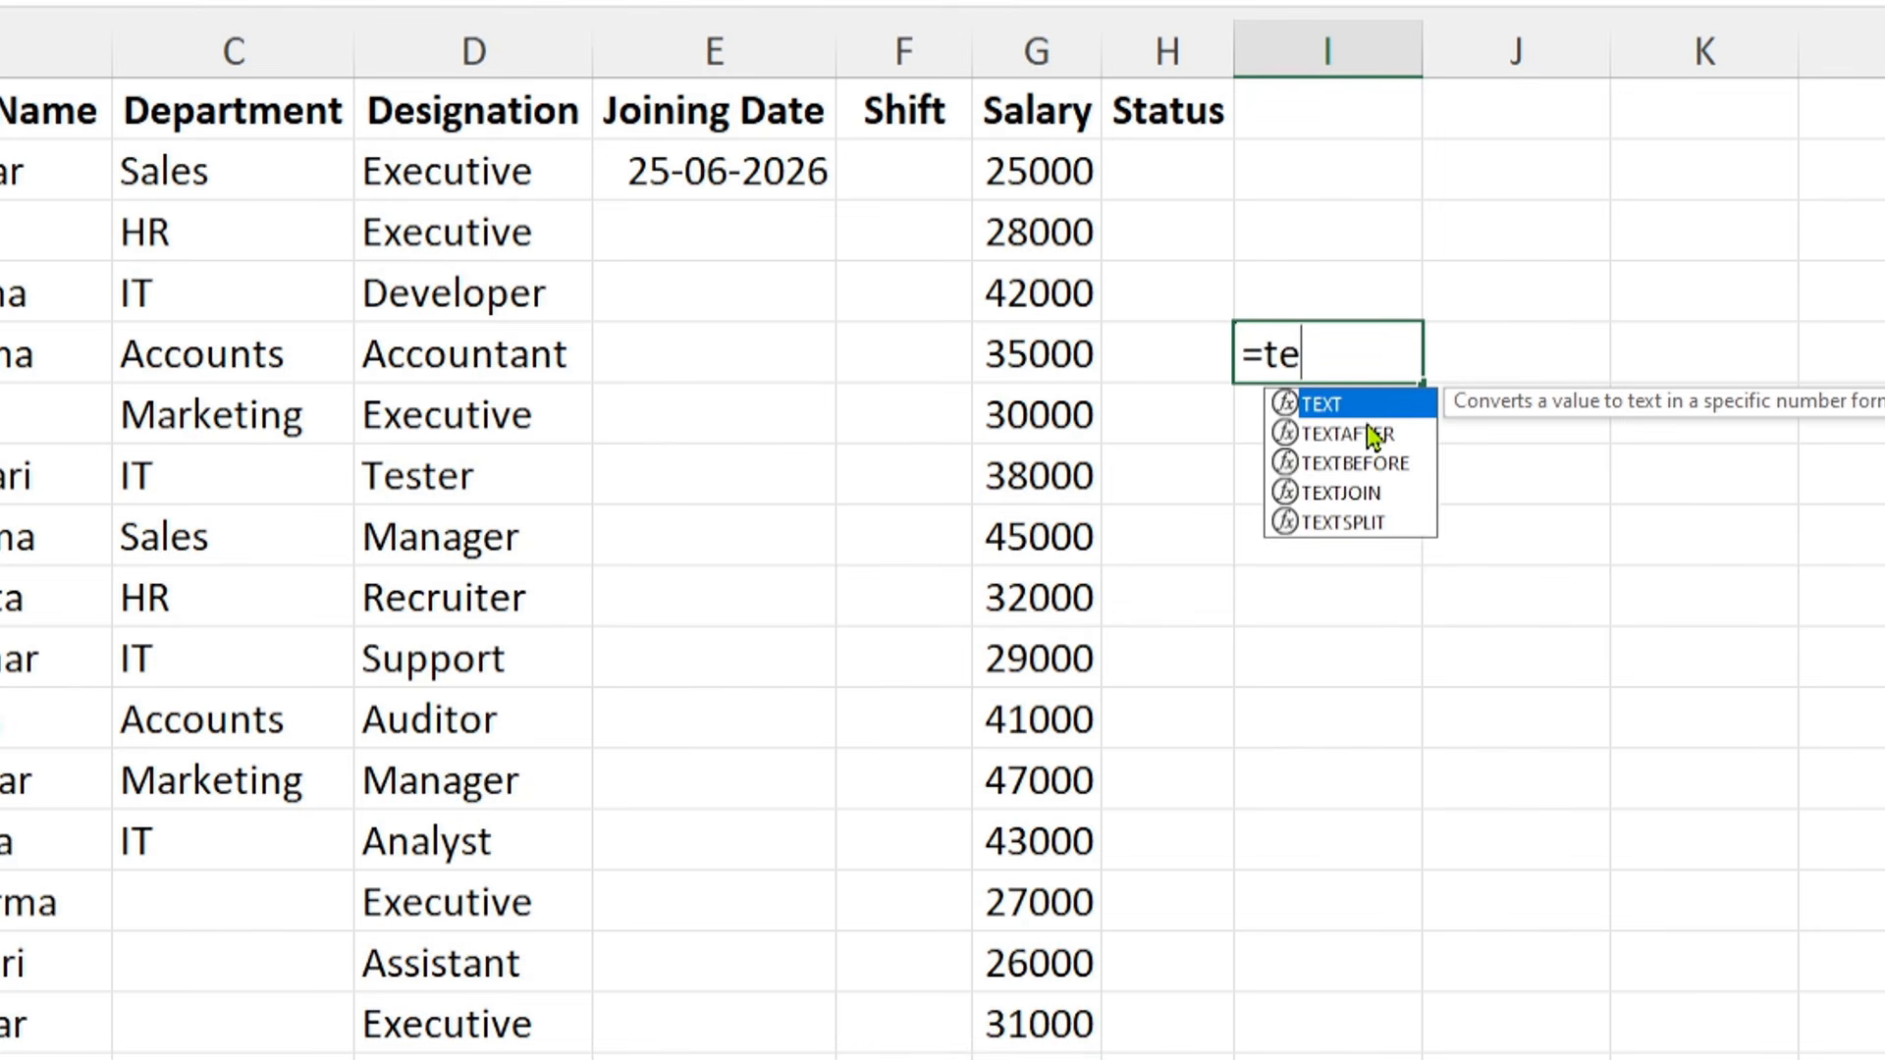
key("Down")
key("Down")
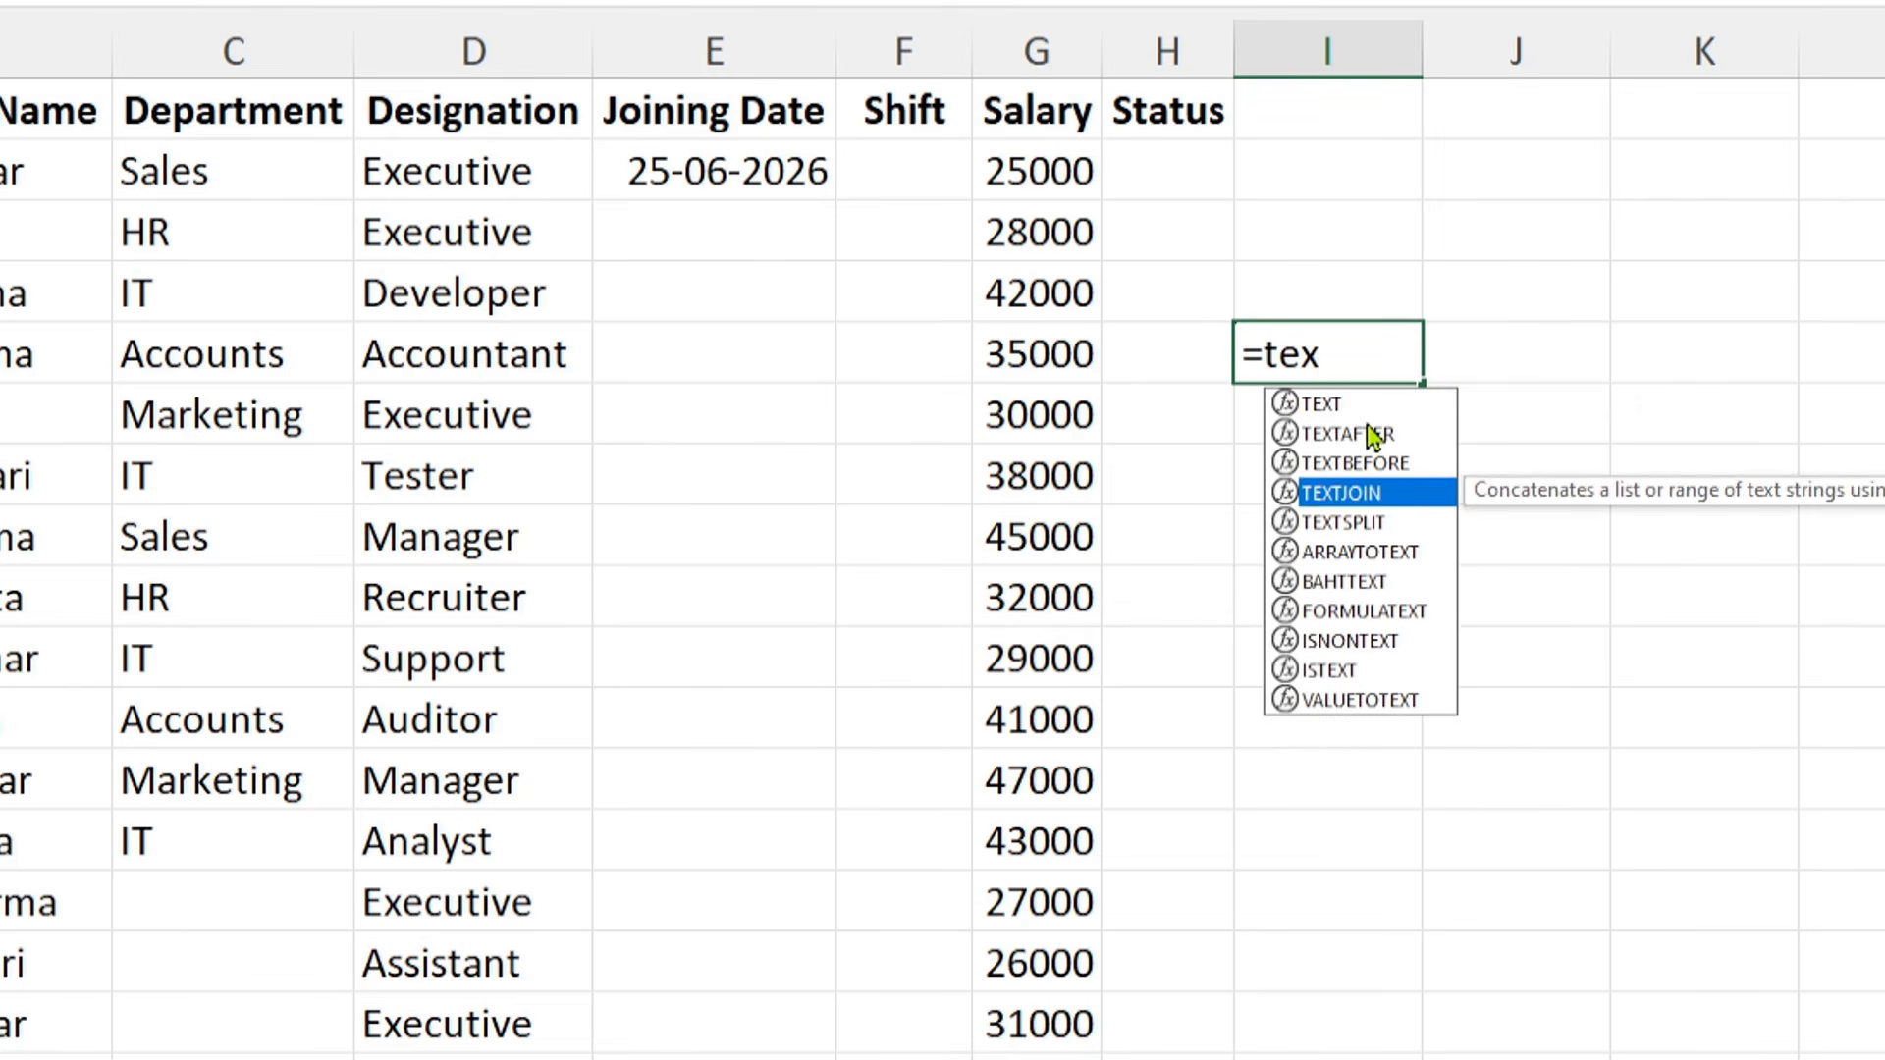
key("Tab")
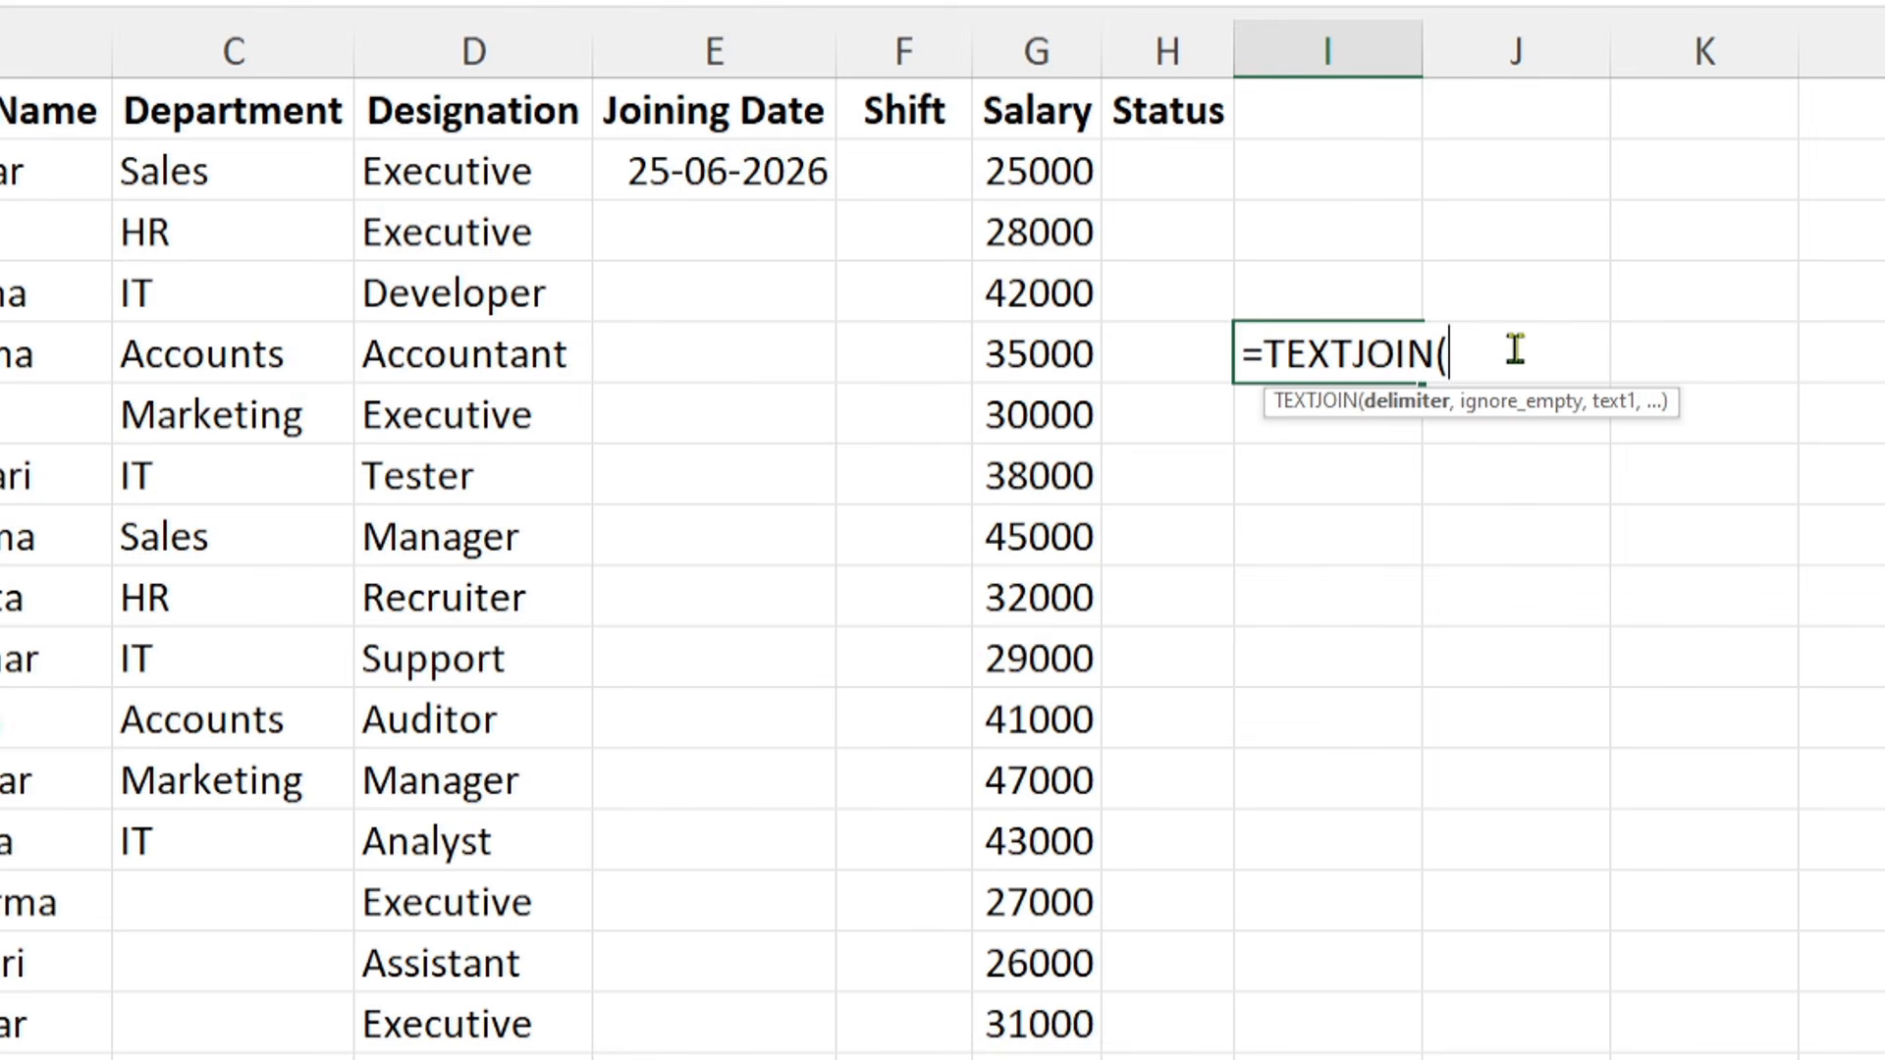
type("\",\",")
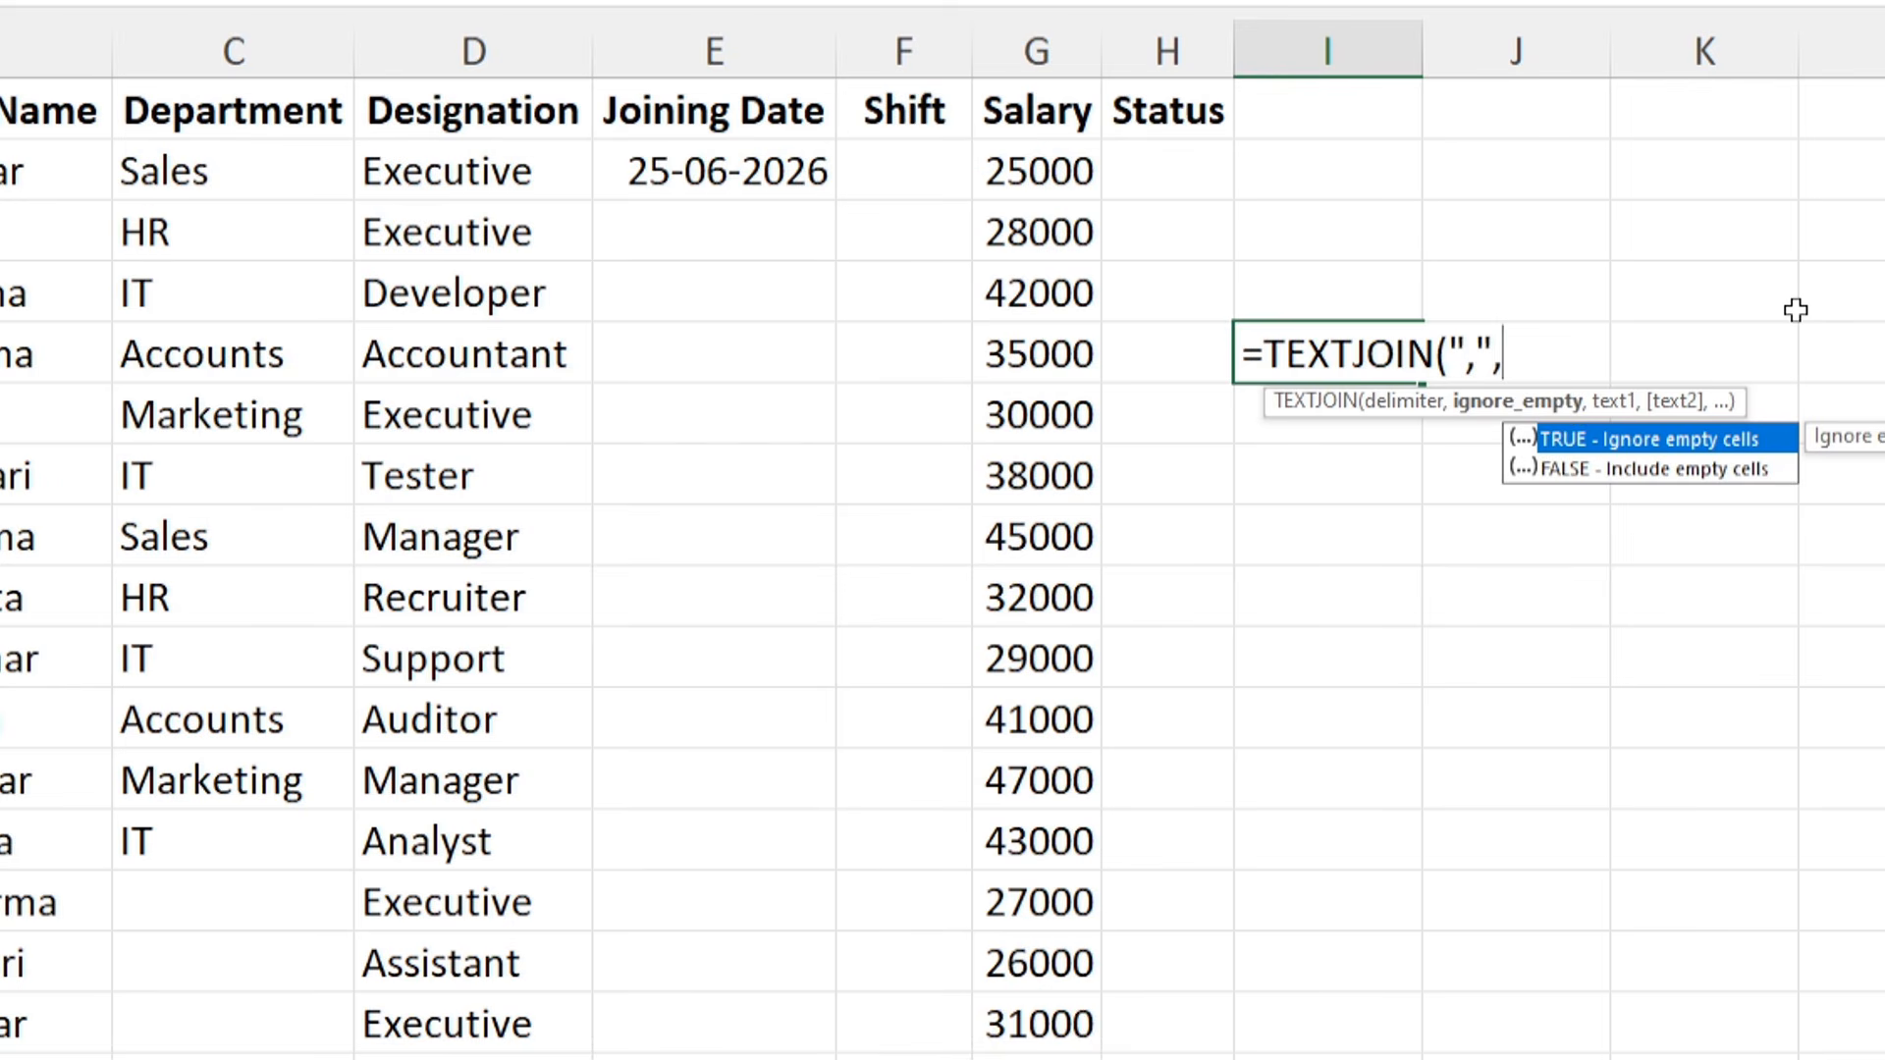
type(",")
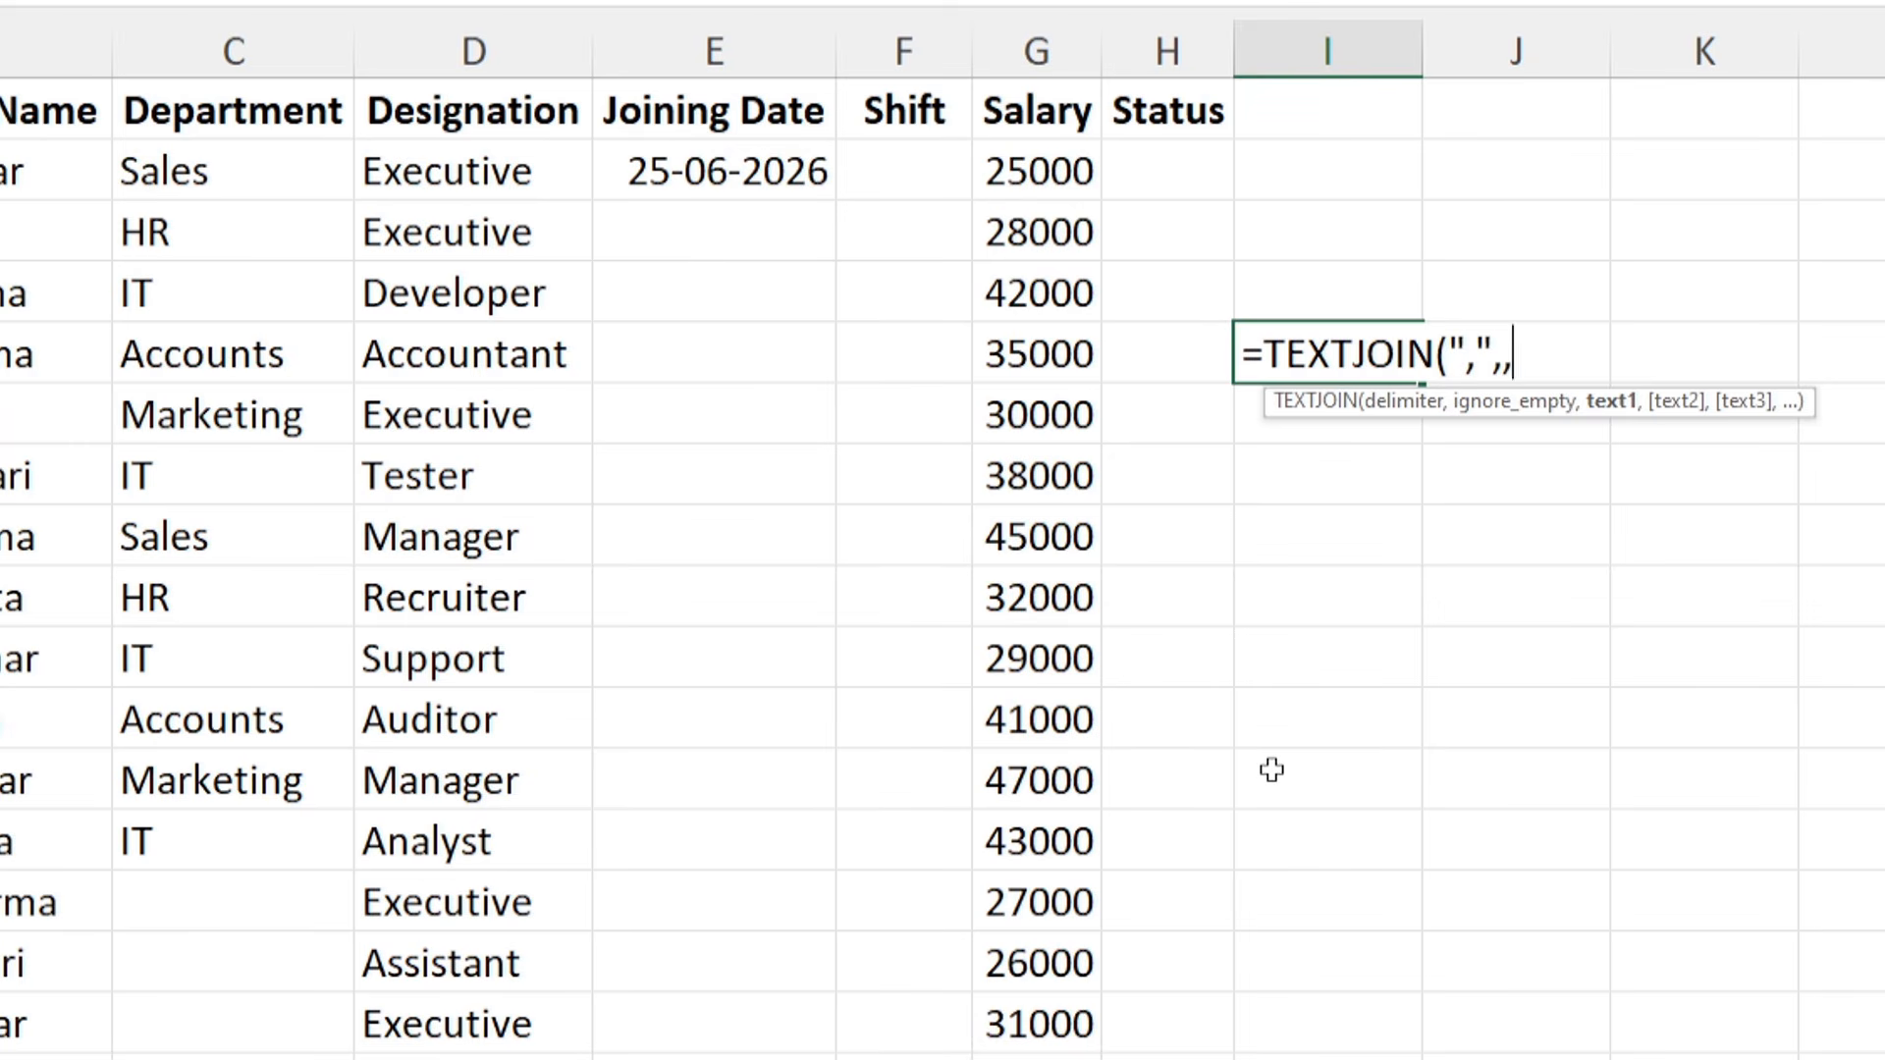
type("uni")
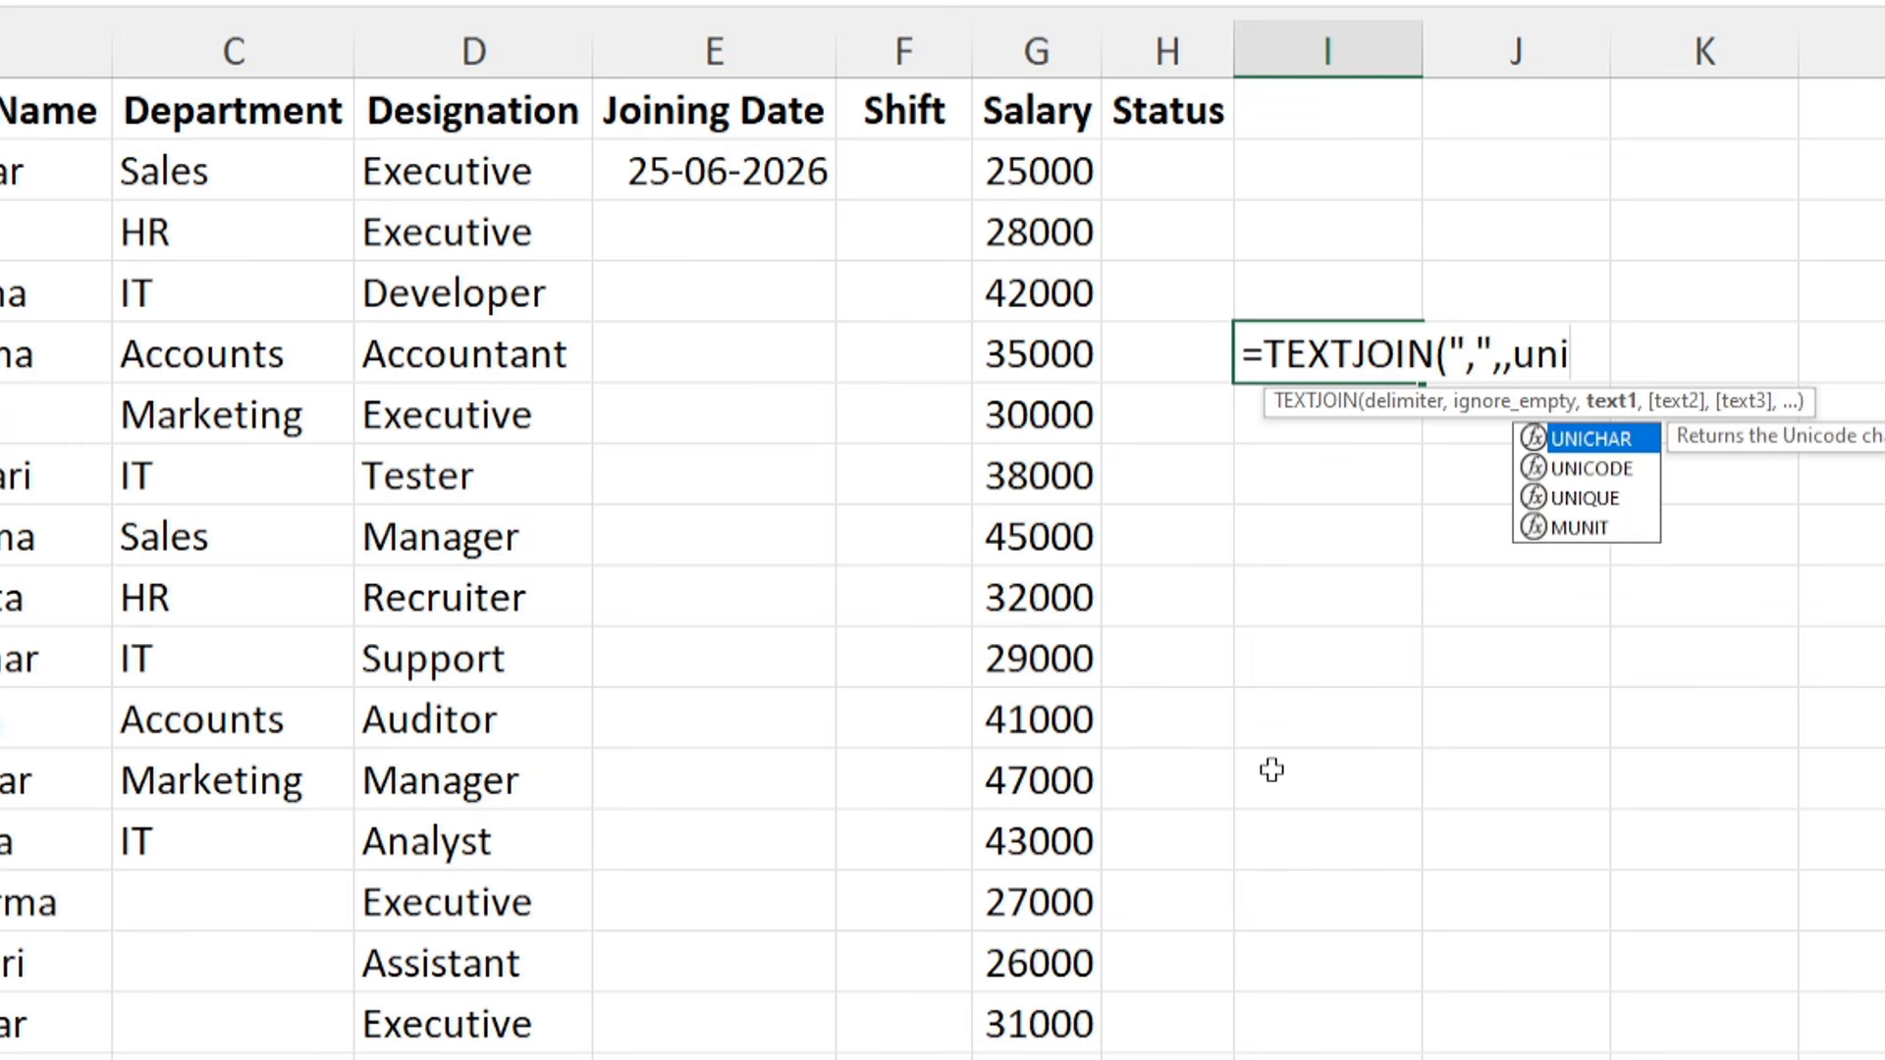
key("Down")
key("Down")
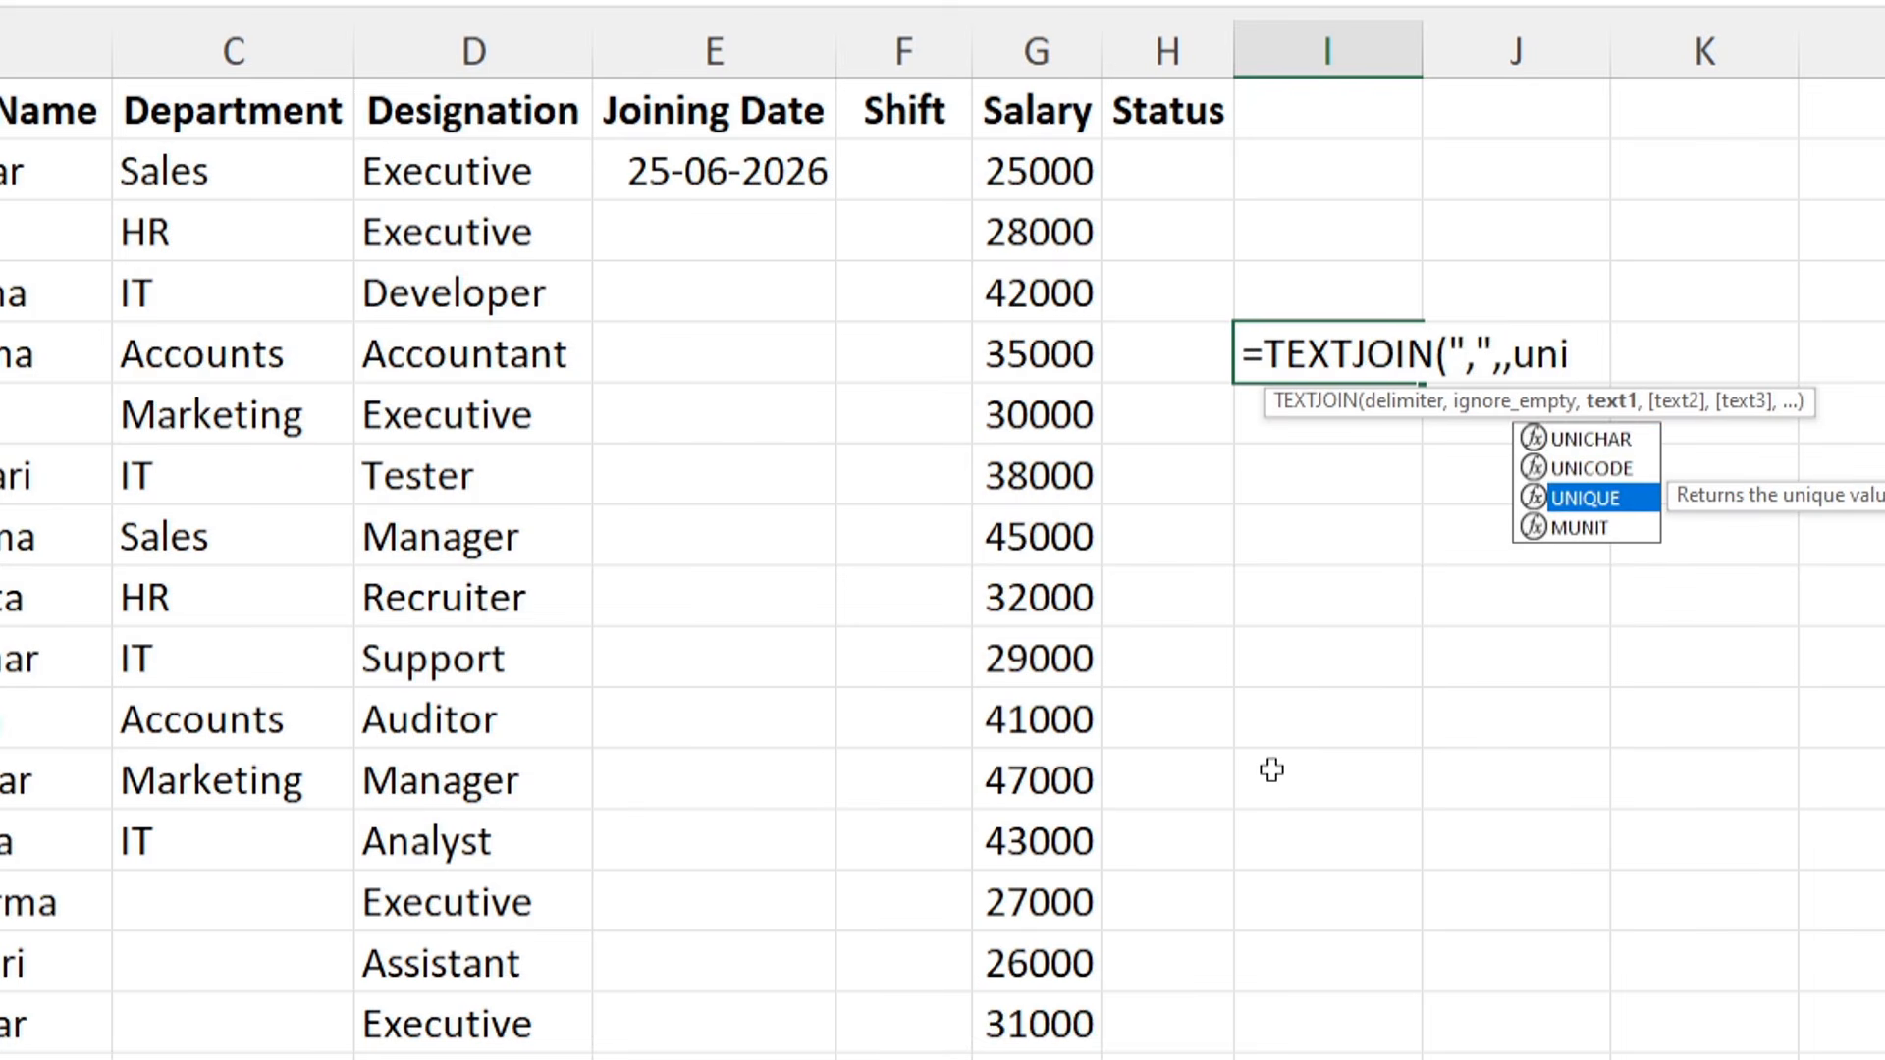
key("Tab")
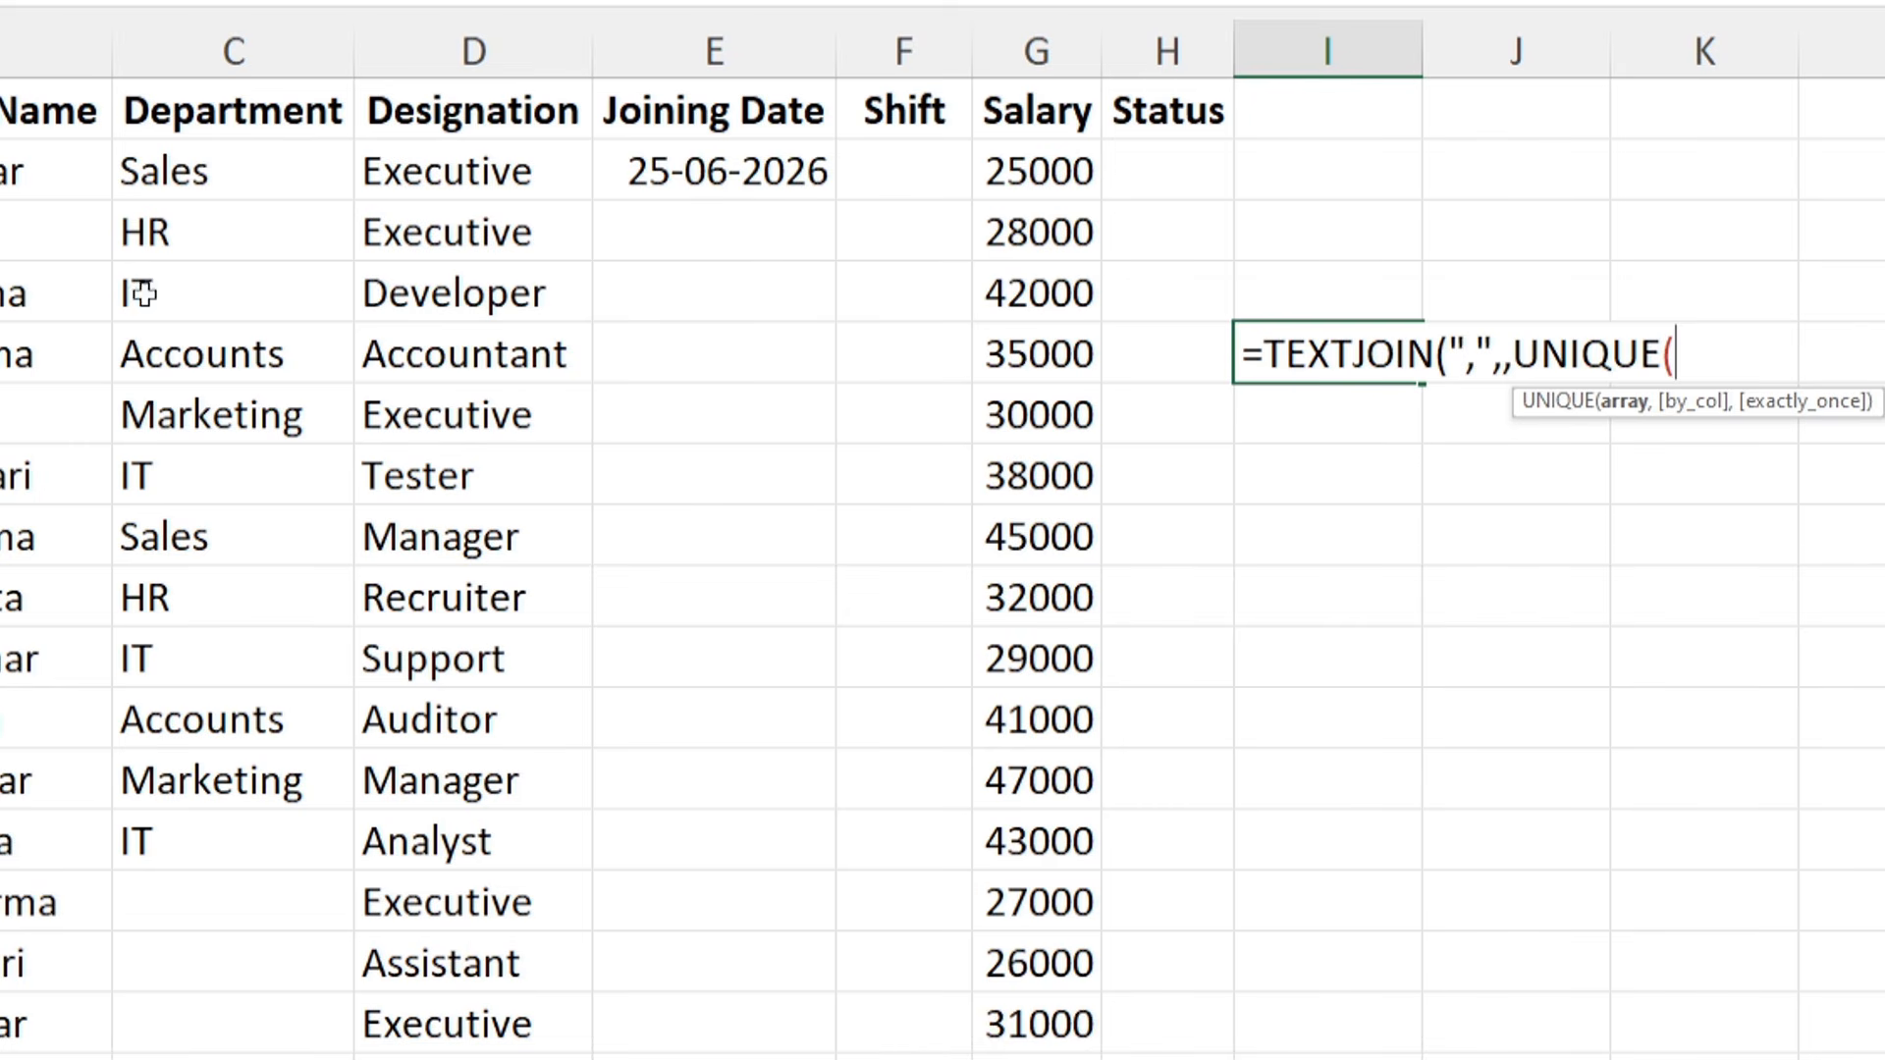
left_click_drag(189, 186, 192, 1042)
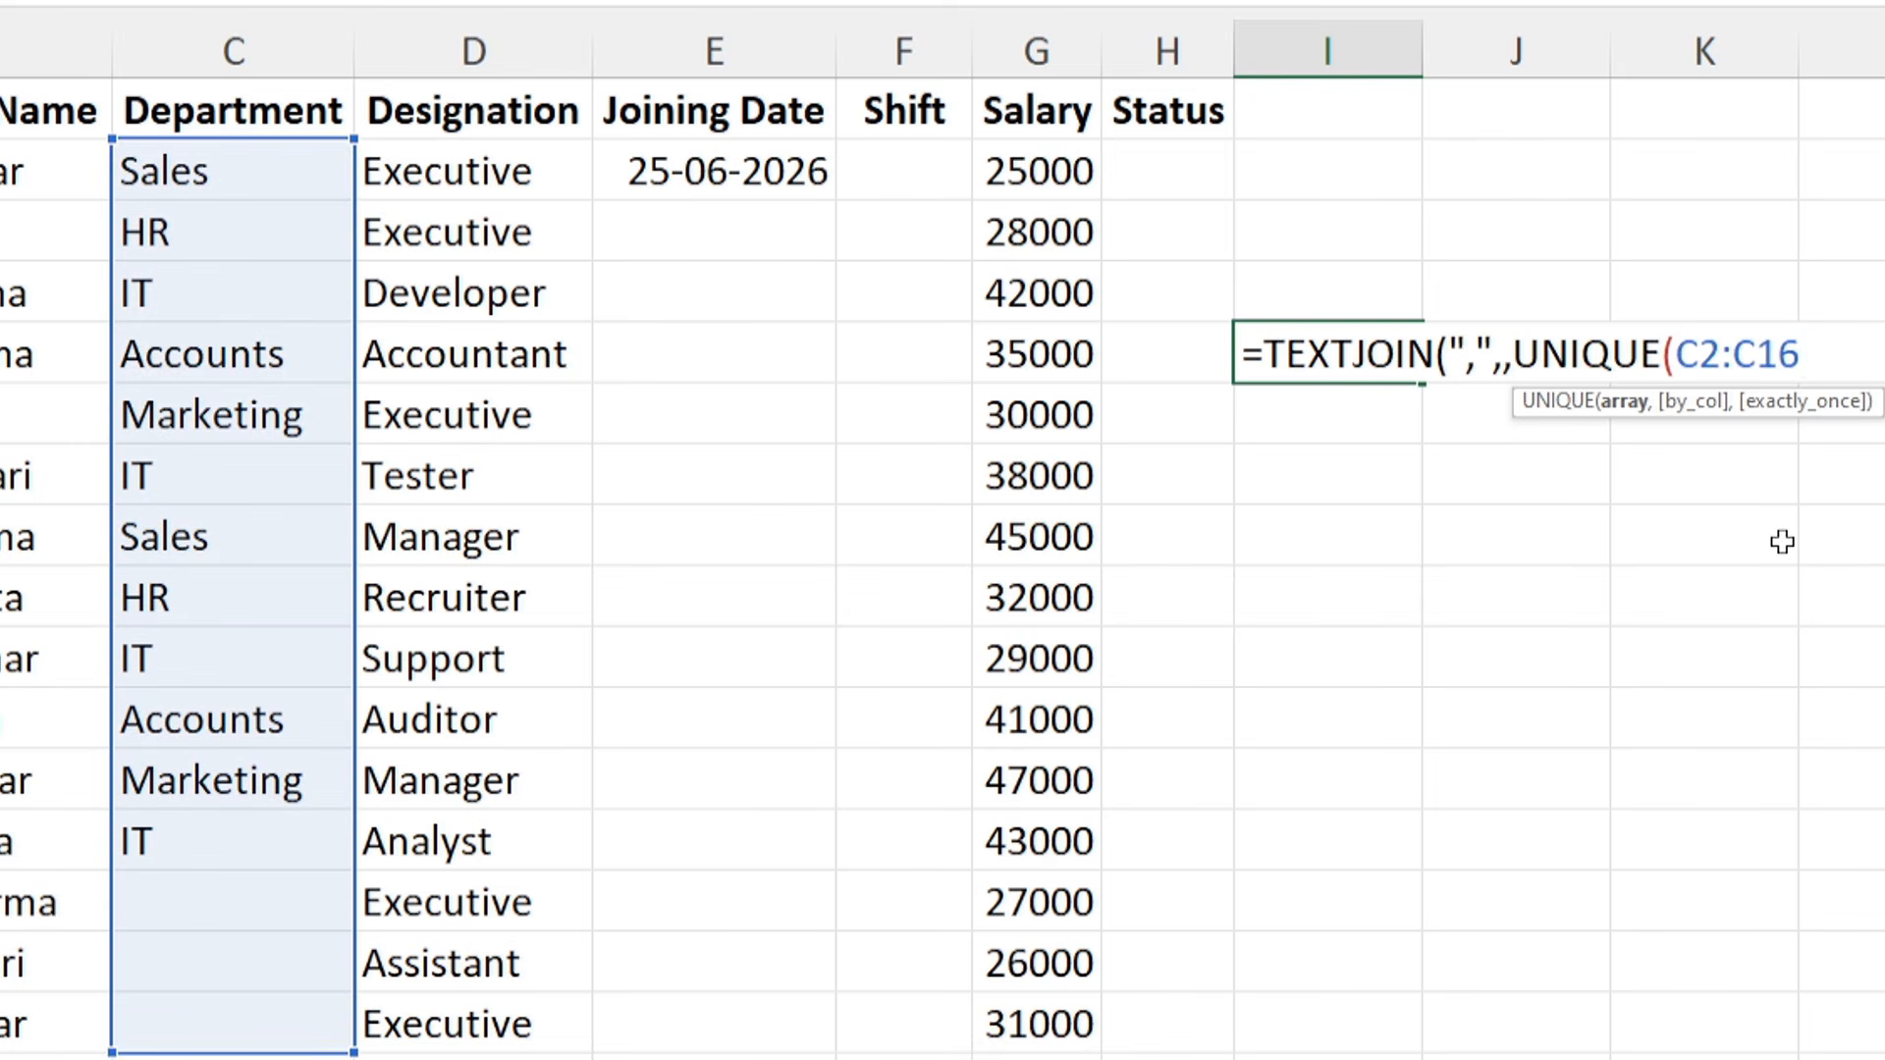
type(")")
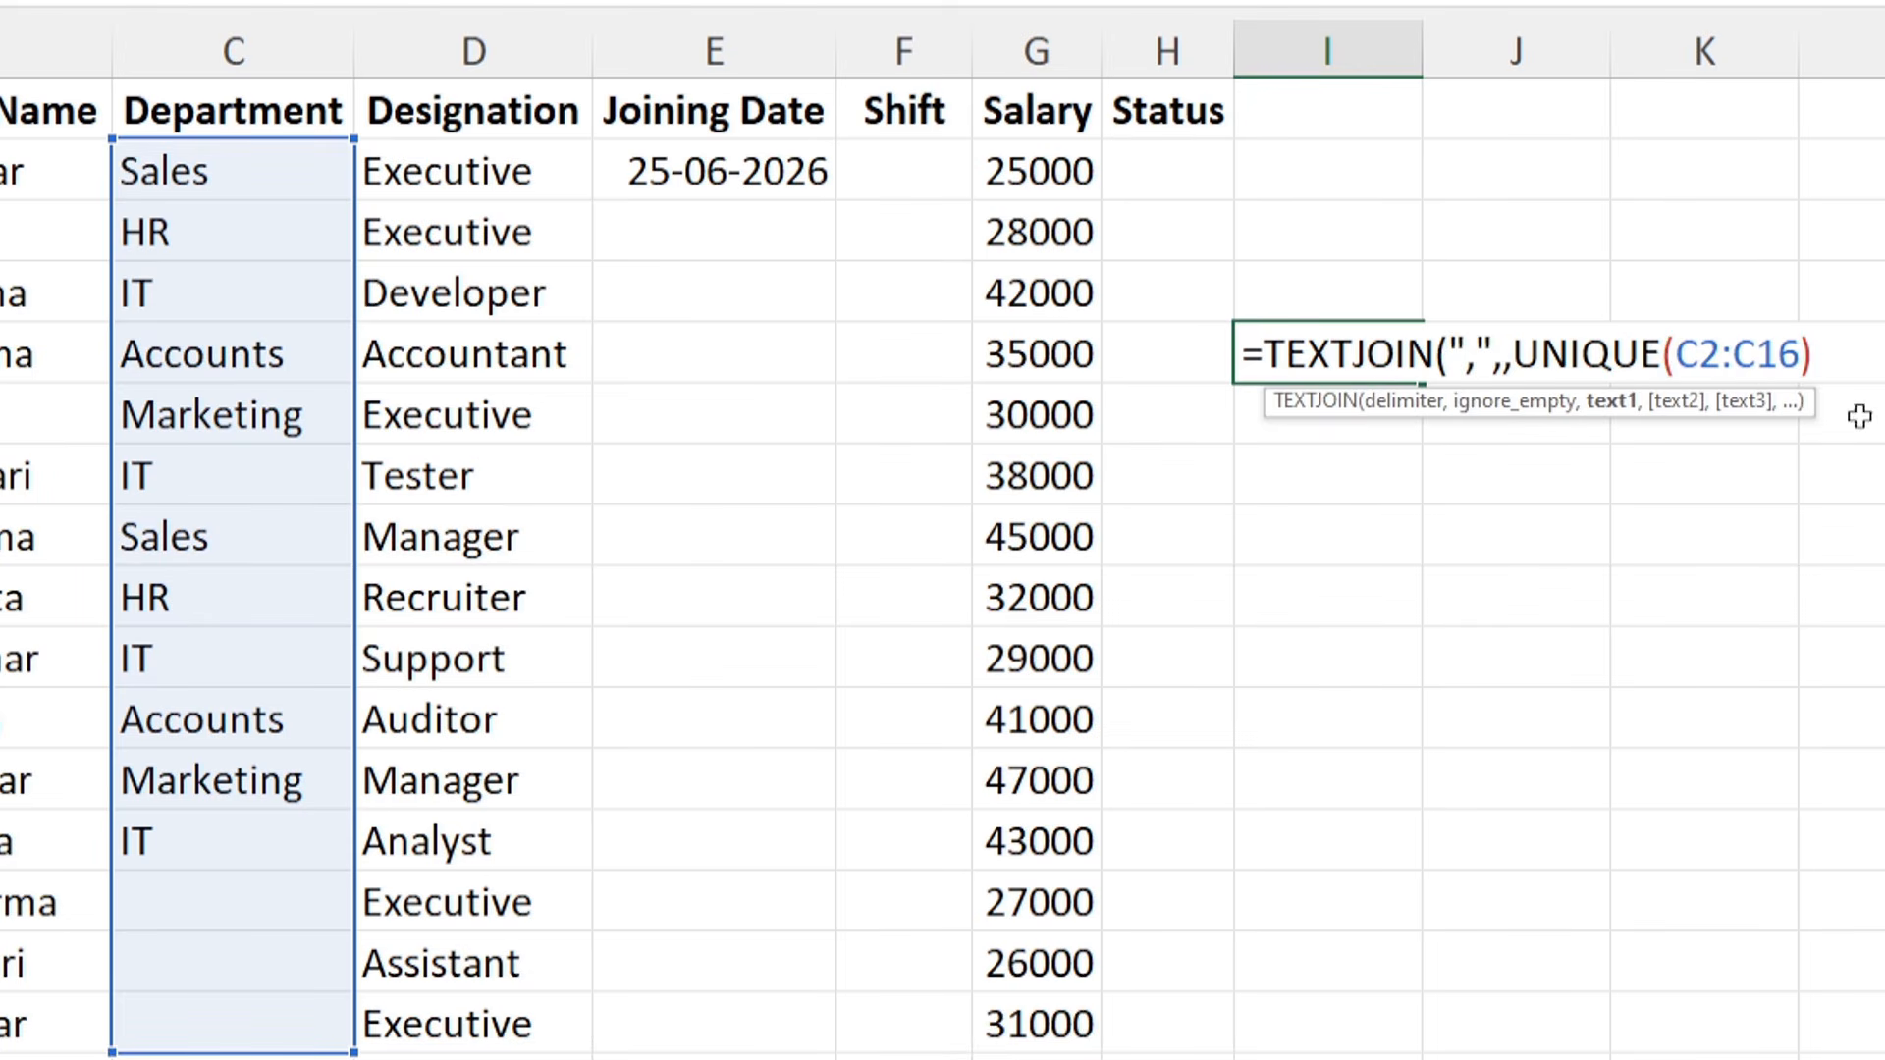
type(")")
key("Return")
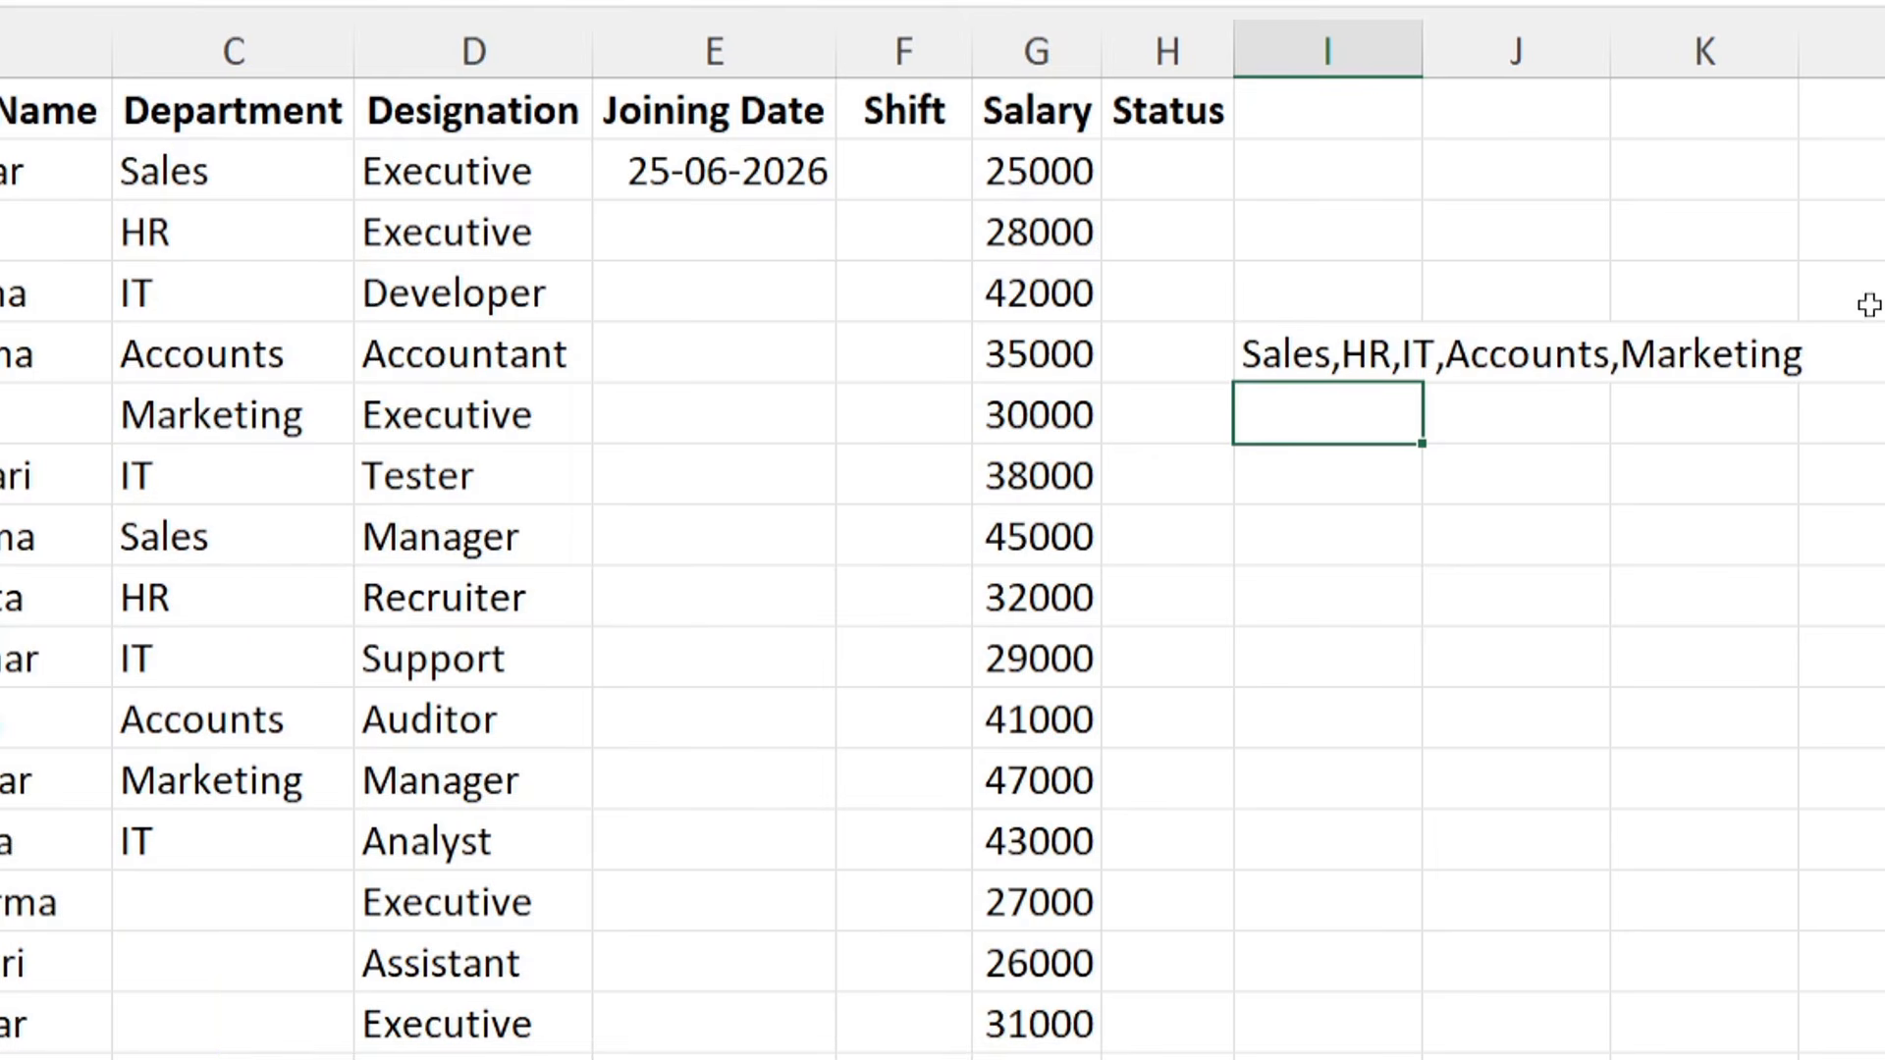
- Widen column I and paste I5 back onto itself as a plain value
left_click_drag(1422, 51, 1472, 51)
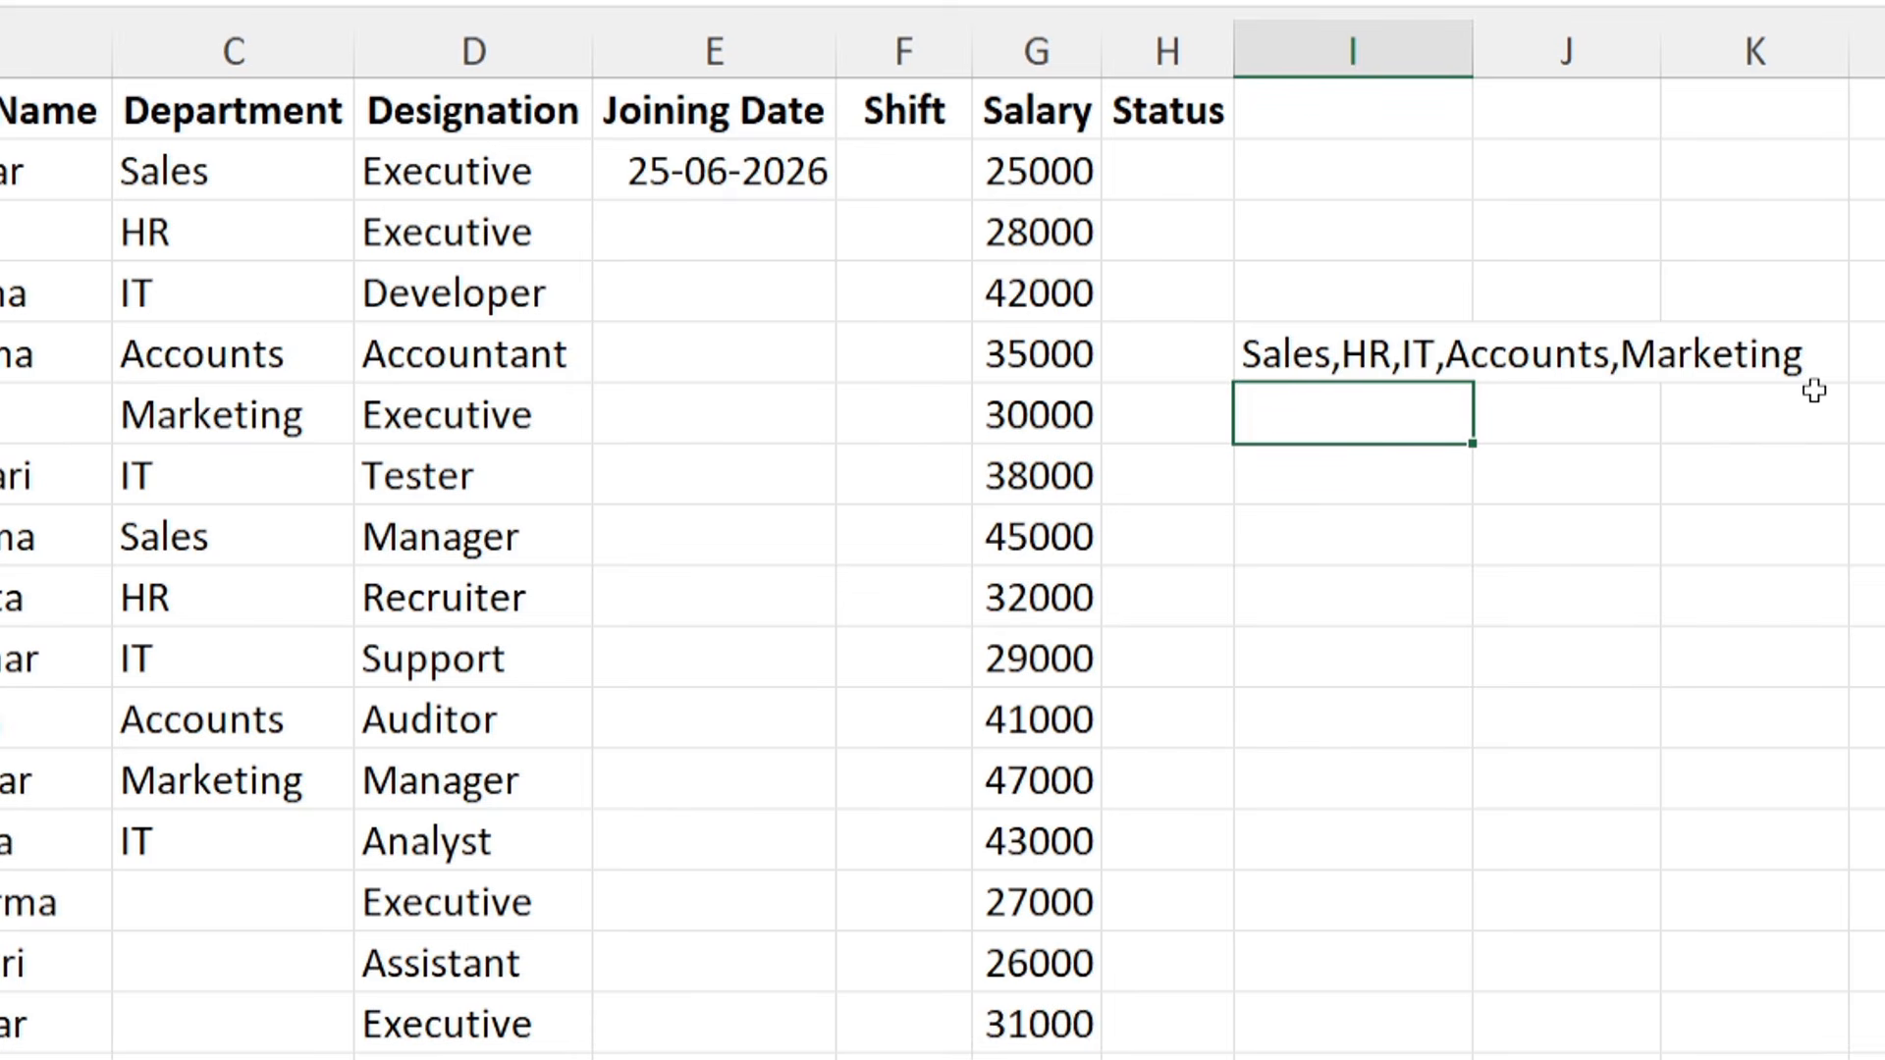
left_click(1333, 360)
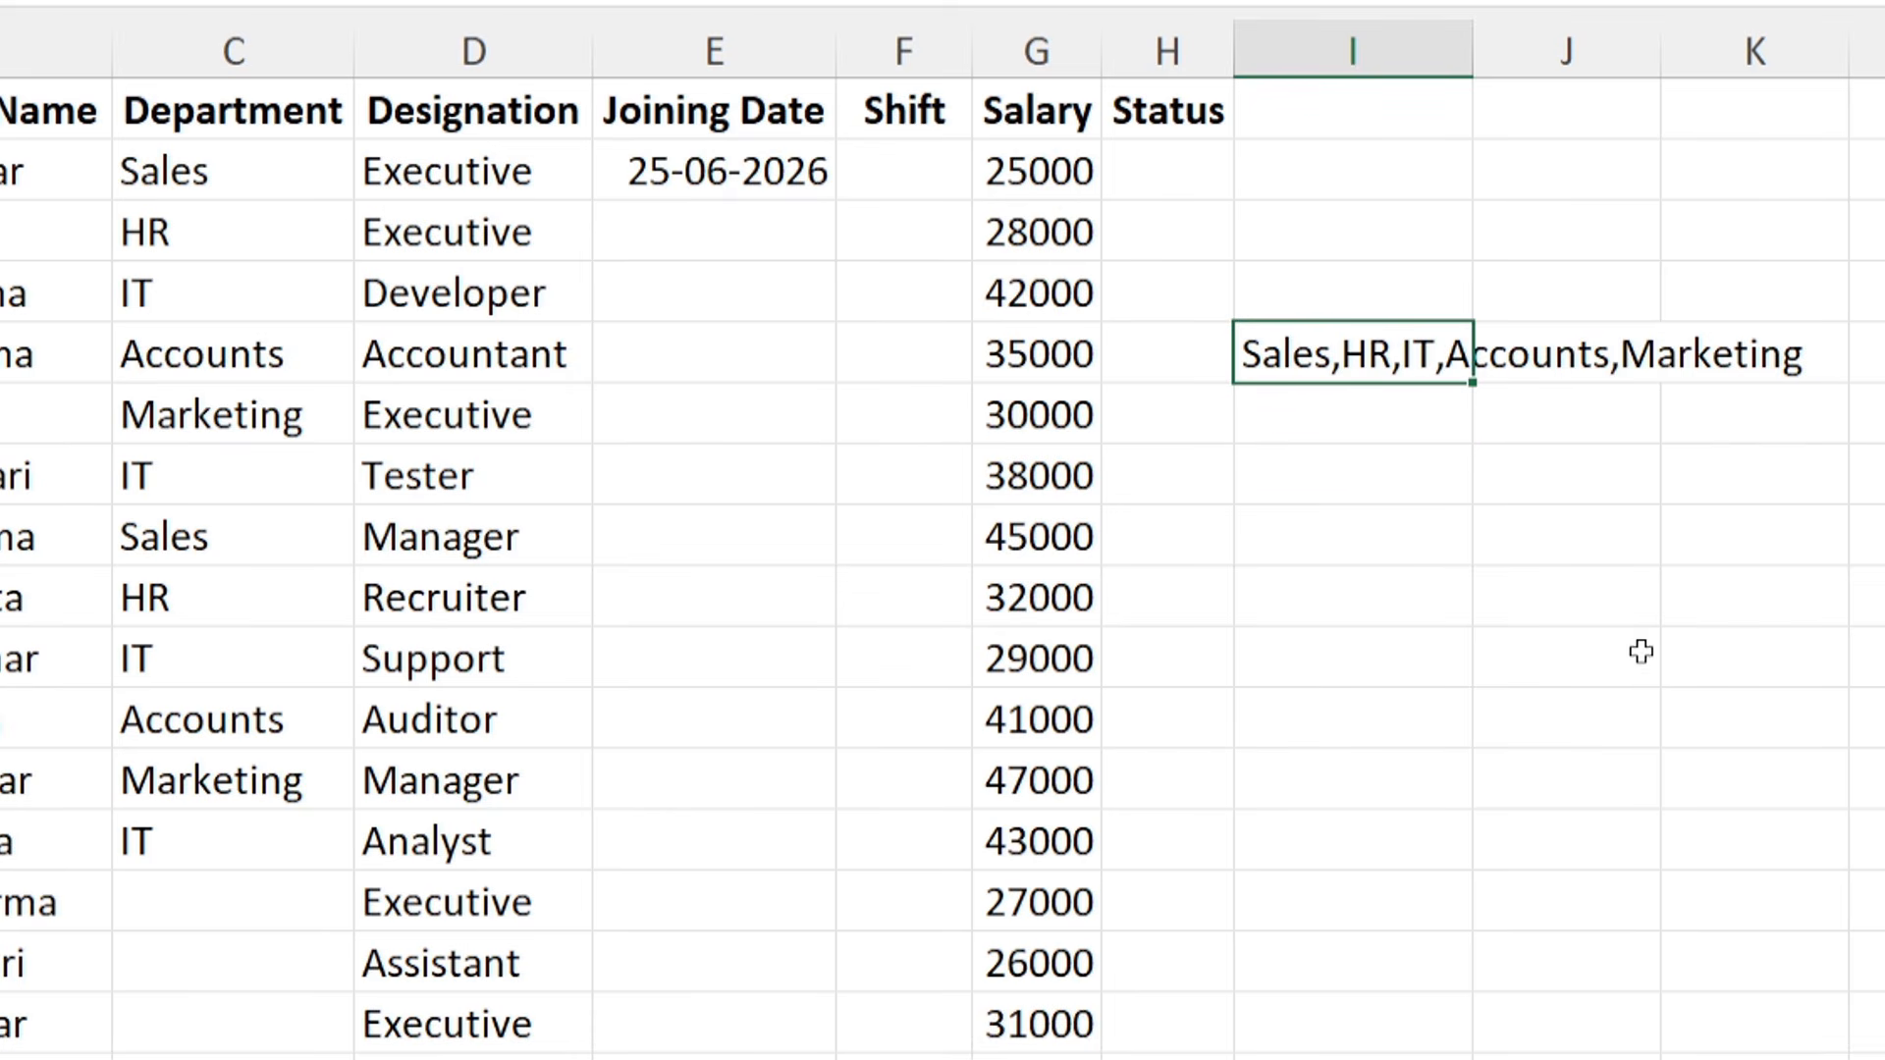
key("ctrl+c")
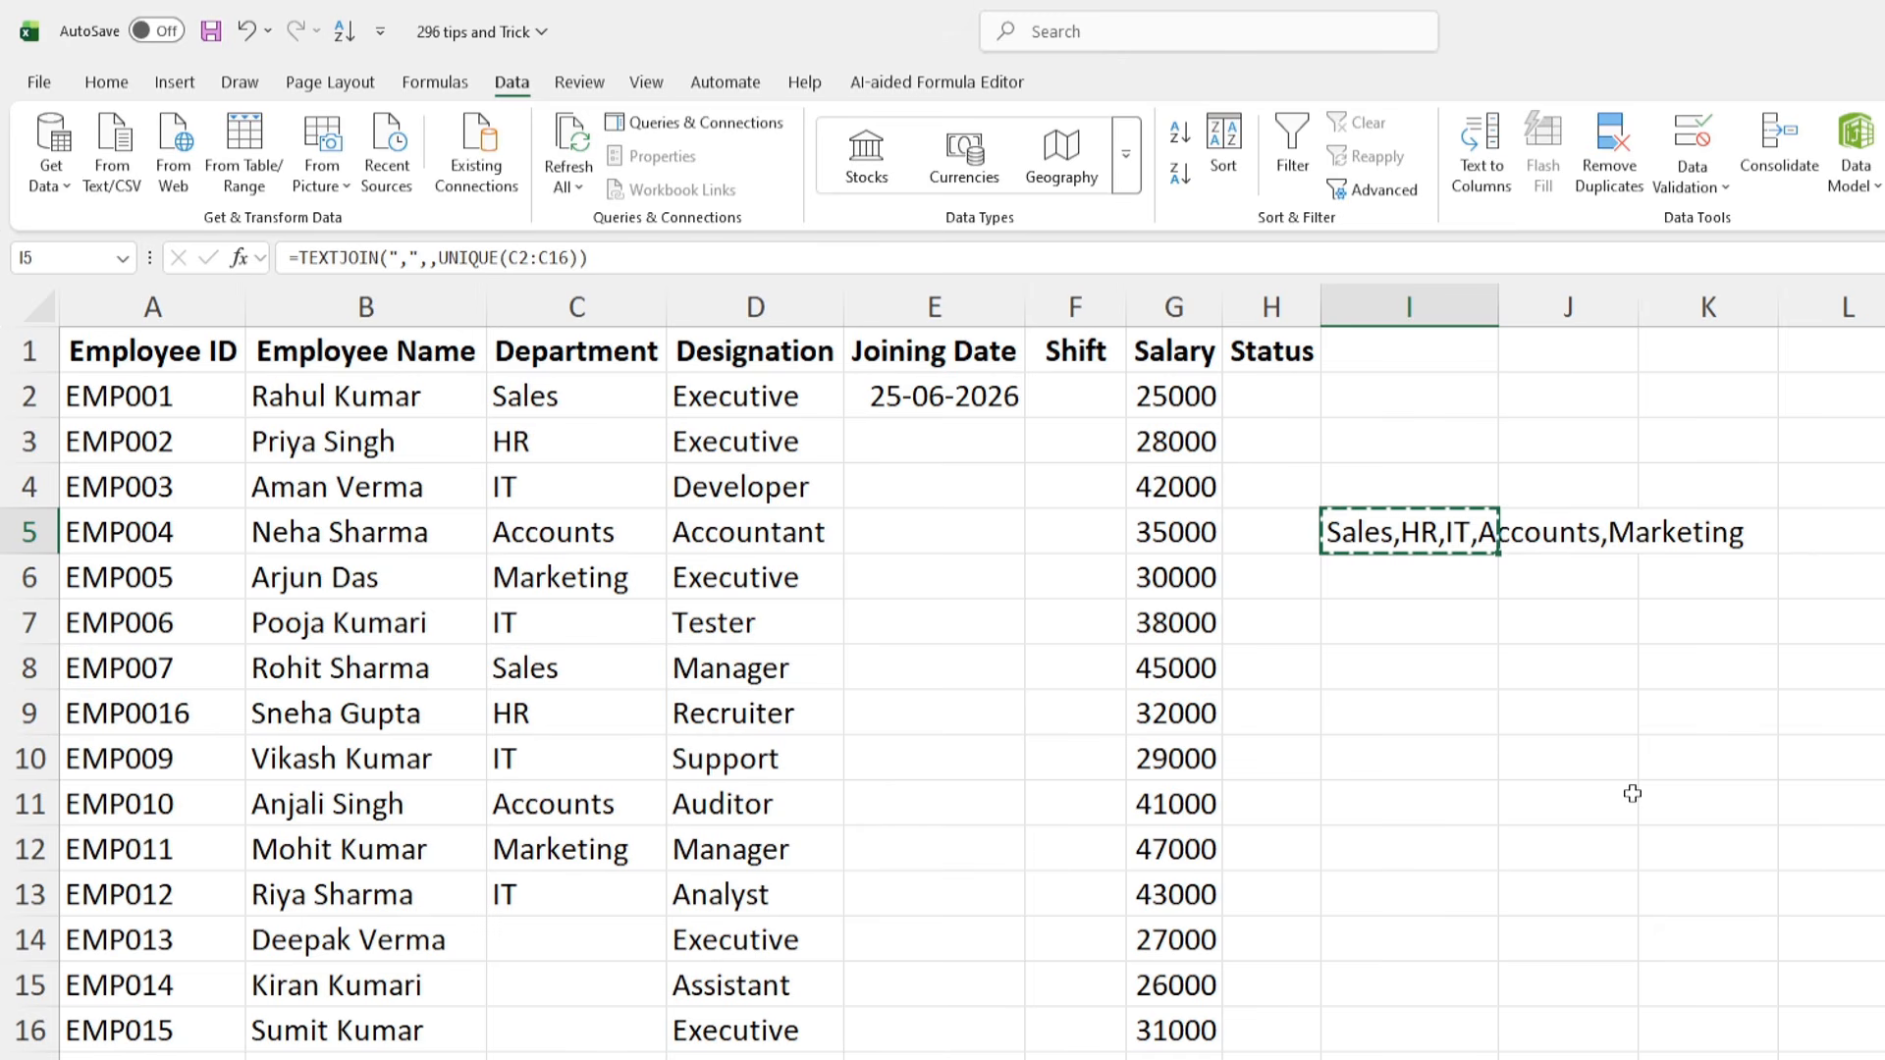
key("ctrl+alt+v")
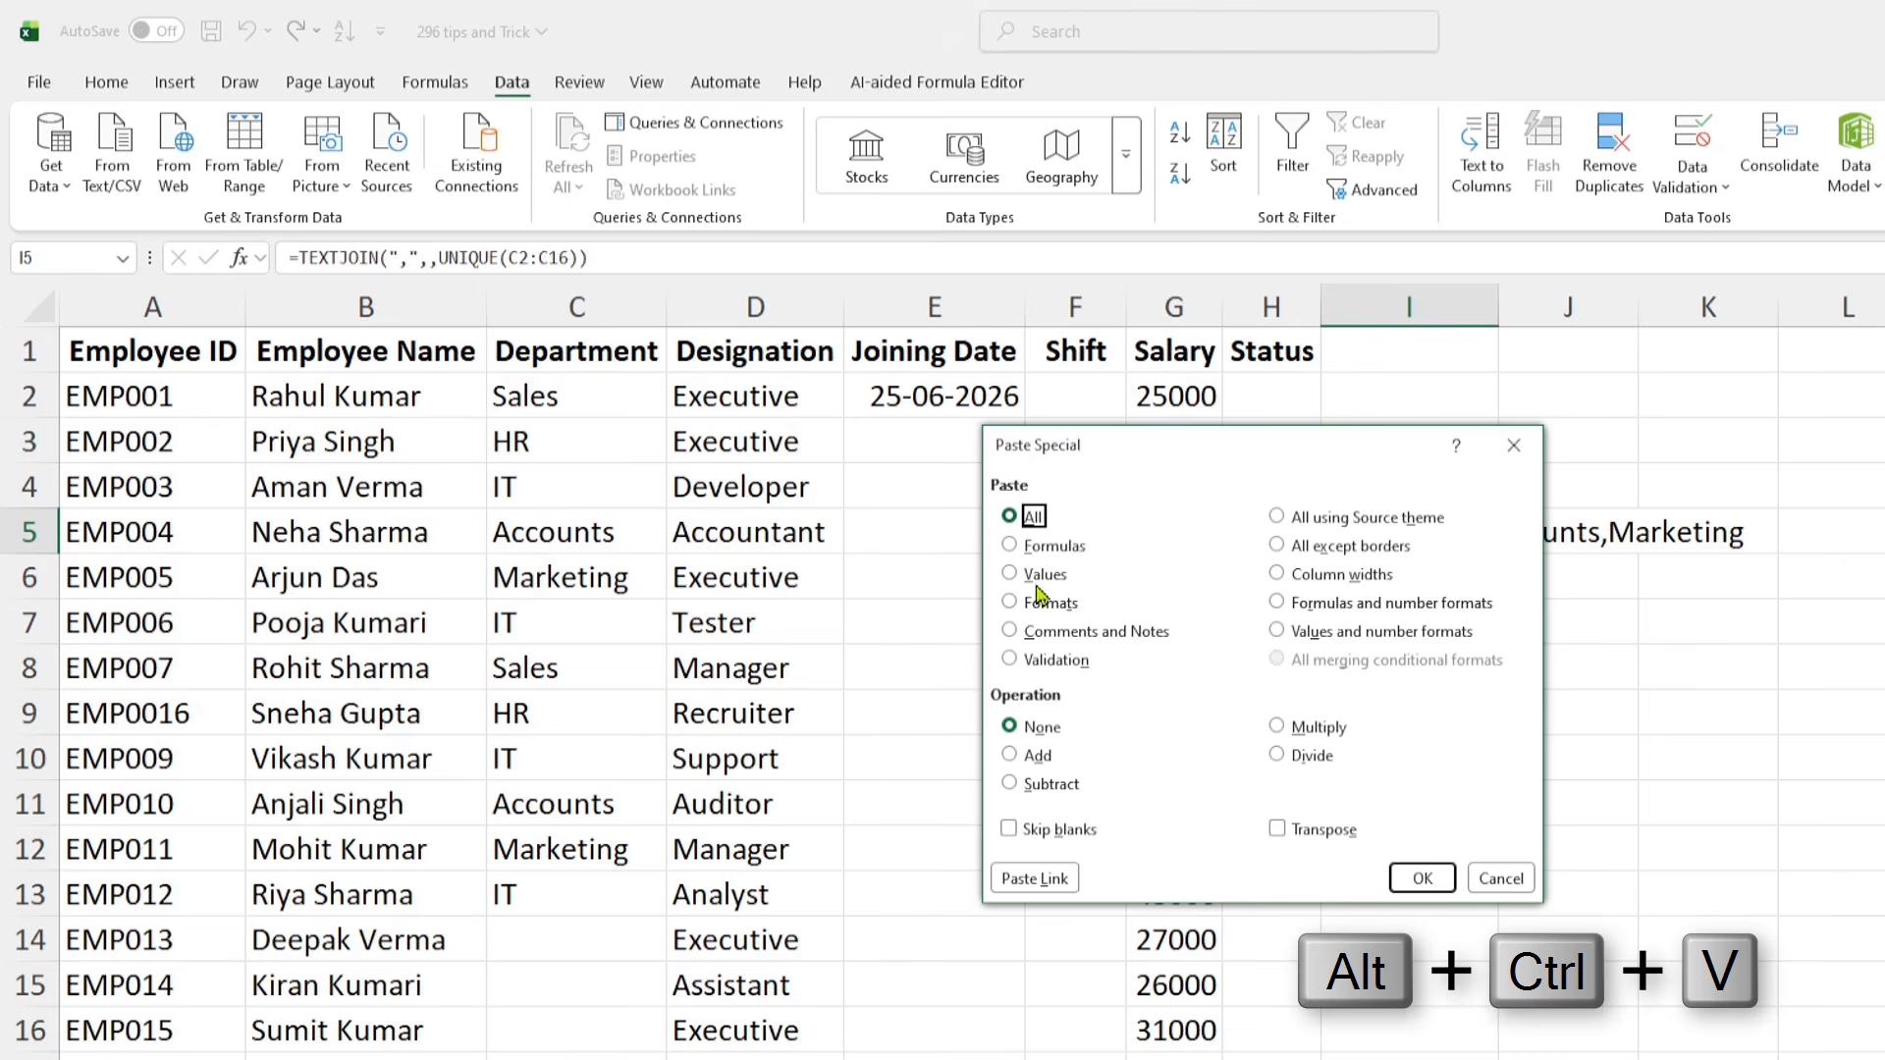
left_click(1041, 575)
left_click(1423, 877)
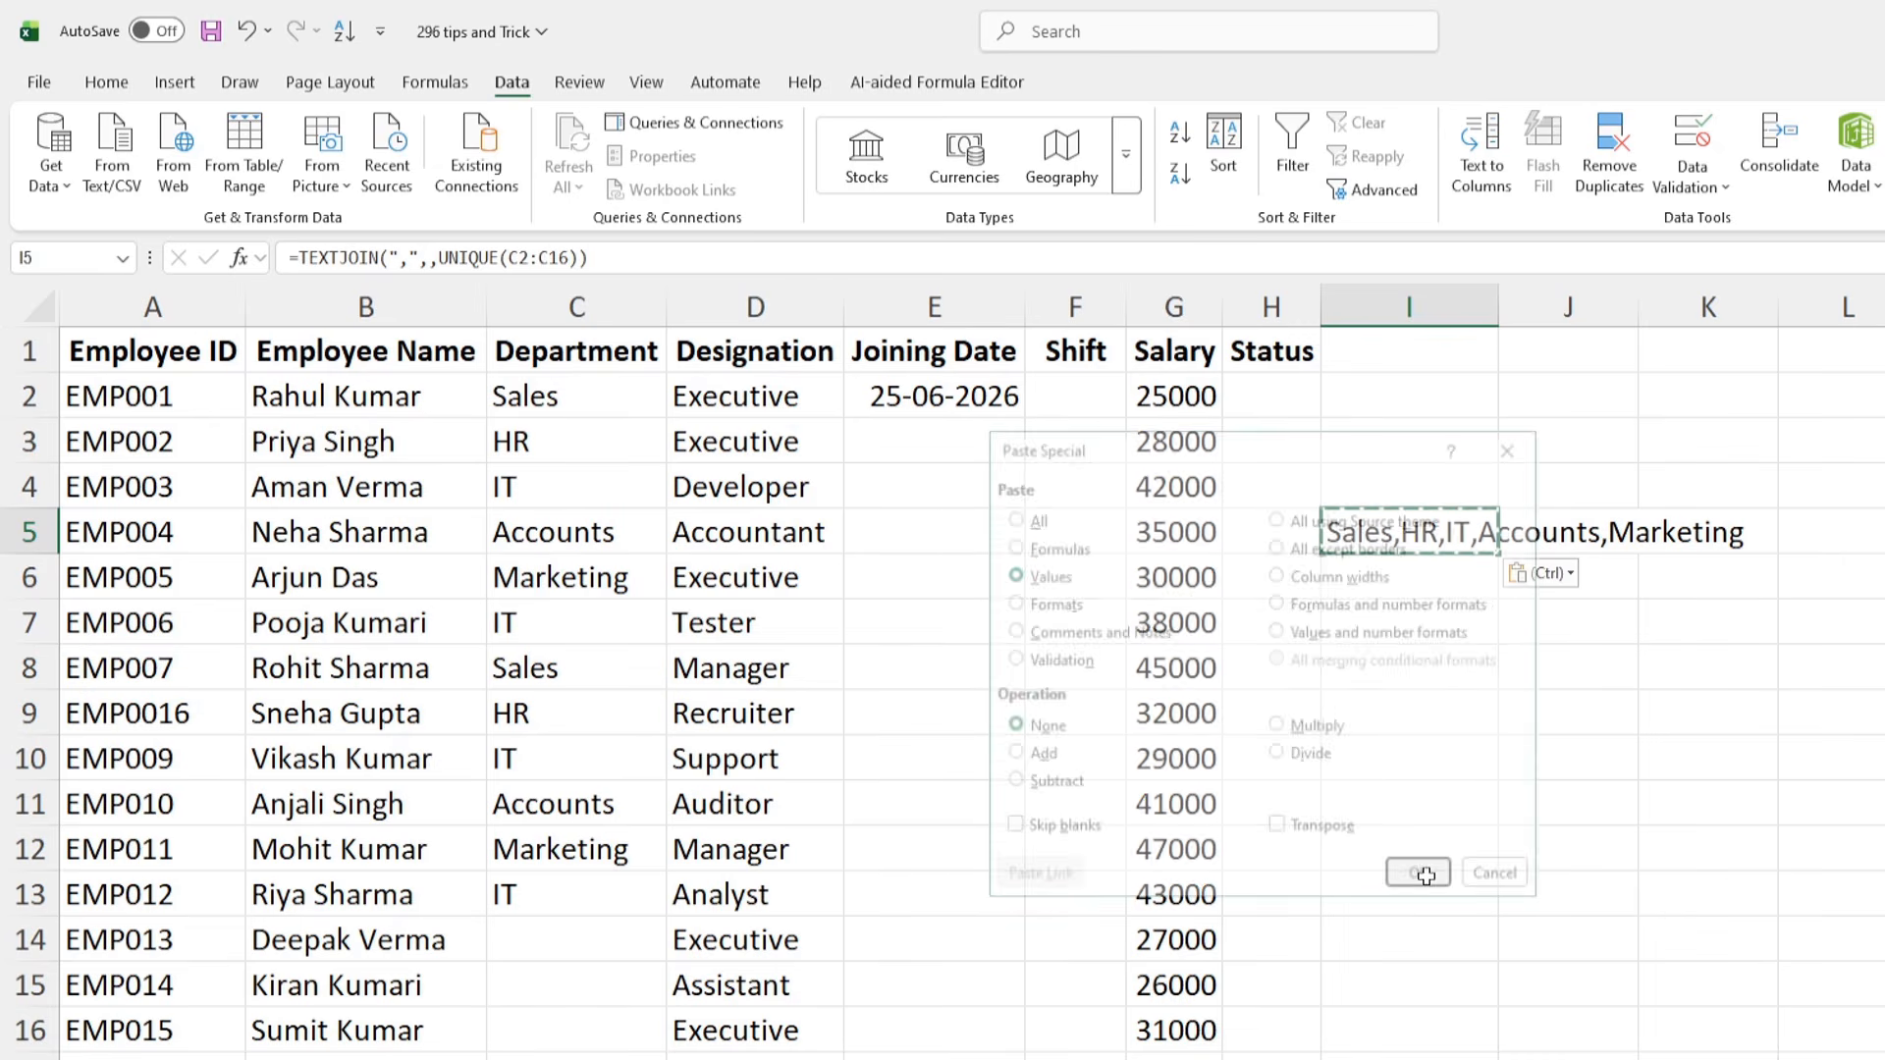
- Copy the text Sales,HR,IT,Accounts,Marketing from I5 and select Department cells C2:C16
left_click(1565, 748)
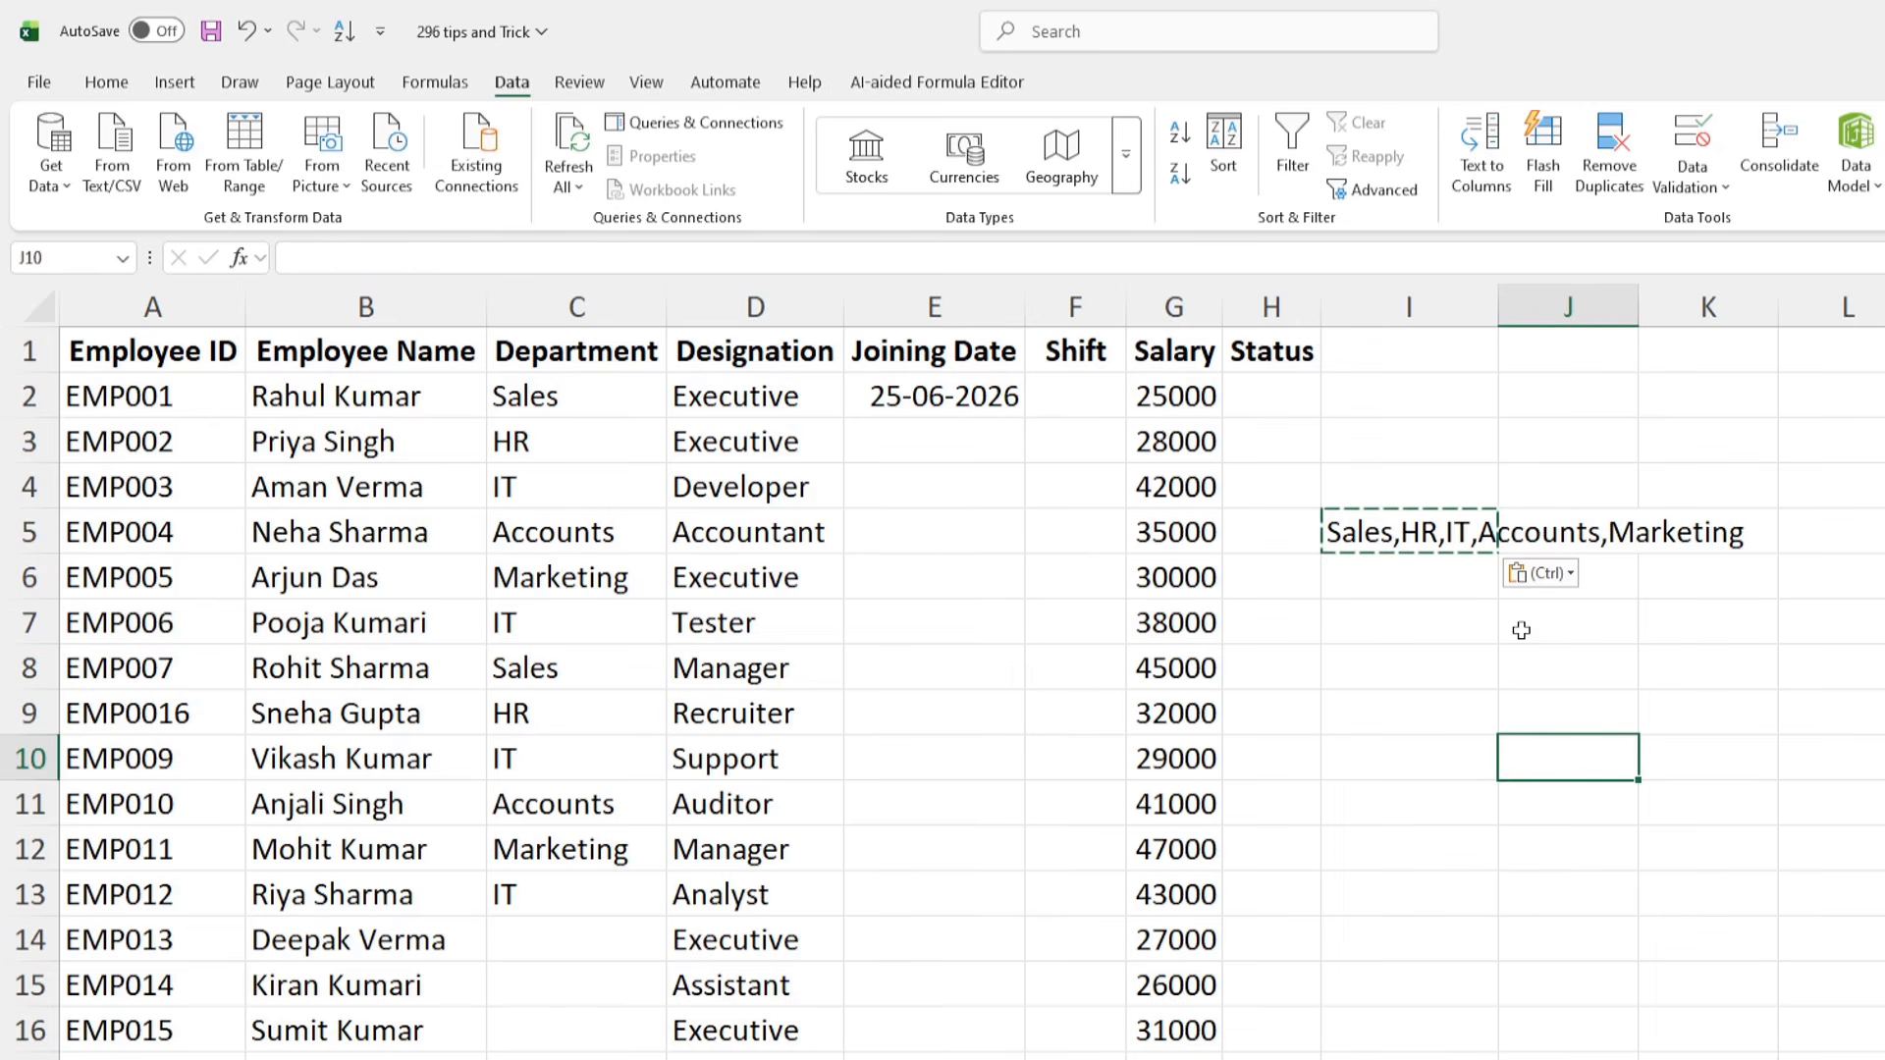
left_click(1448, 547)
key("Escape")
left_click(1475, 585)
left_click(1460, 537)
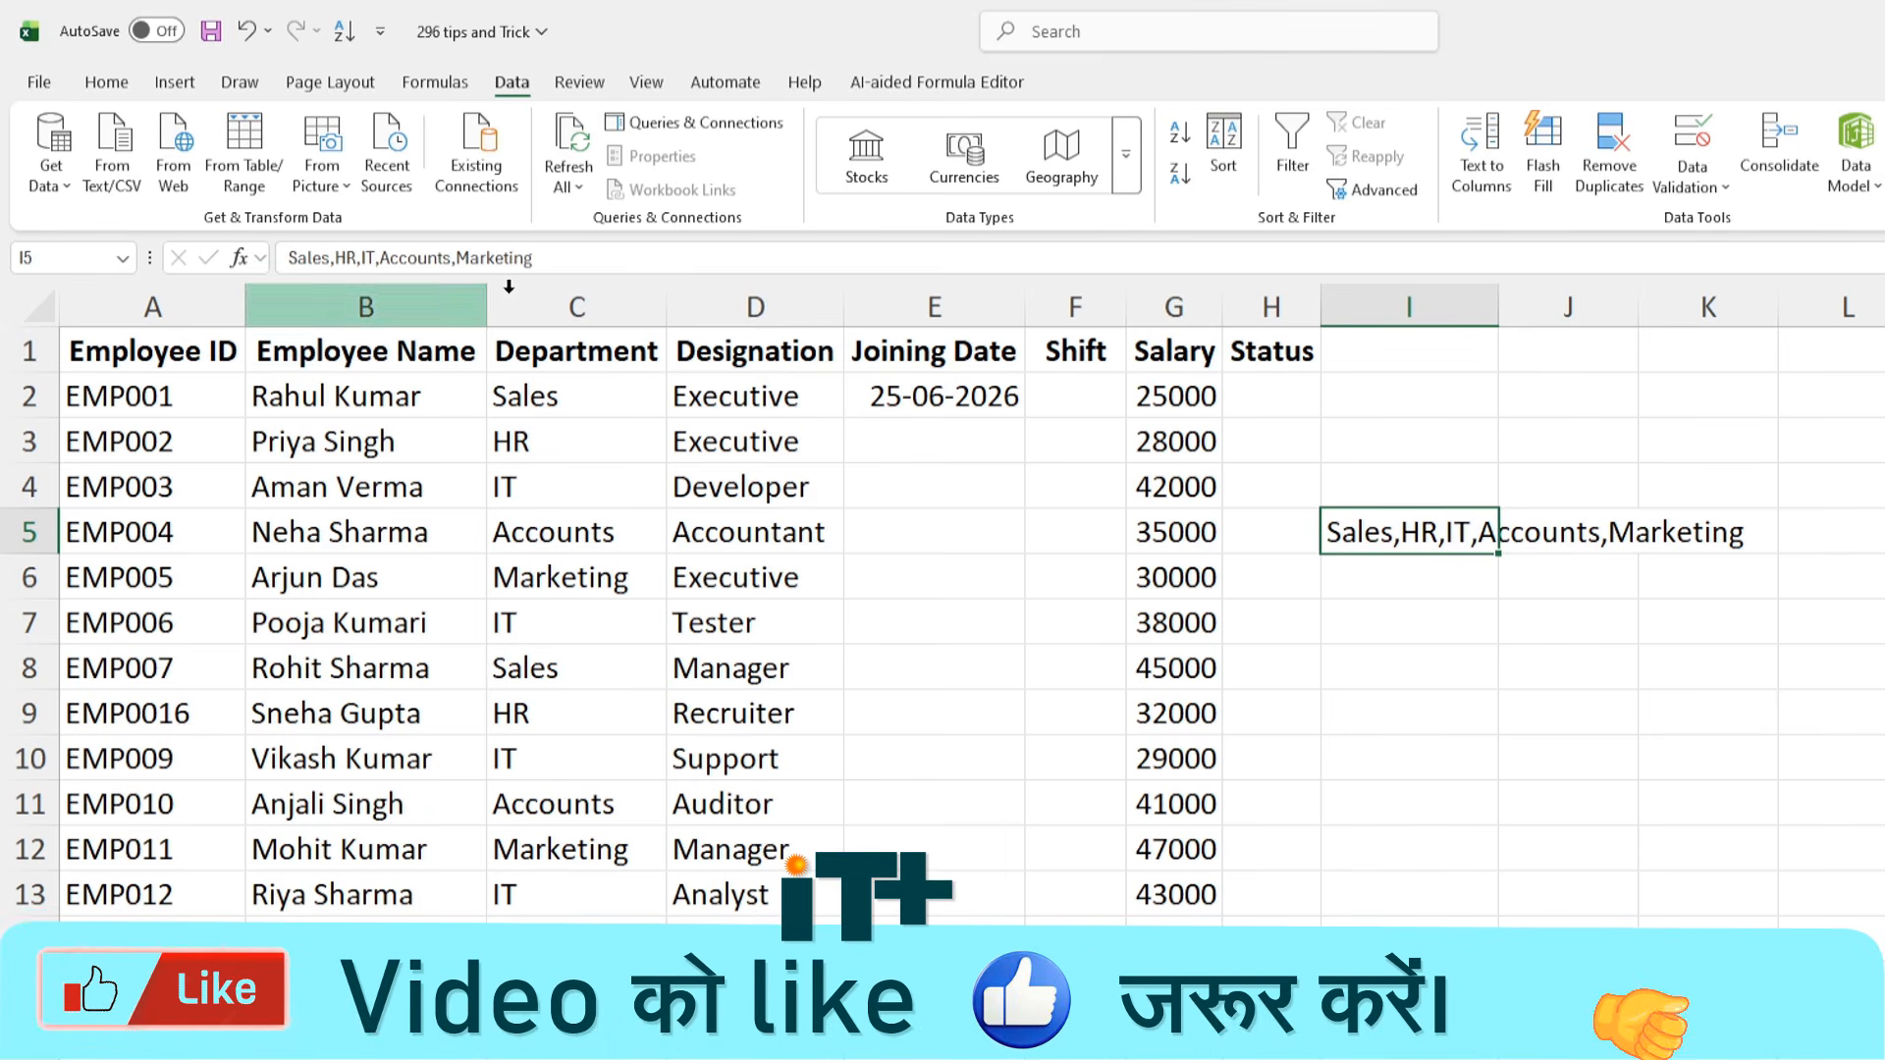
left_click_drag(564, 260, 282, 258)
key("ctrl+c")
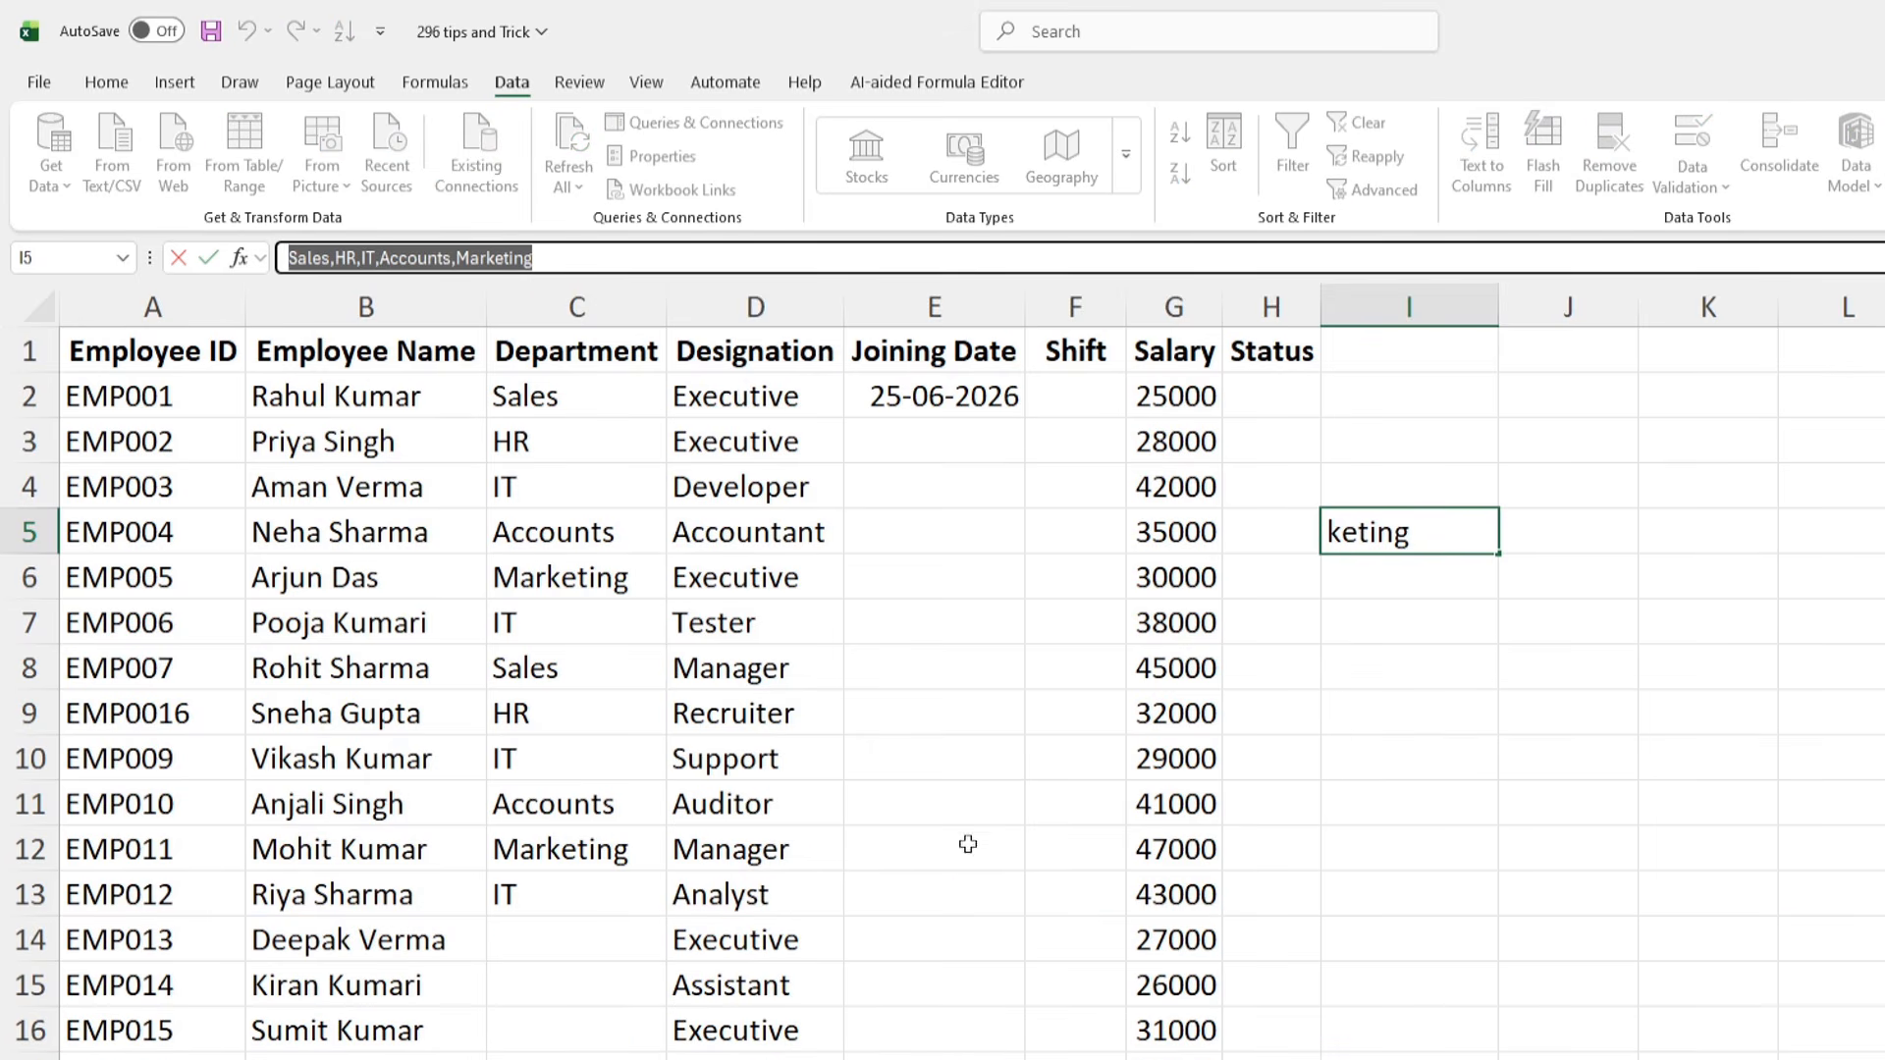
key("Escape")
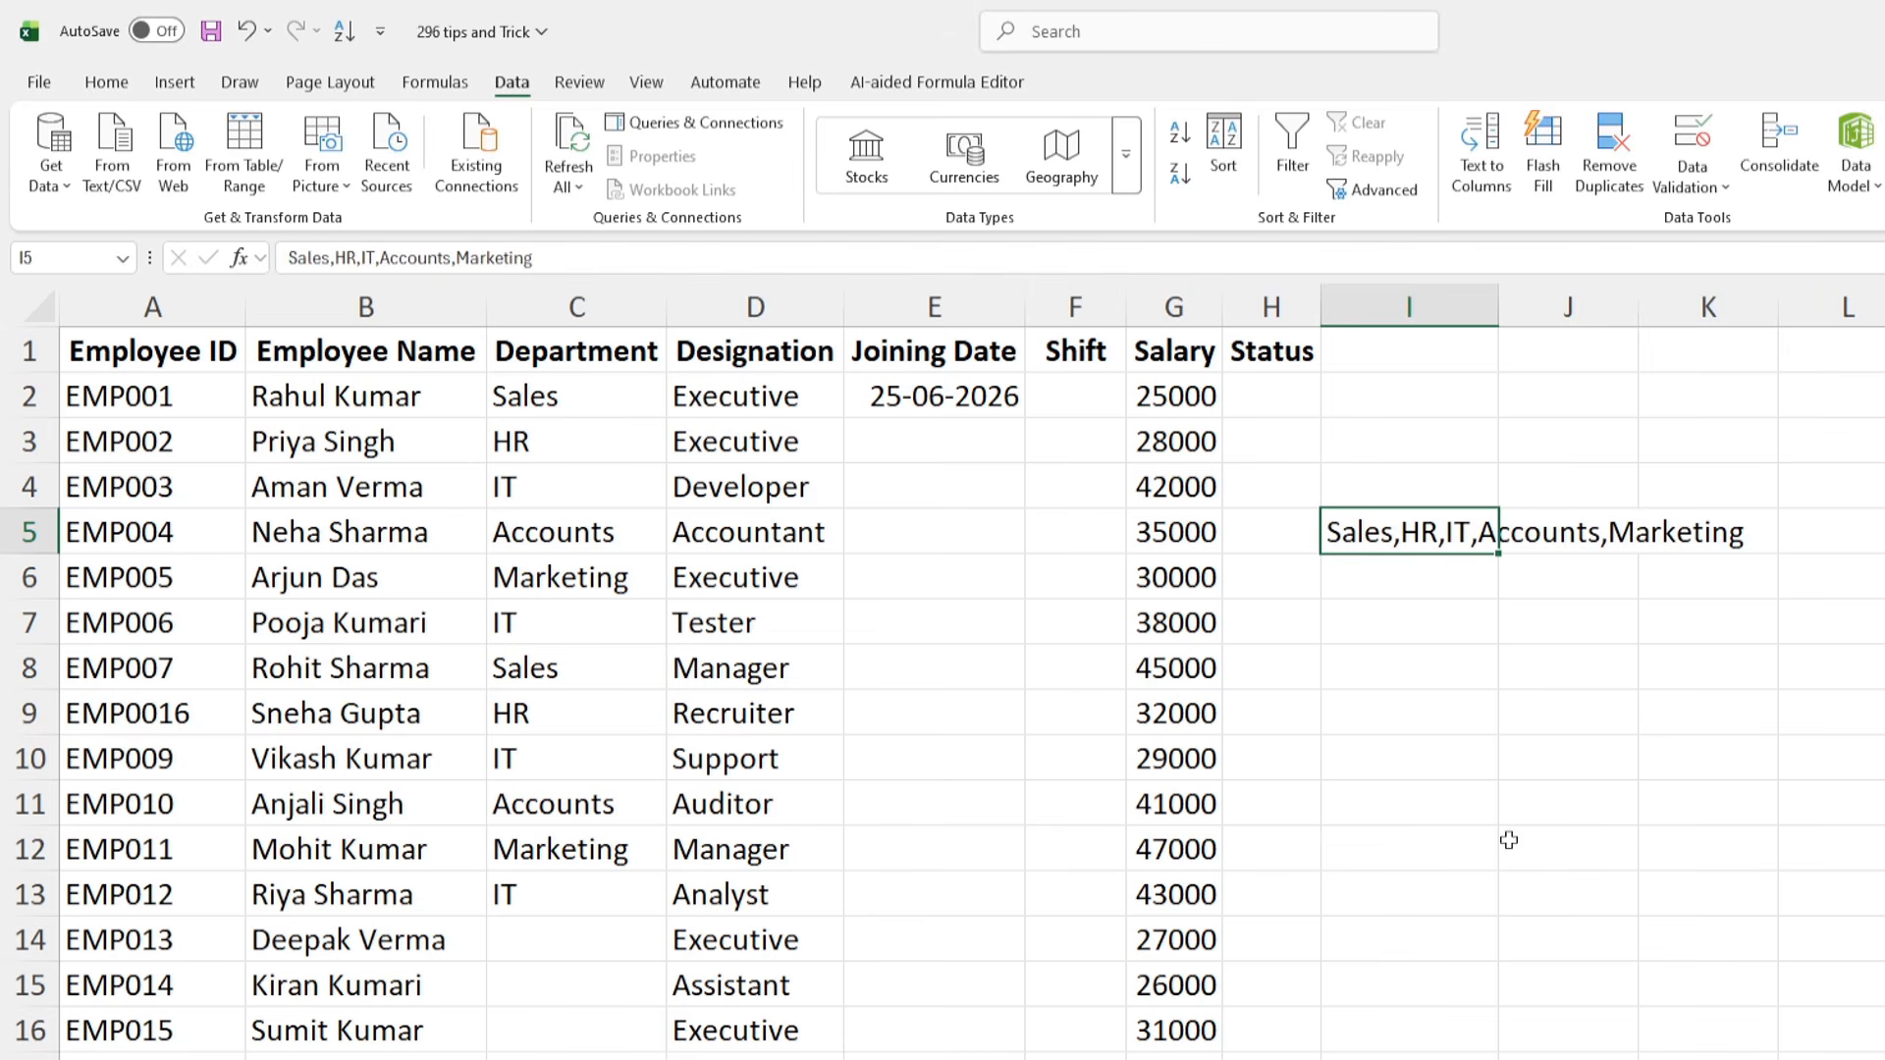
left_click_drag(602, 392, 596, 1025)
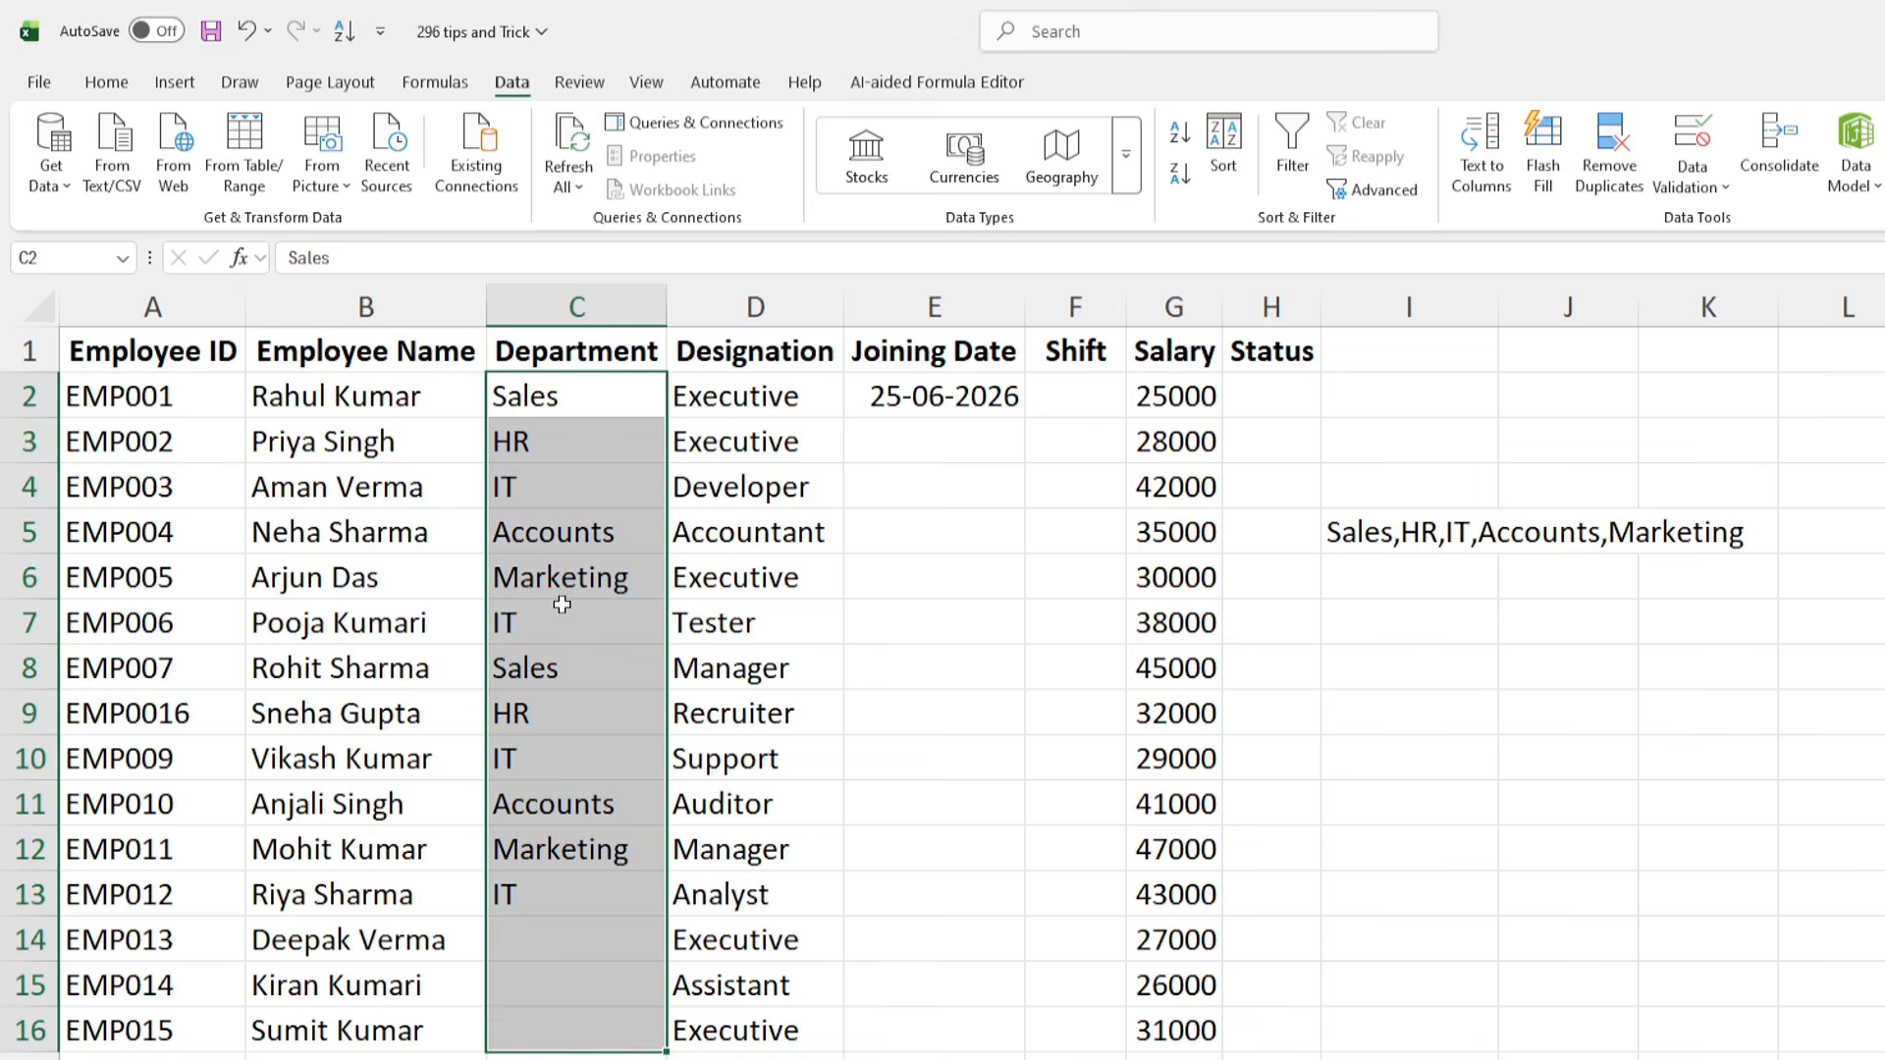
- Give C2:C16 a List validation using the pasted five-department list as source
left_click(1691, 142)
left_click(1230, 558)
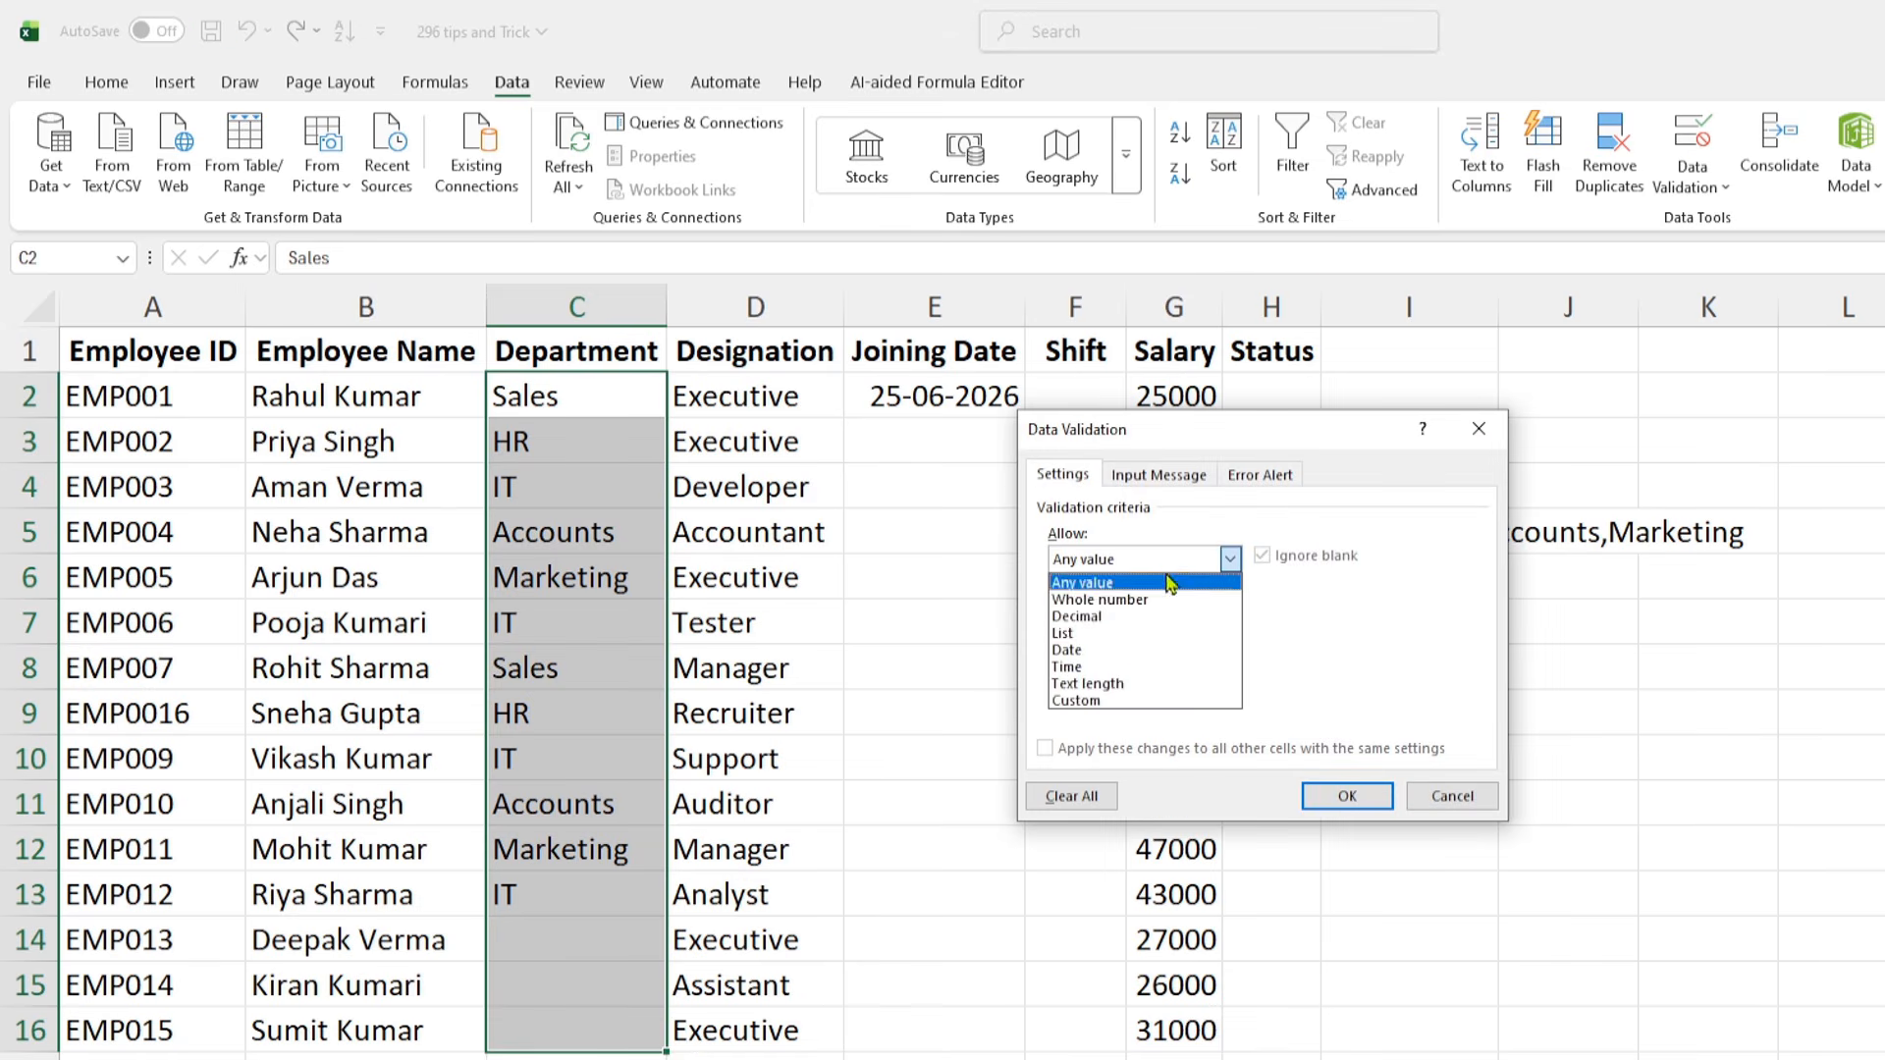
left_click(1110, 642)
left_click(1088, 664)
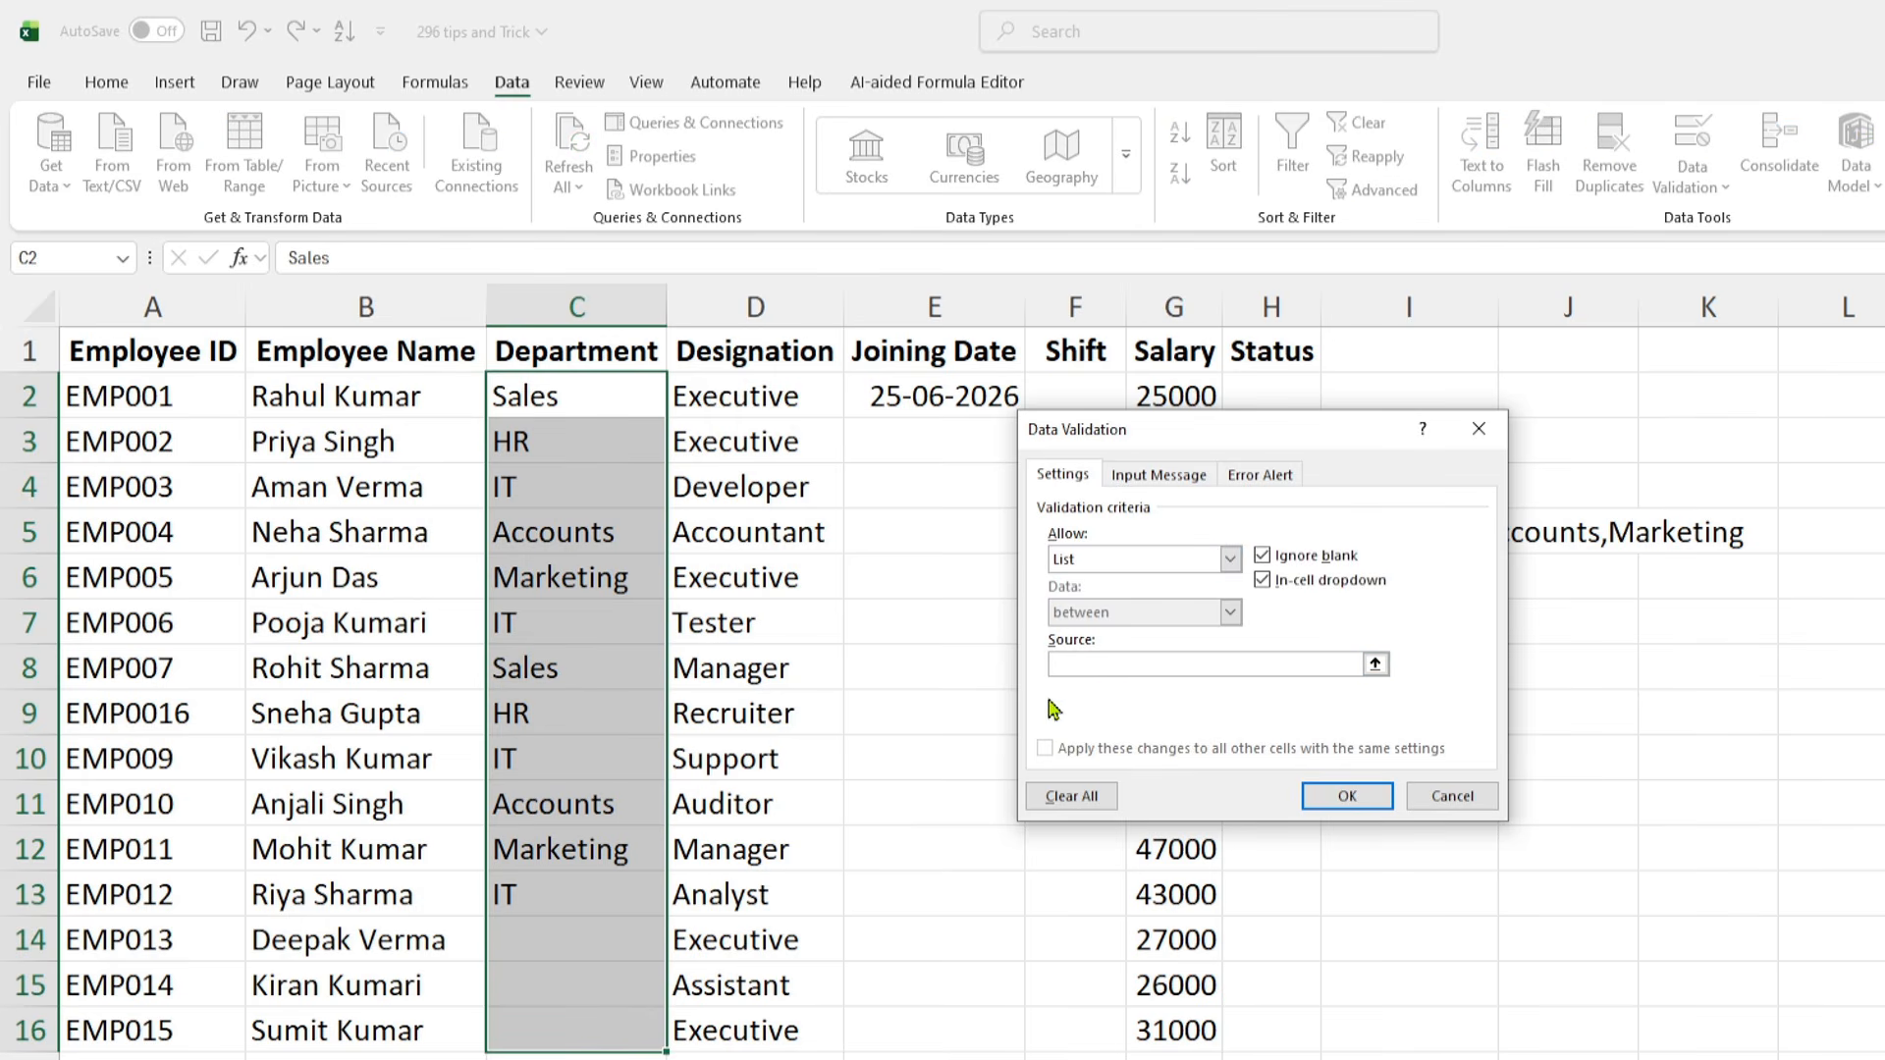
key("ctrl+v")
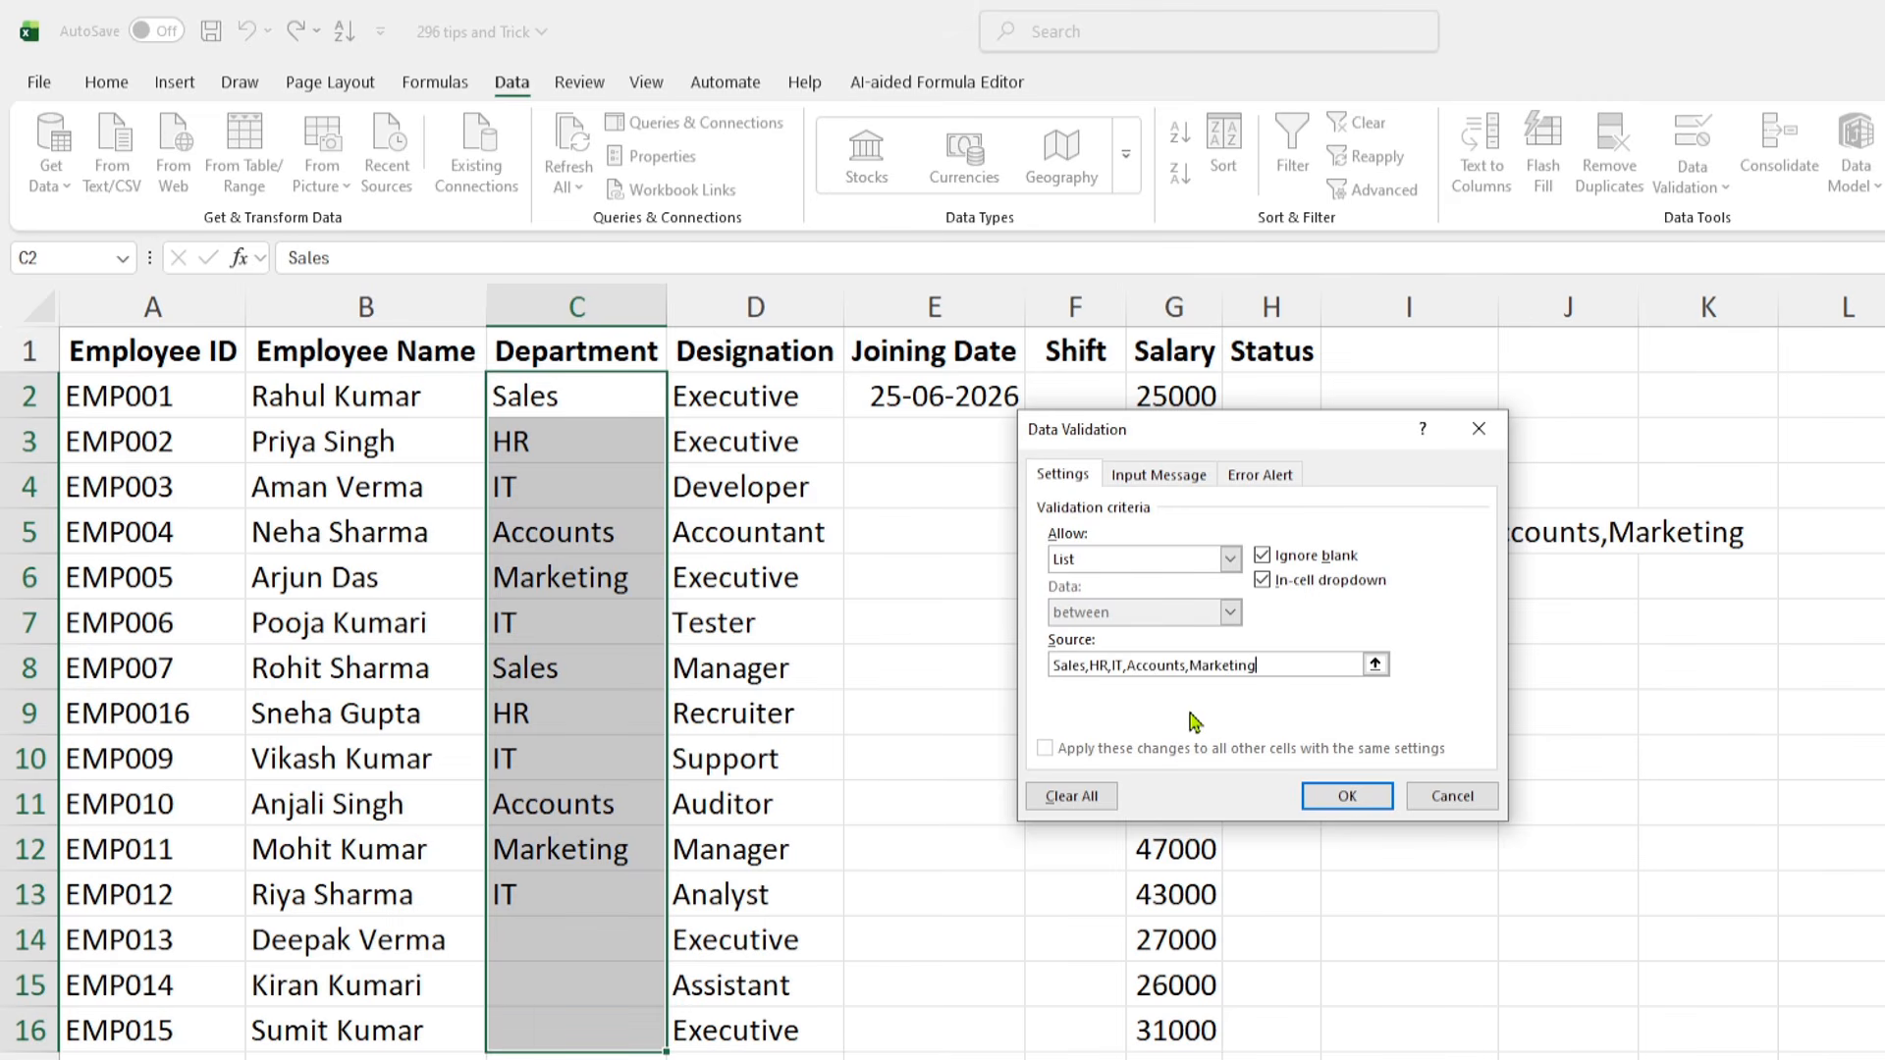
left_click(1347, 797)
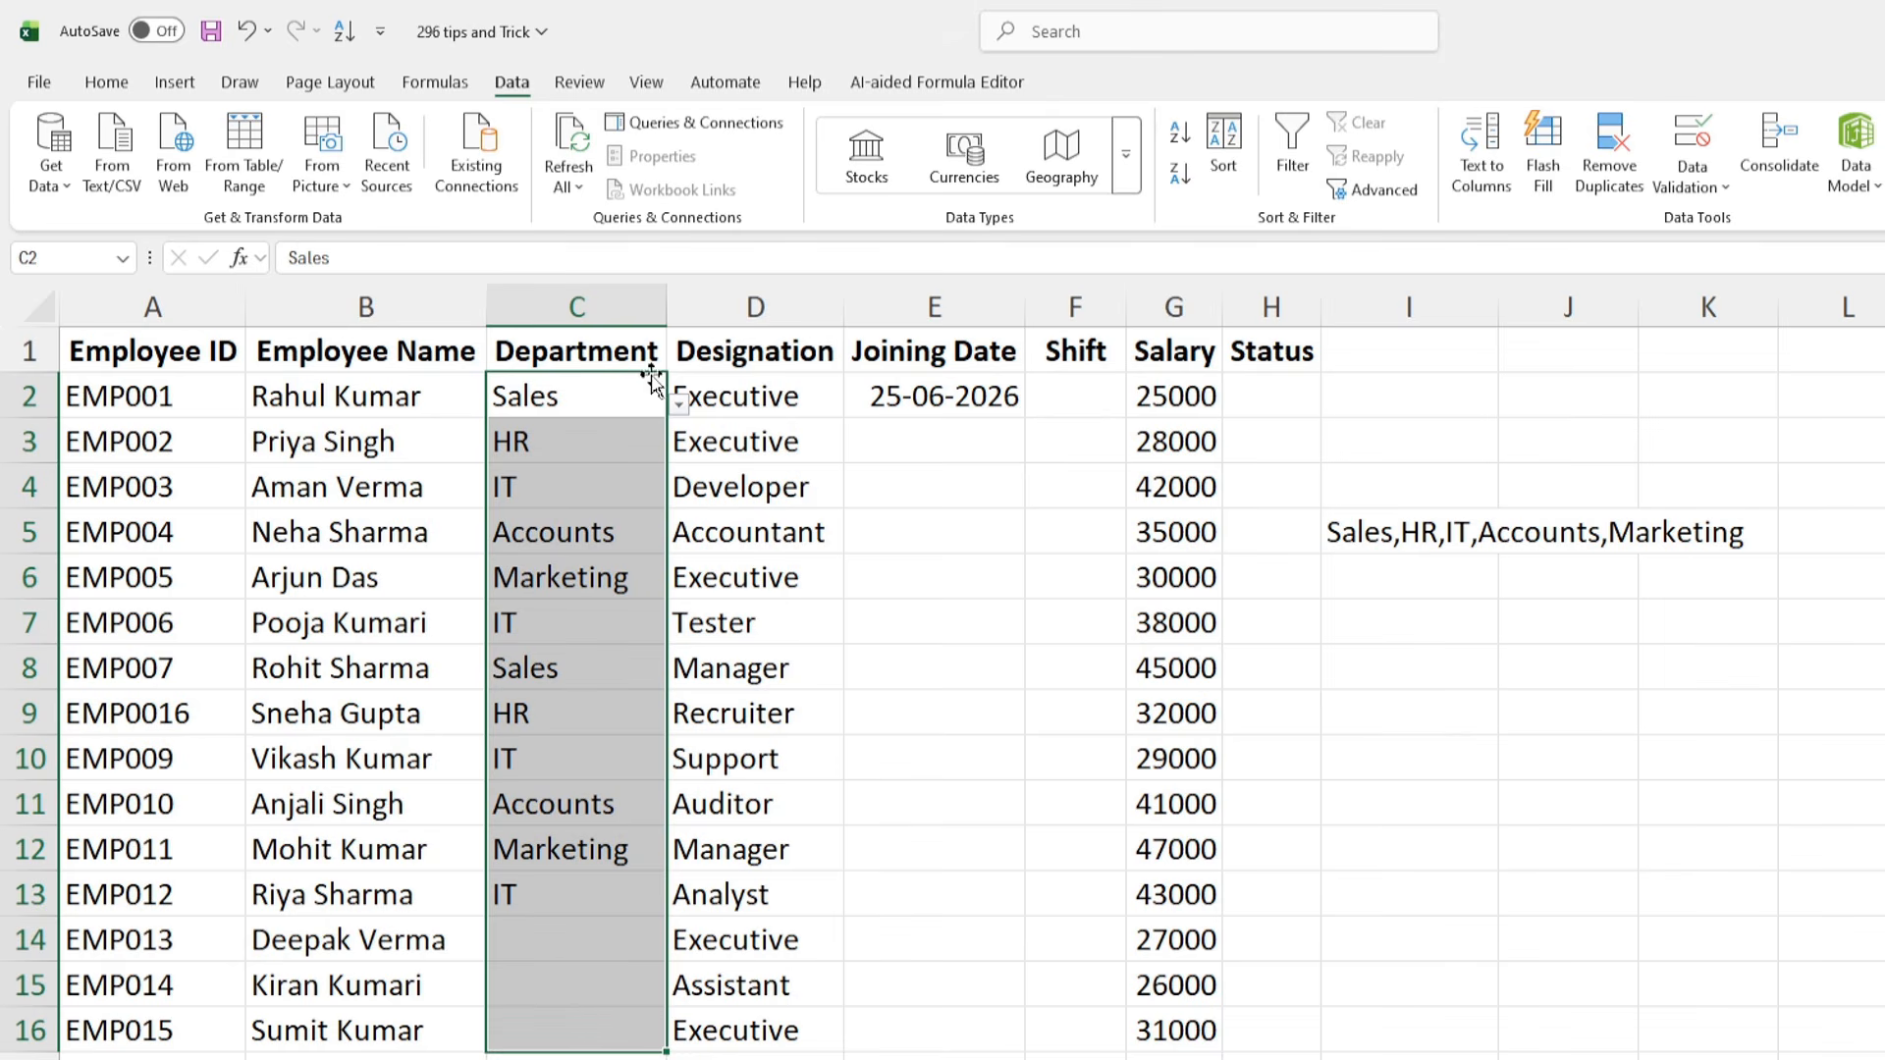
- Set C2 and C6 to HR from their dropdowns
left_click(678, 404)
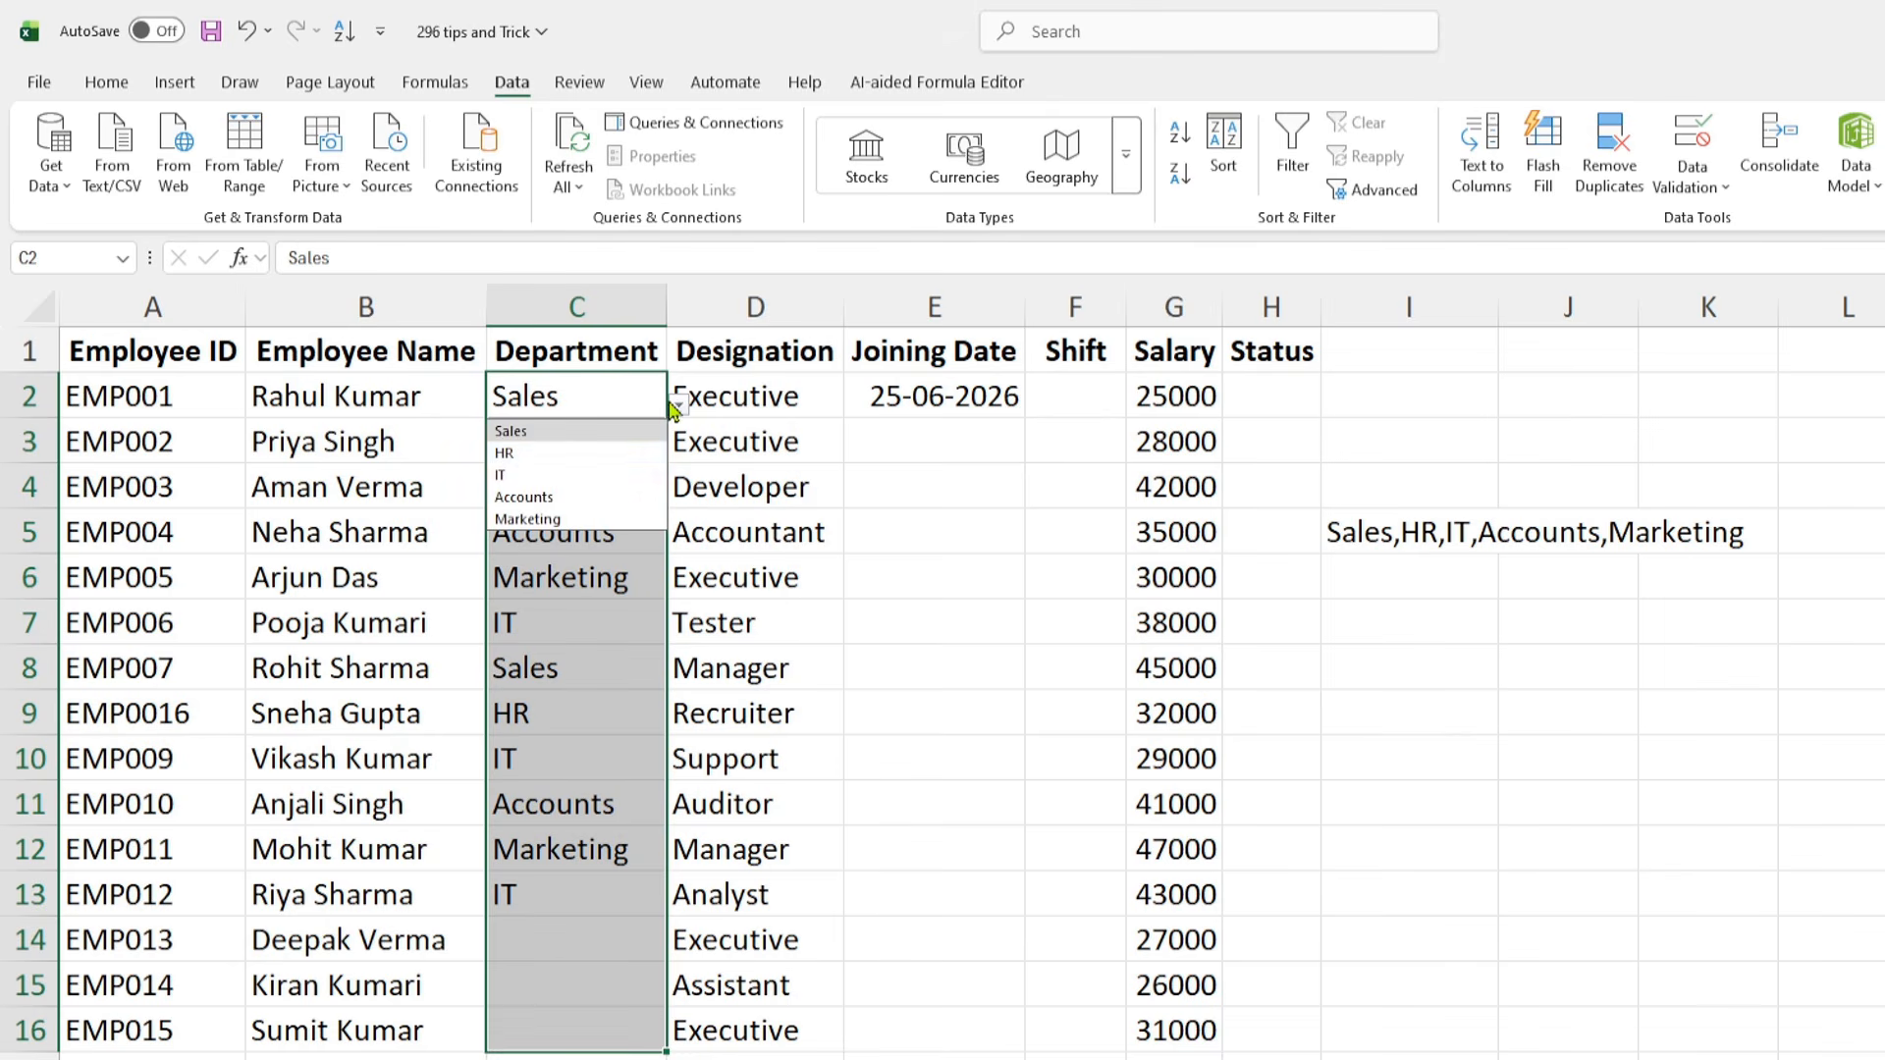
left_click(522, 454)
left_click(594, 587)
left_click(679, 587)
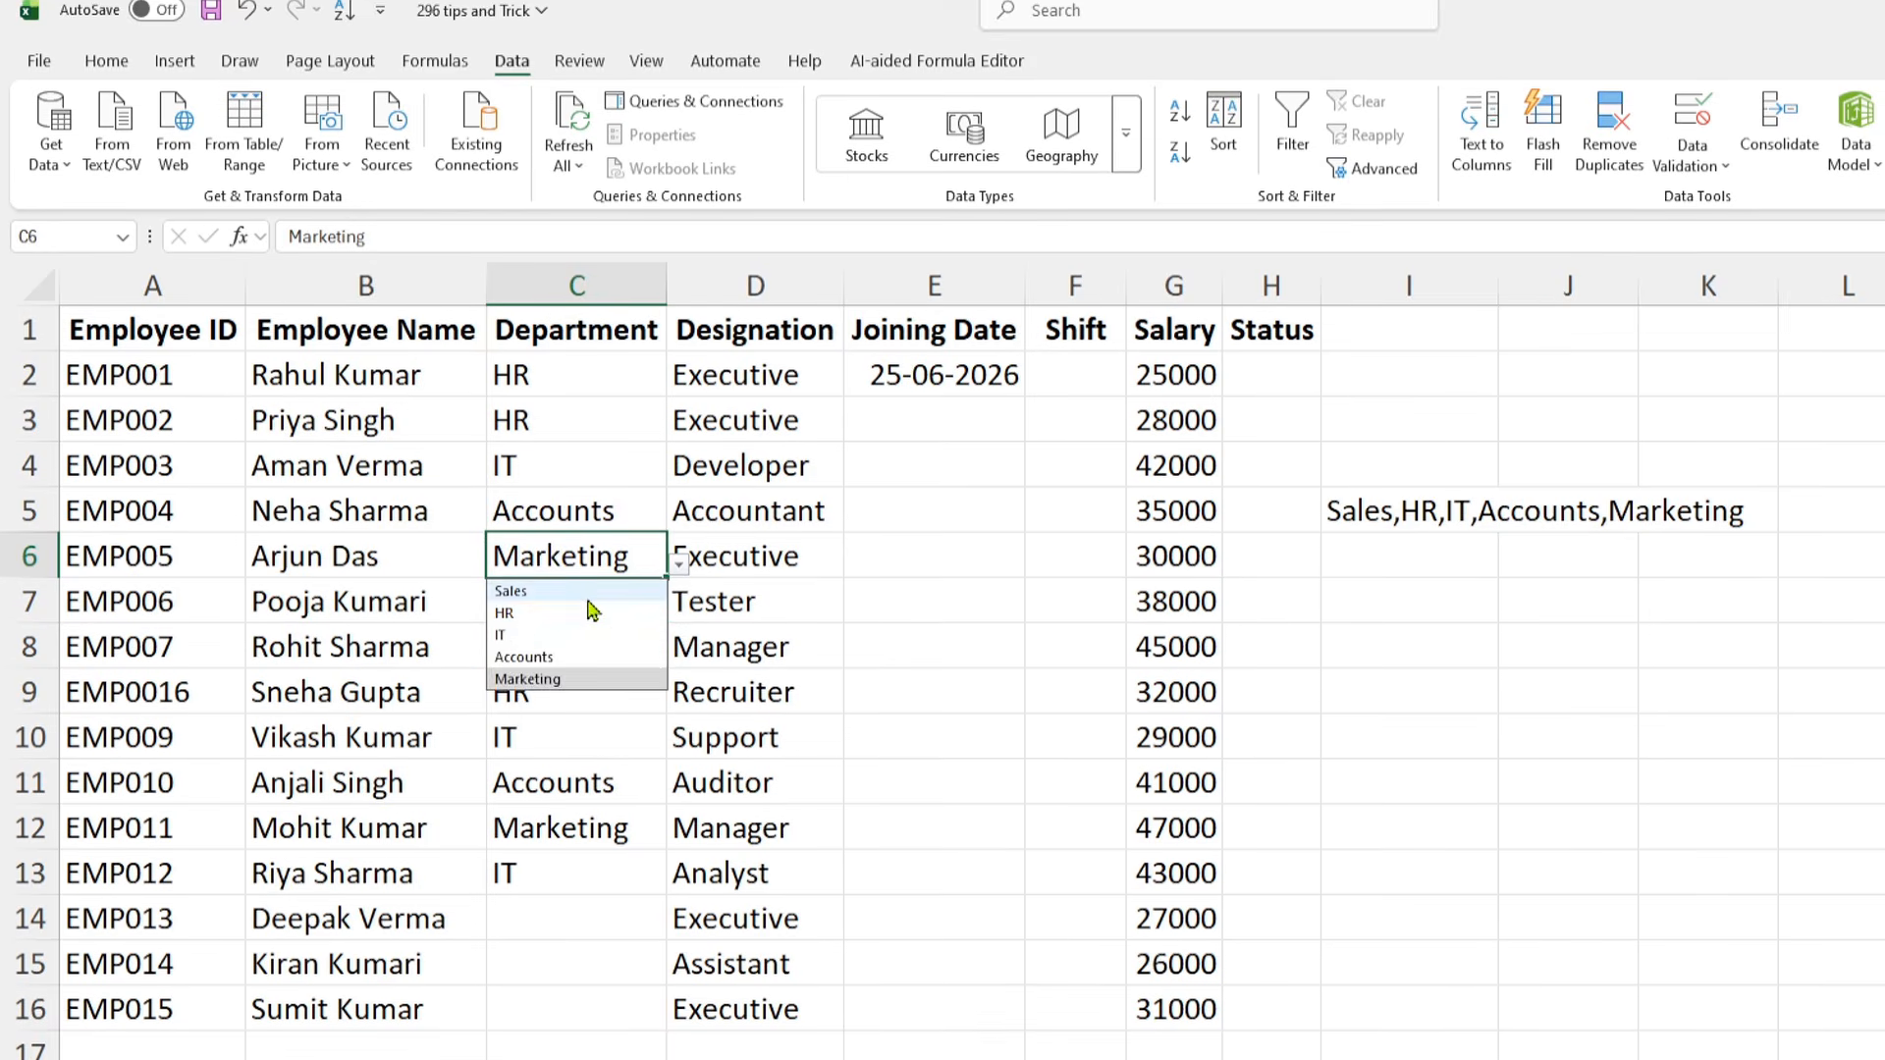
left_click(520, 633)
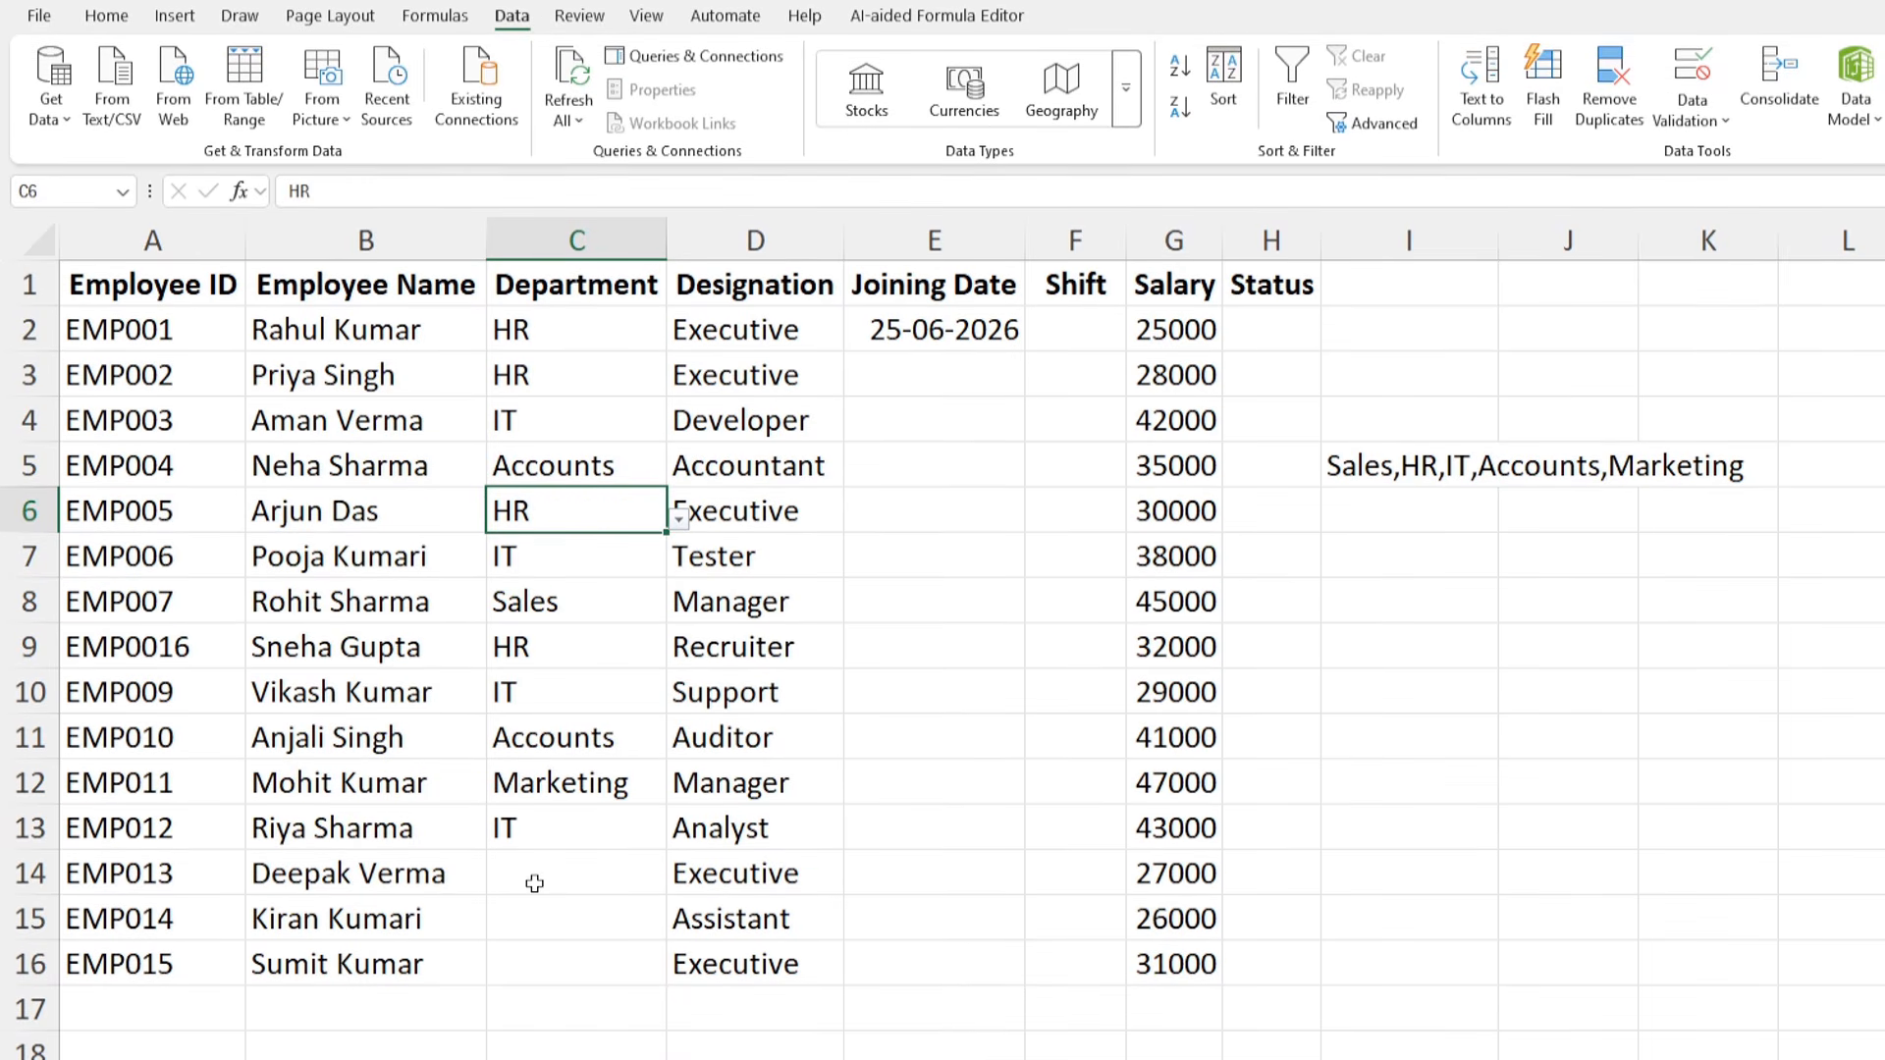
- Set C14 and C15 to Accounts and C16 to Marketing from their dropdowns
left_click(538, 884)
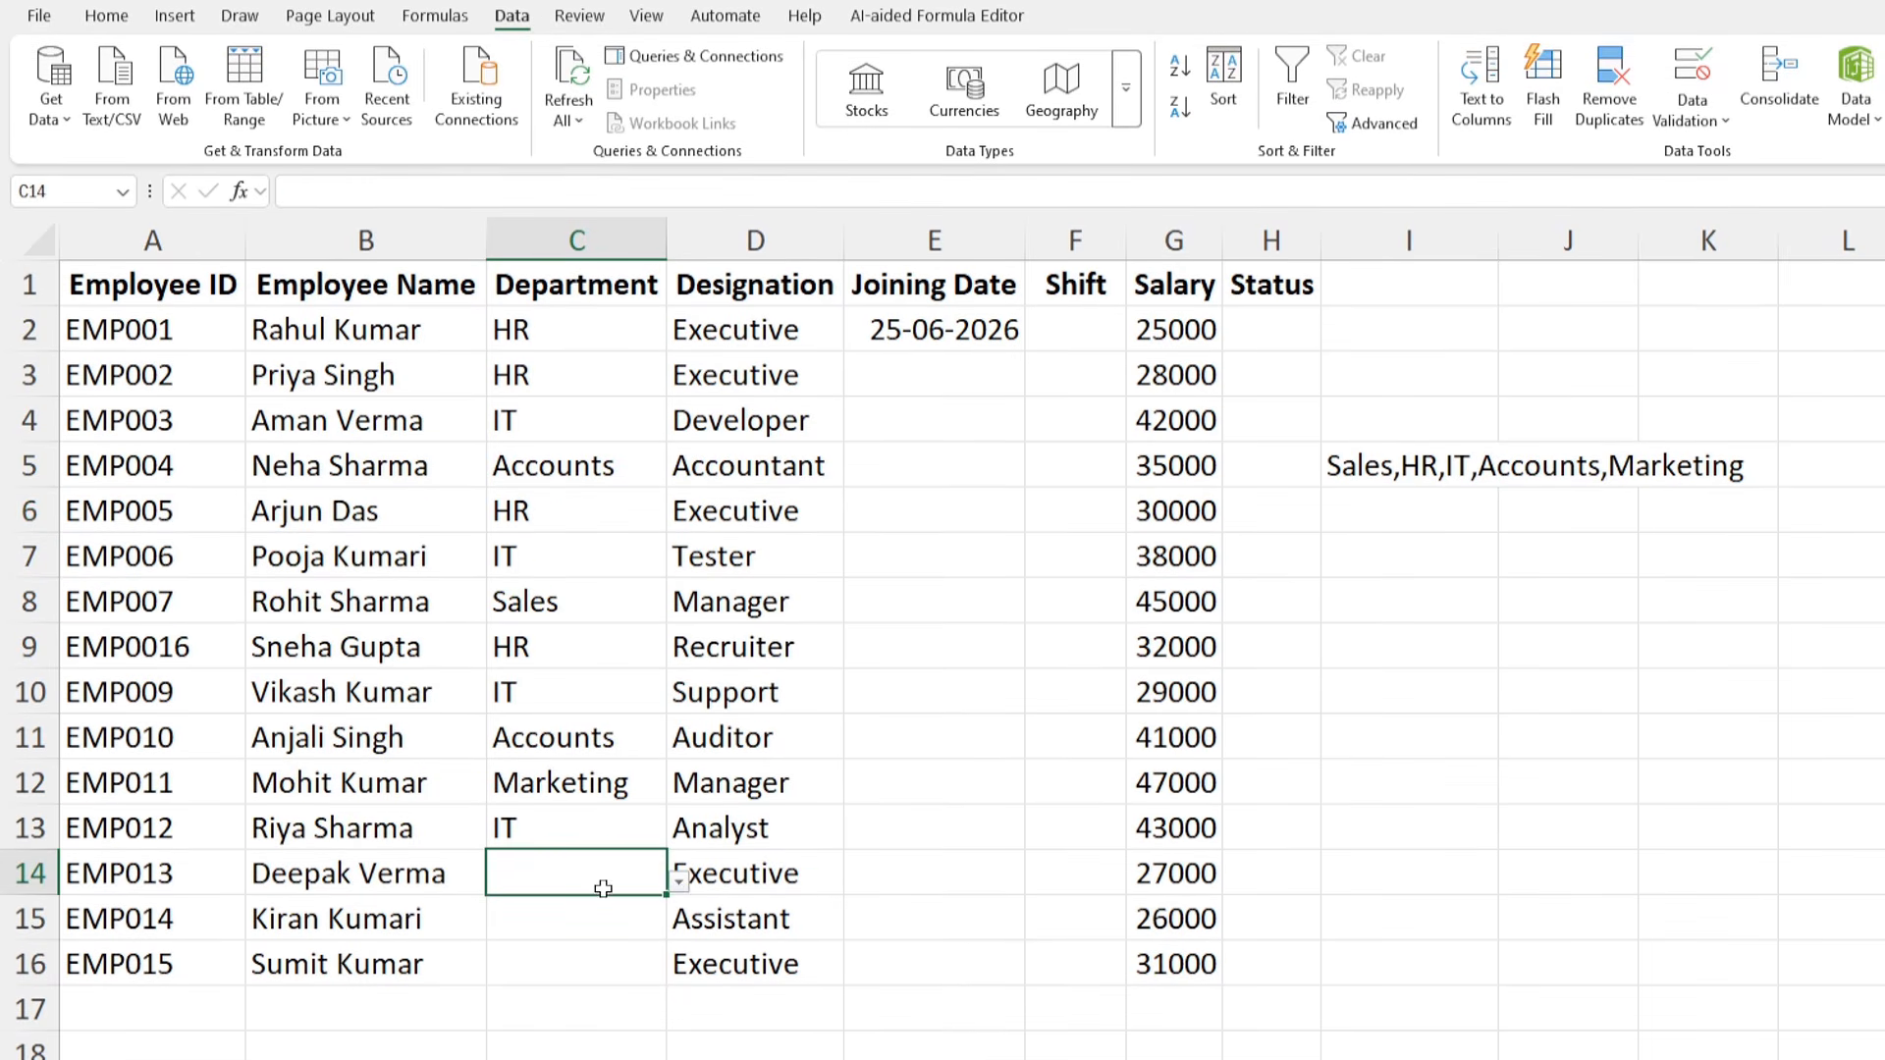
left_click(680, 883)
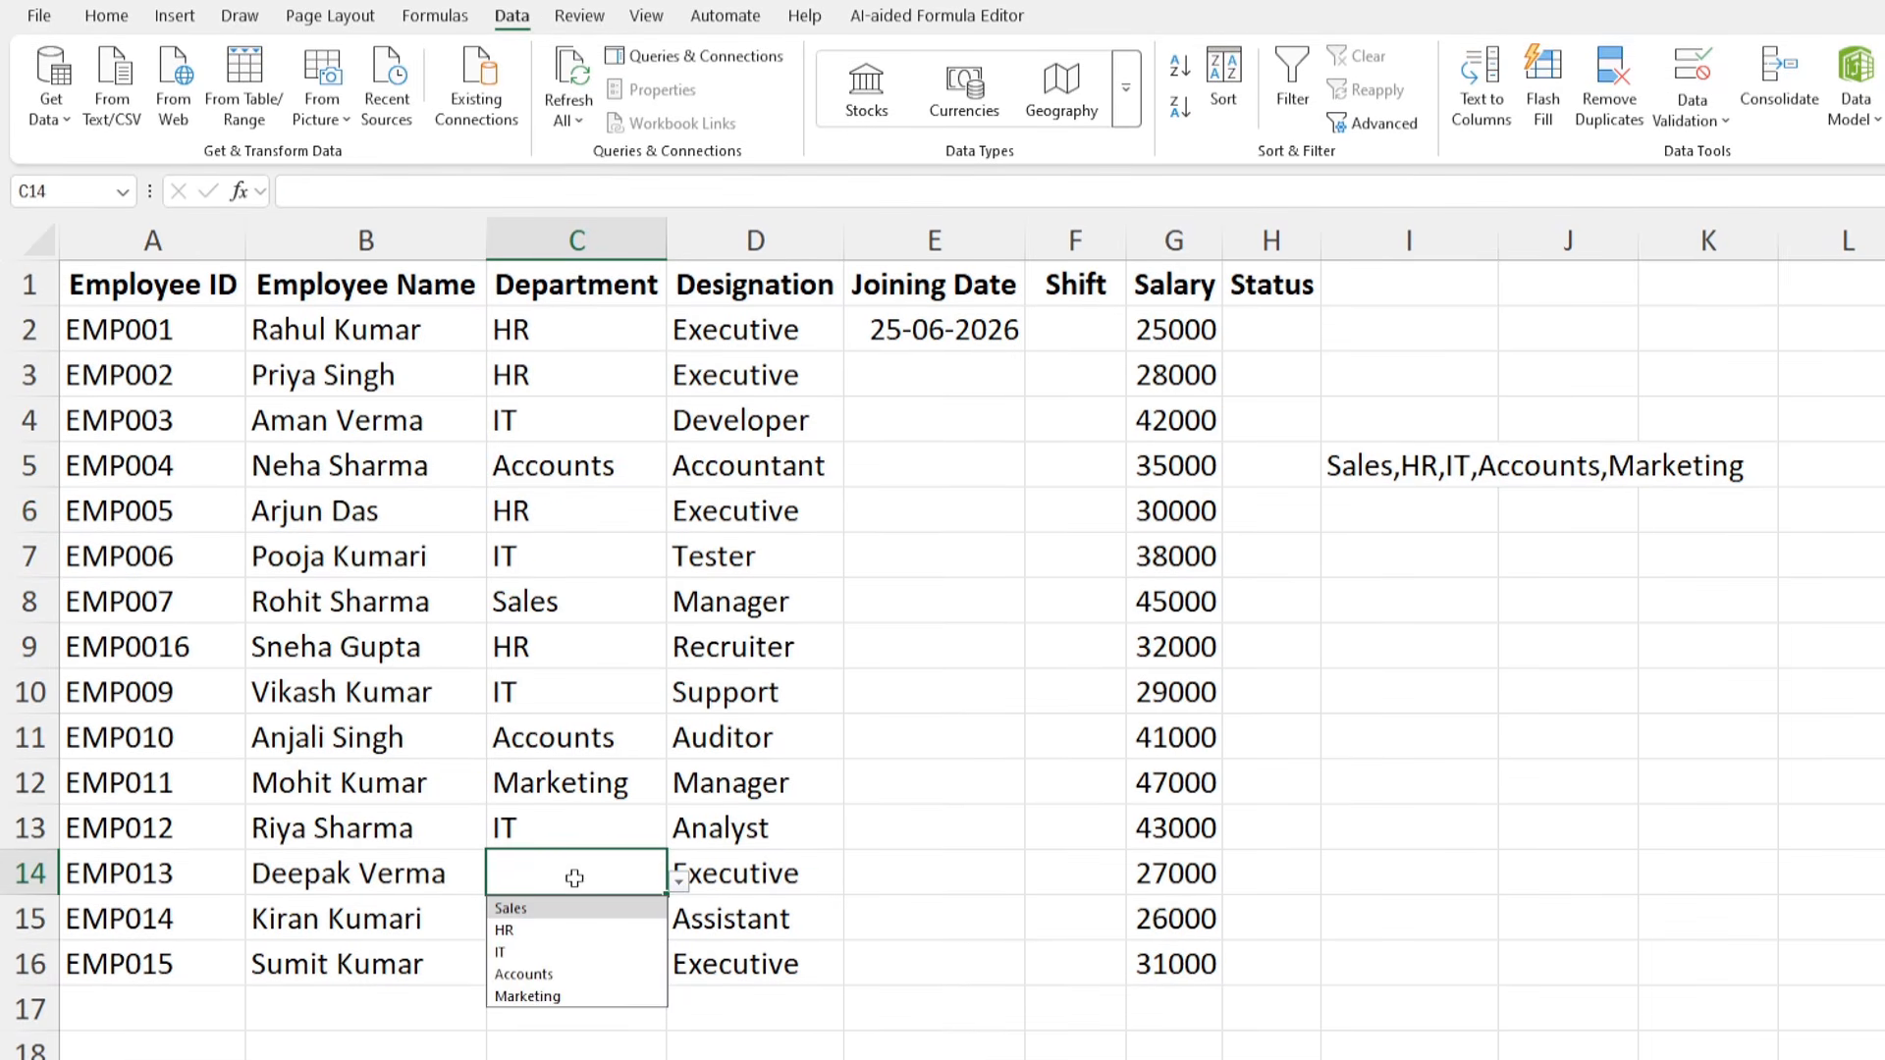
left_click(521, 972)
left_click(543, 928)
left_click(679, 926)
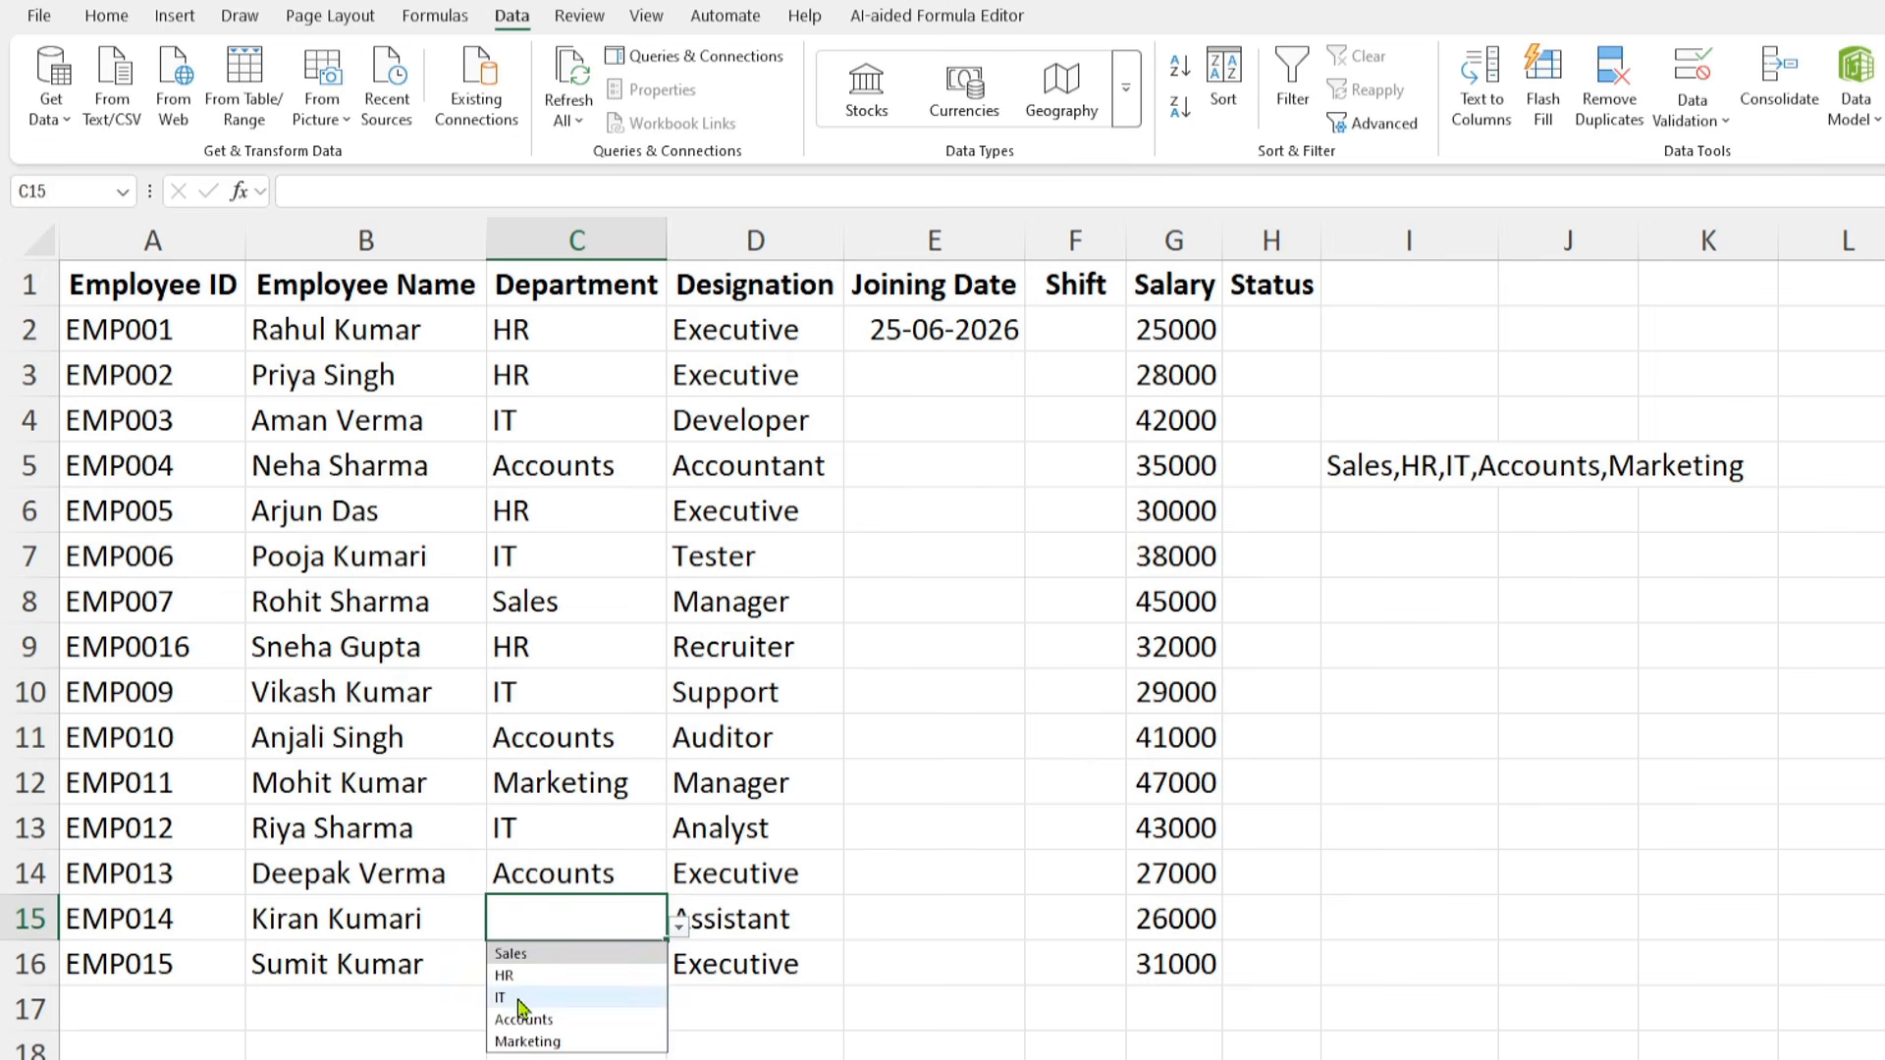
left_click(516, 1019)
left_click(558, 960)
left_click(678, 971)
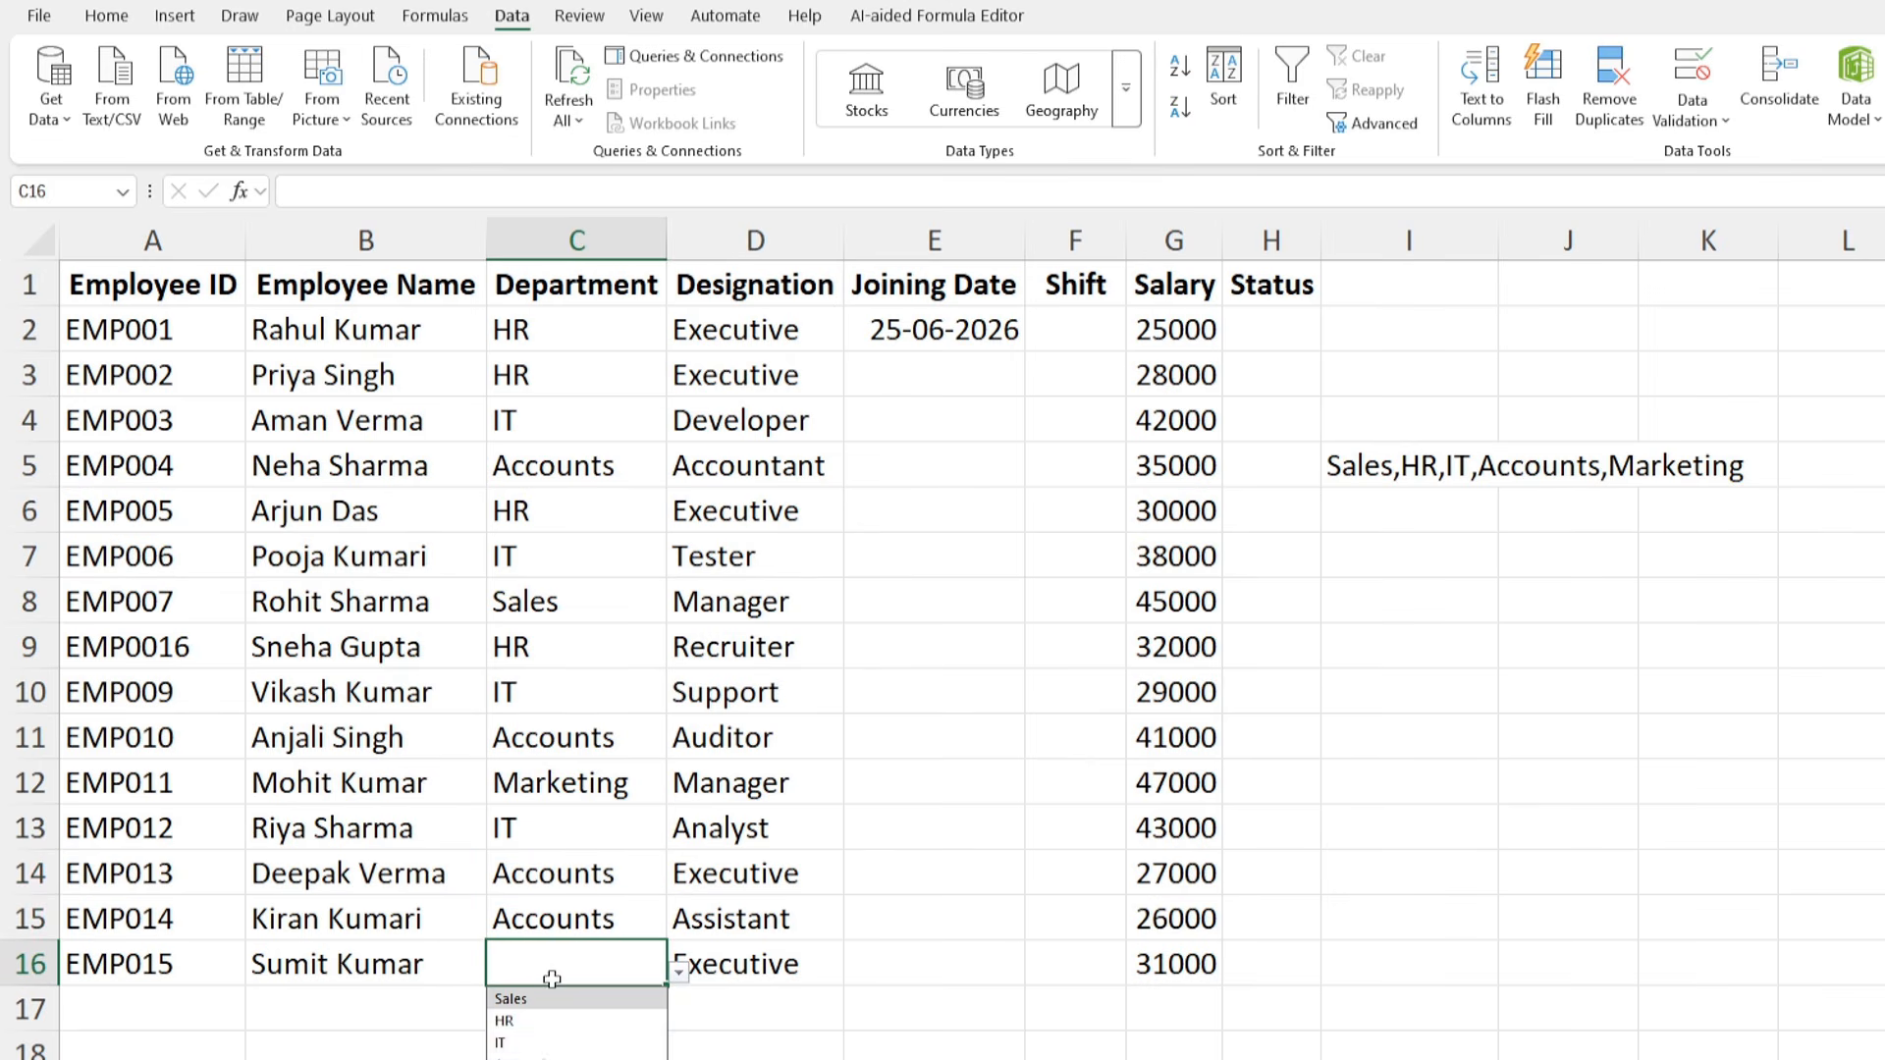
left_click(518, 1057)
left_click(904, 781)
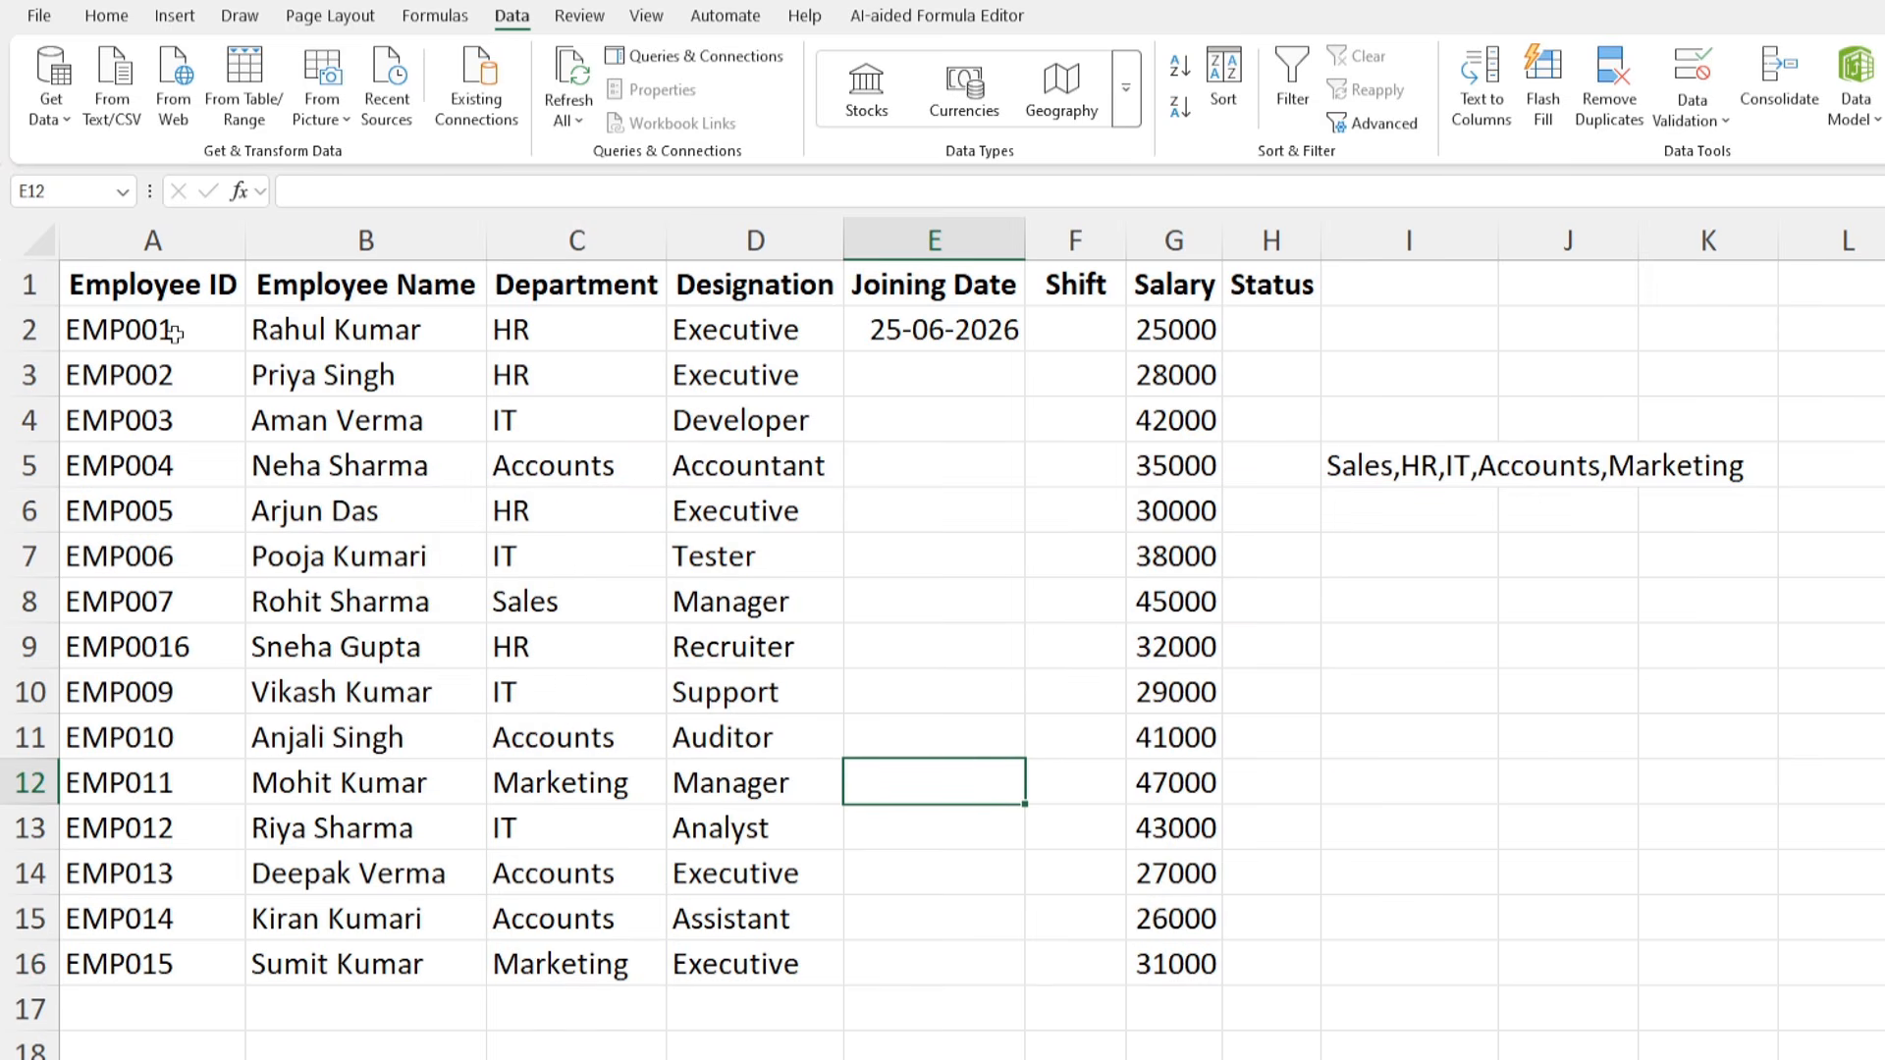
- Apply a Duplicate Values rule with Light Red Fill and Dark Red Text to A2:A18
left_click_drag(167, 329, 103, 964)
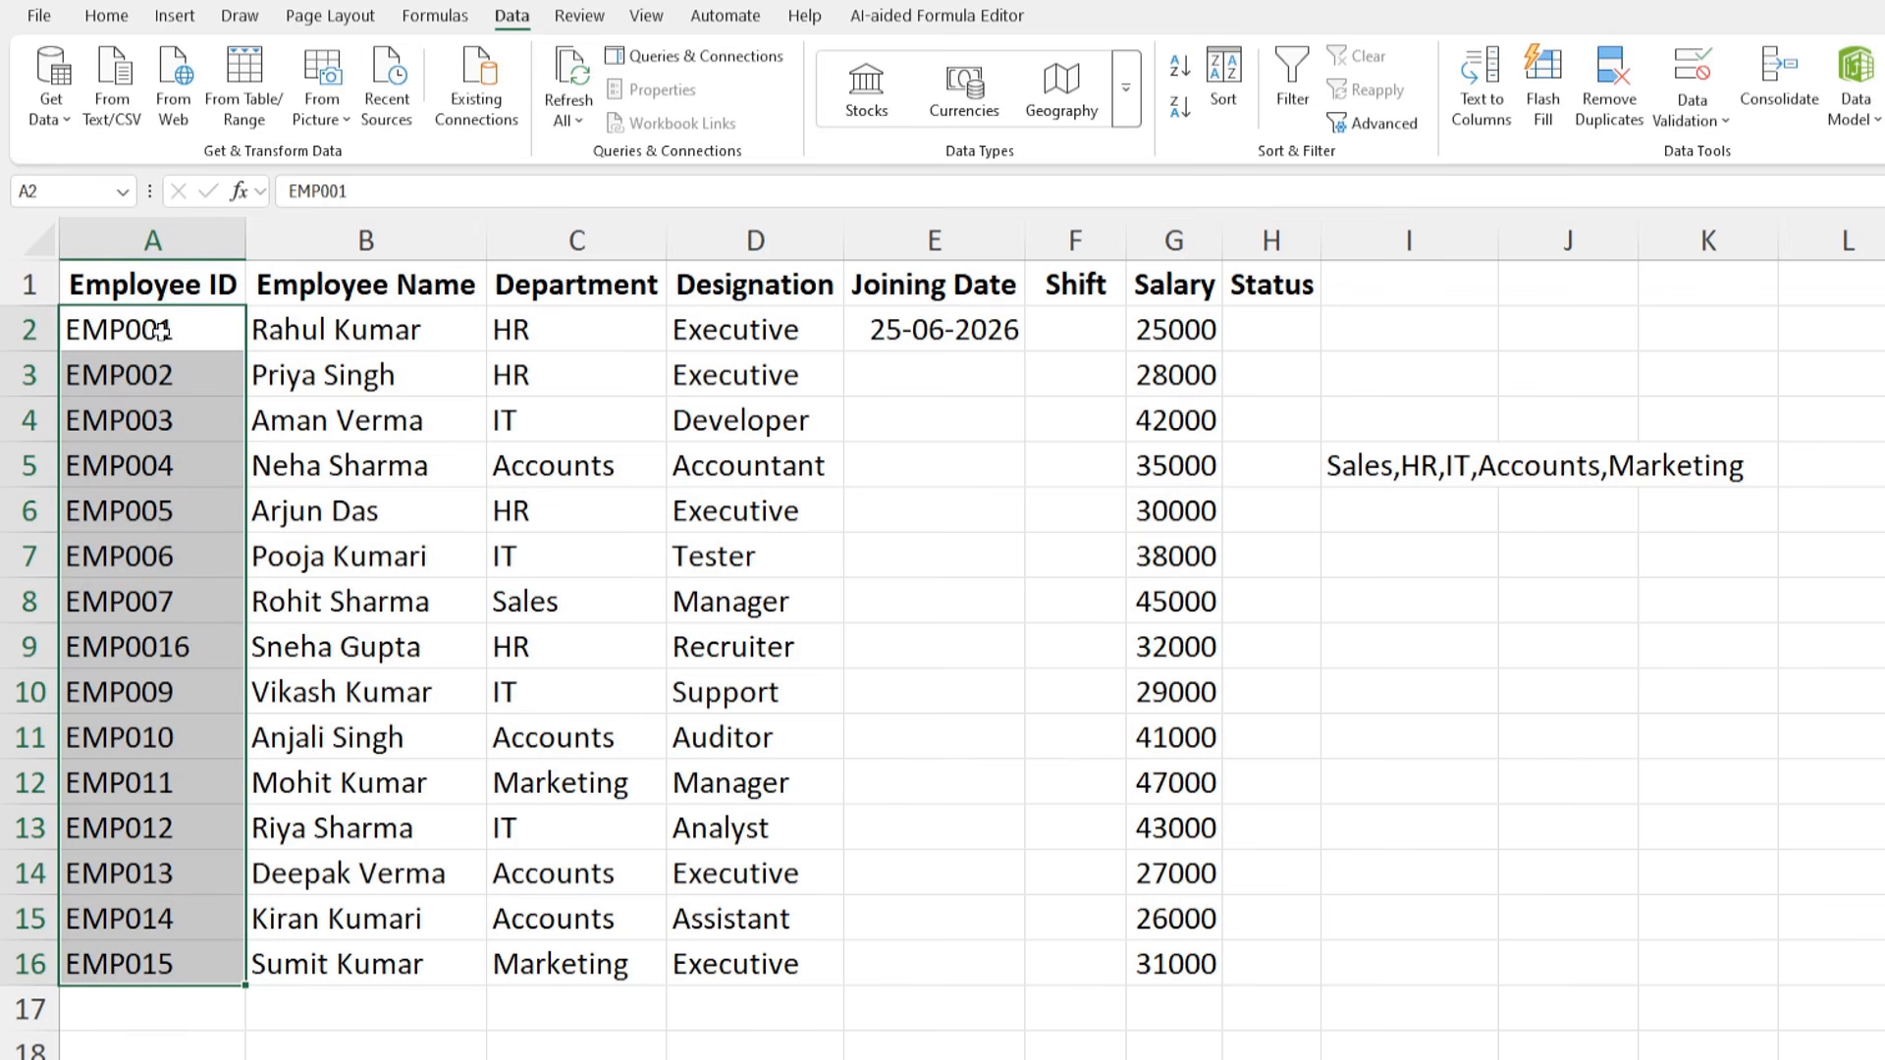
left_click_drag(160, 331, 128, 1039)
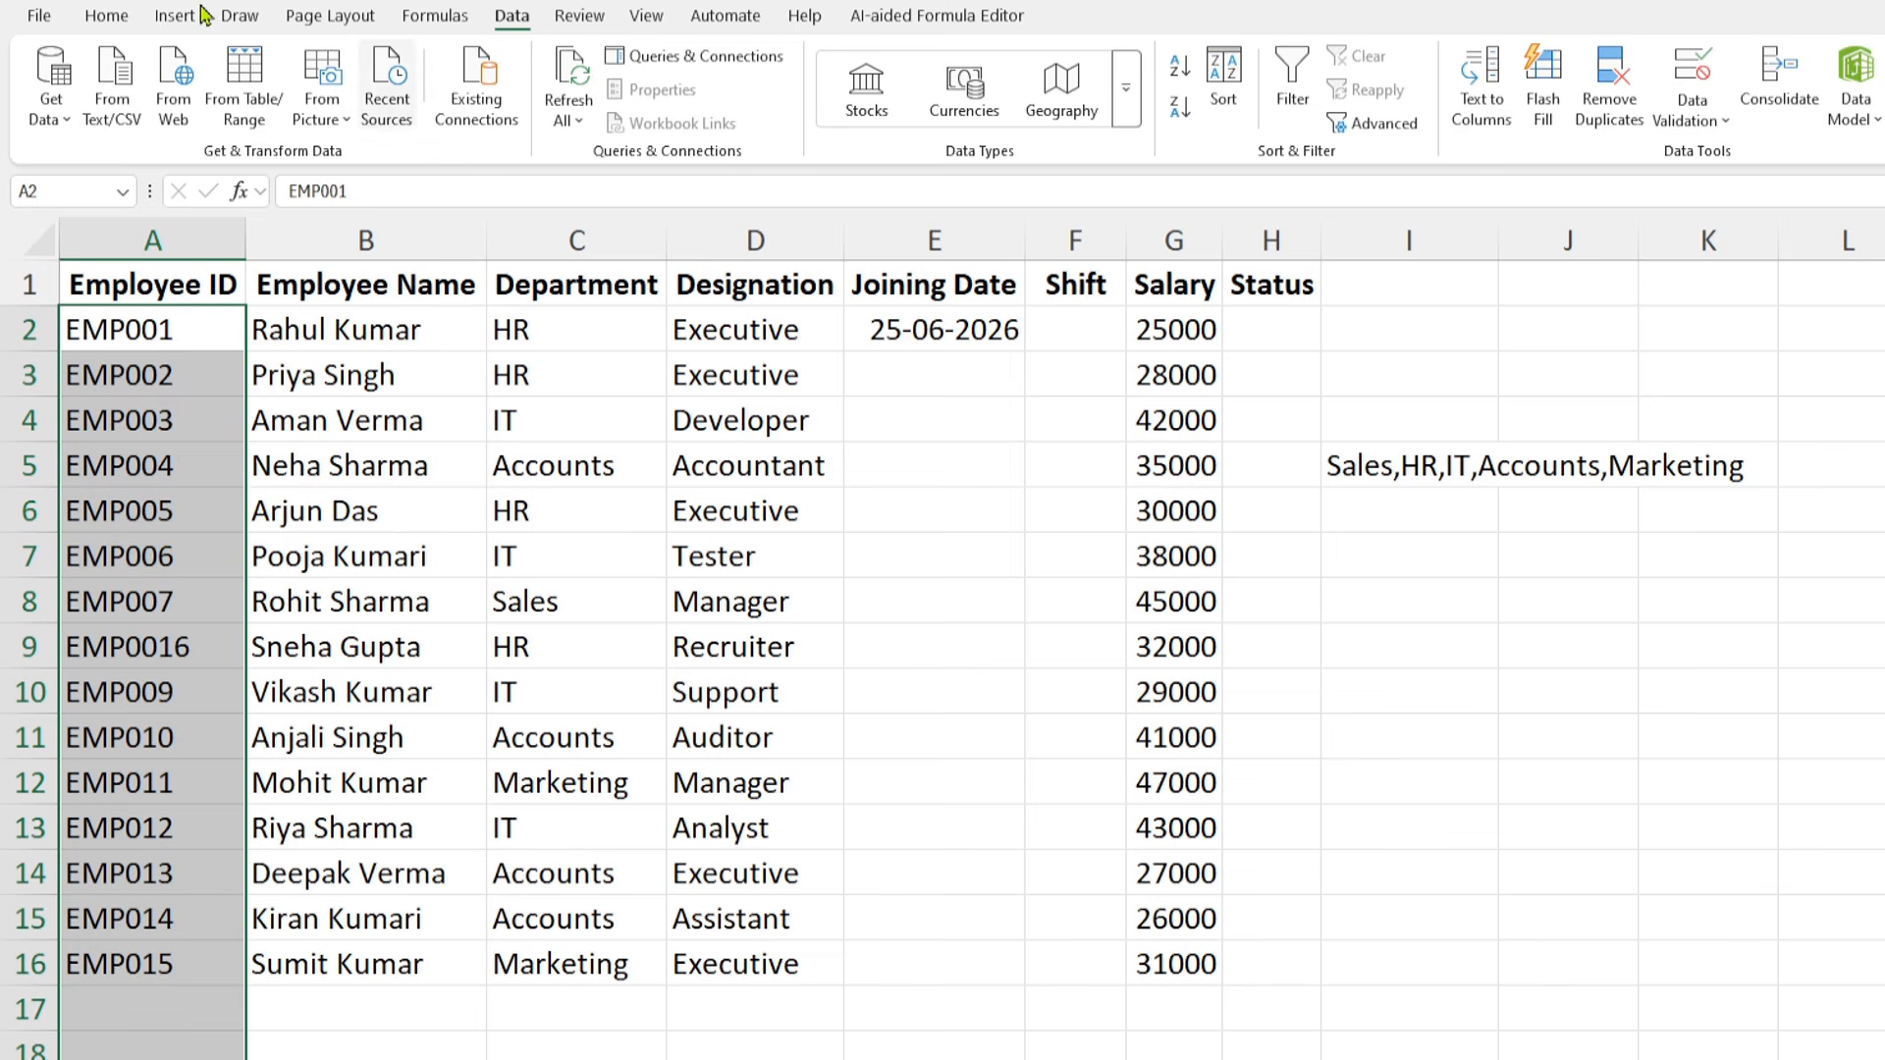
left_click(116, 20)
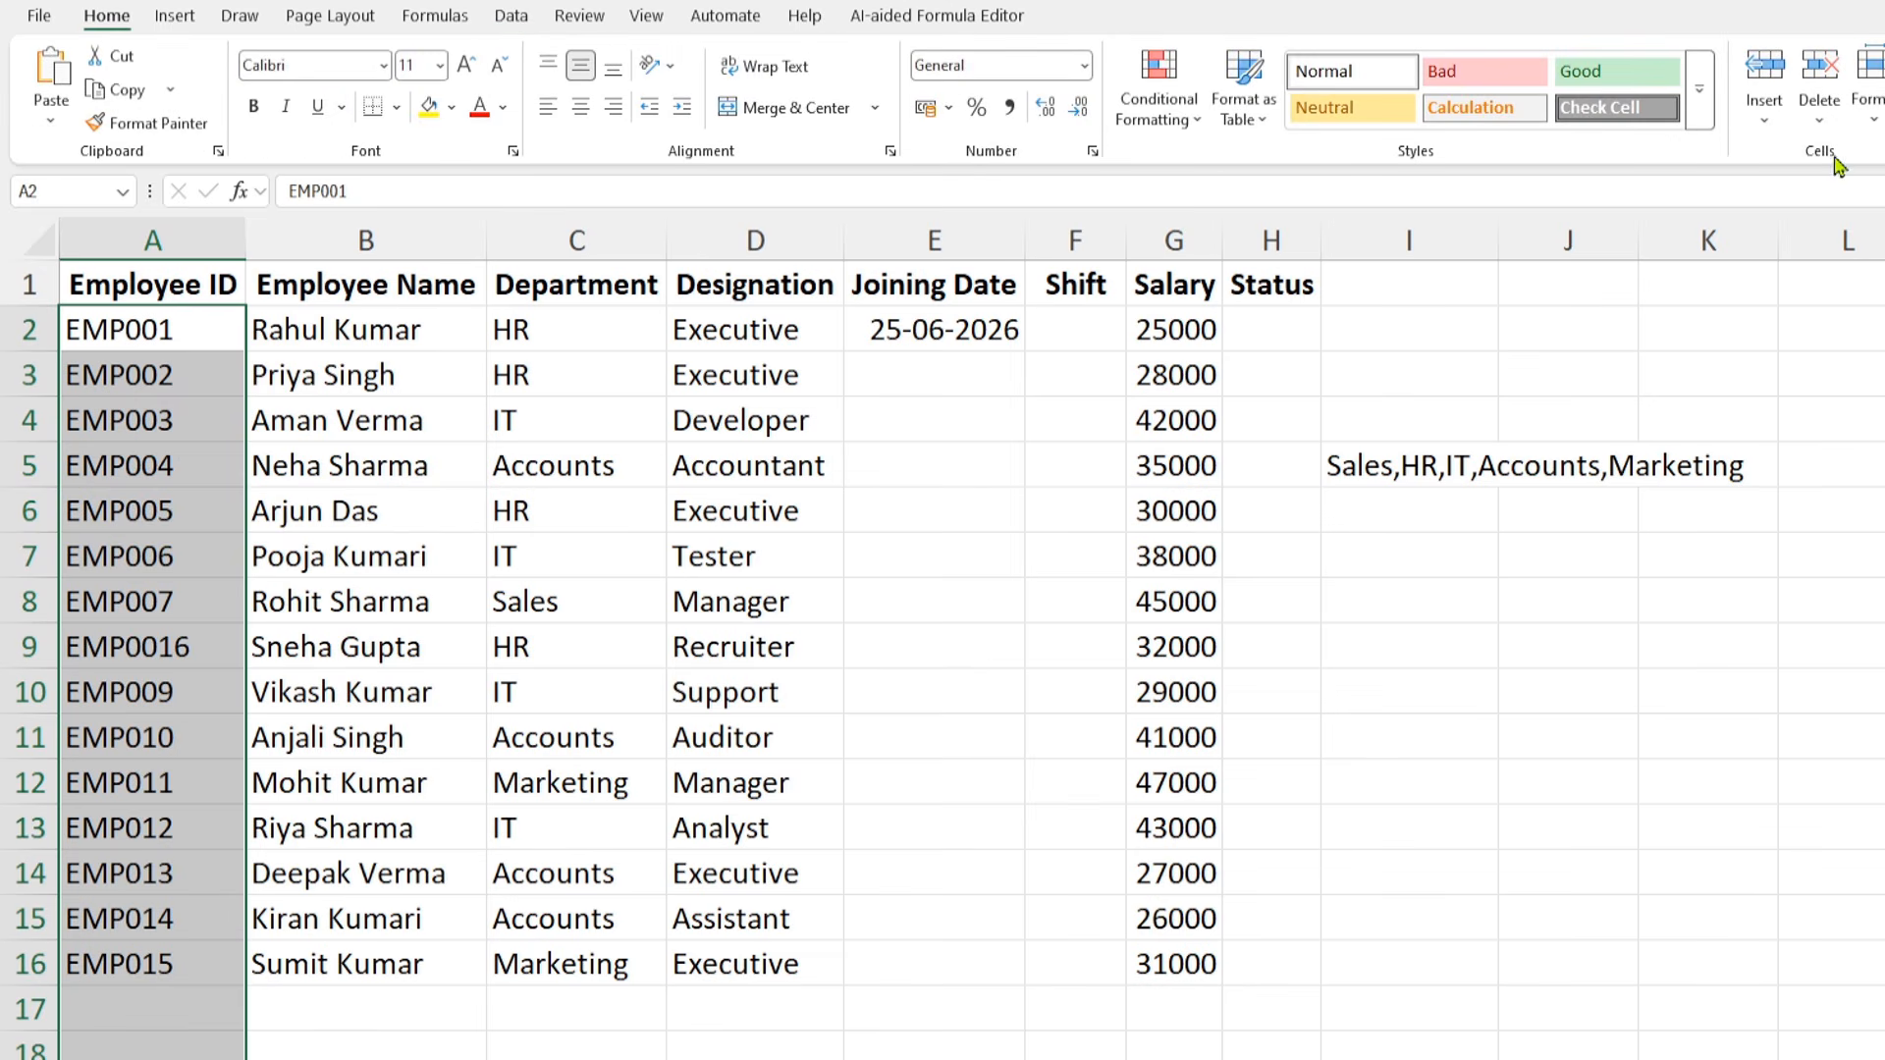
left_click(1183, 126)
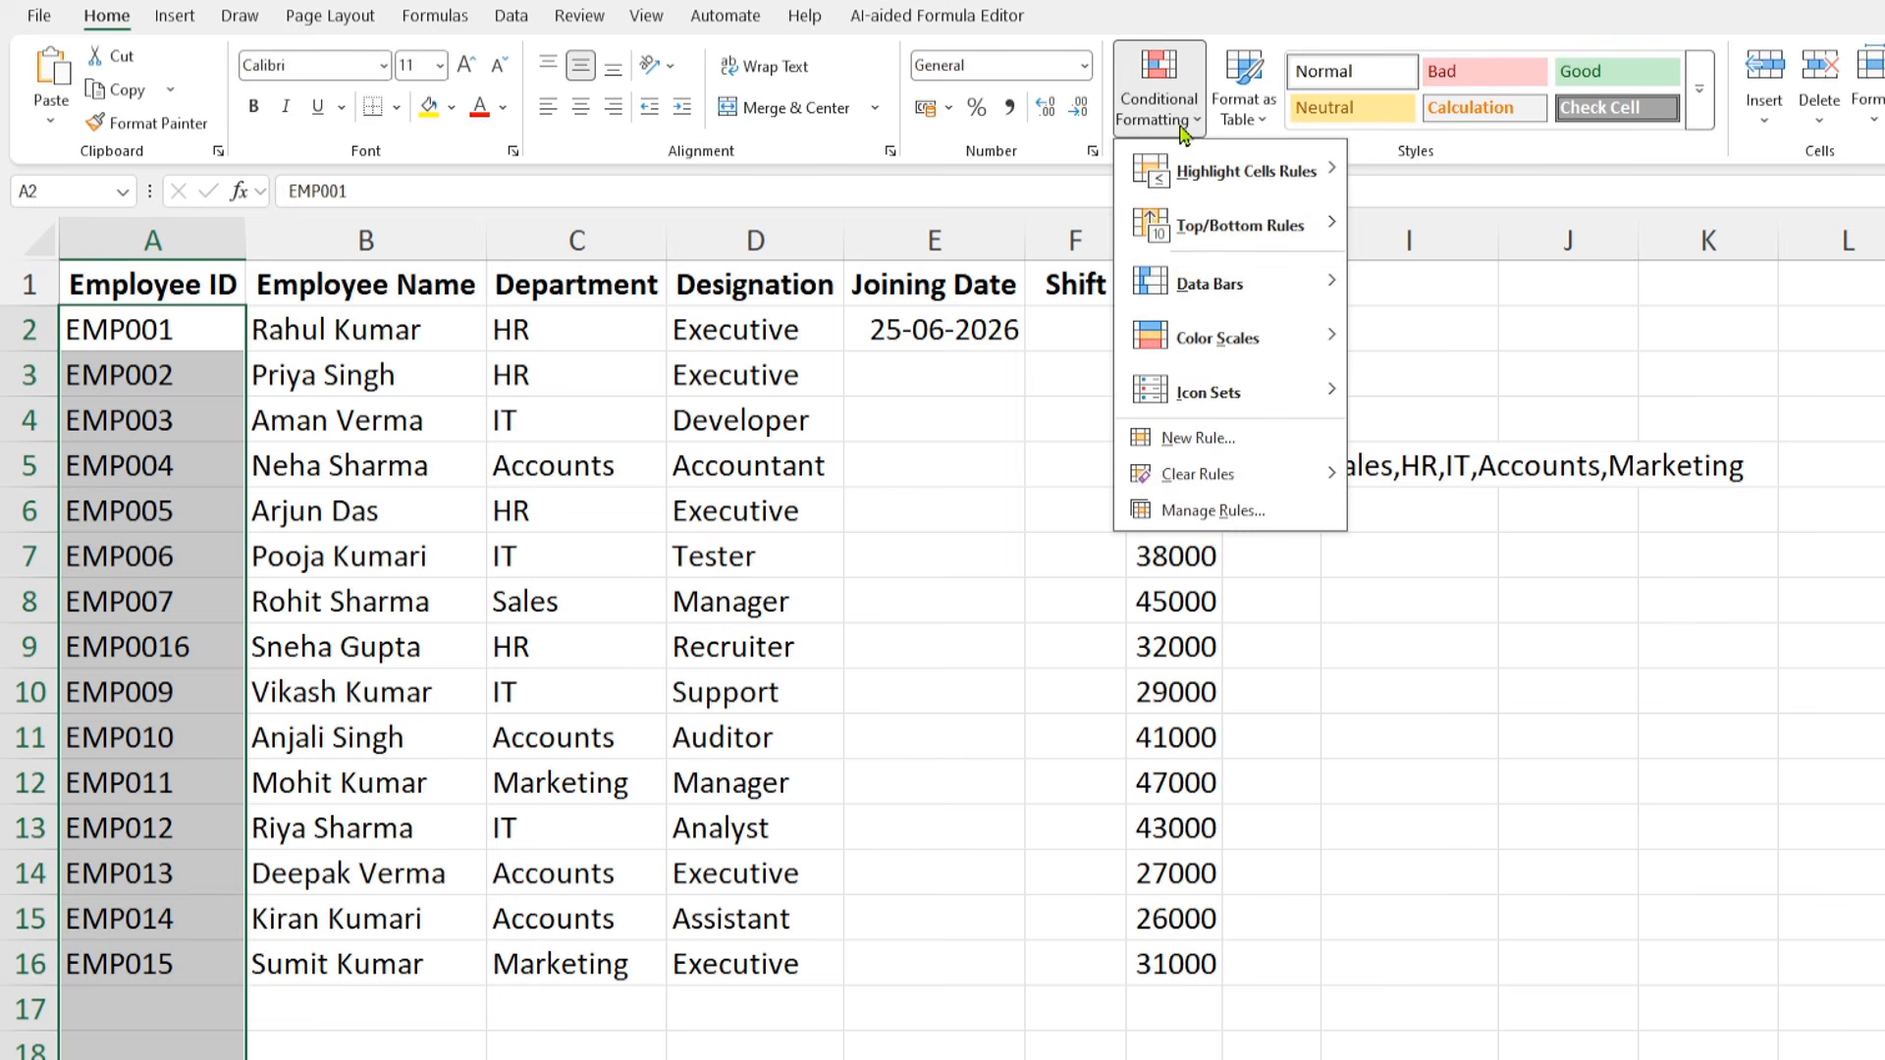
mouse_move(1213, 187)
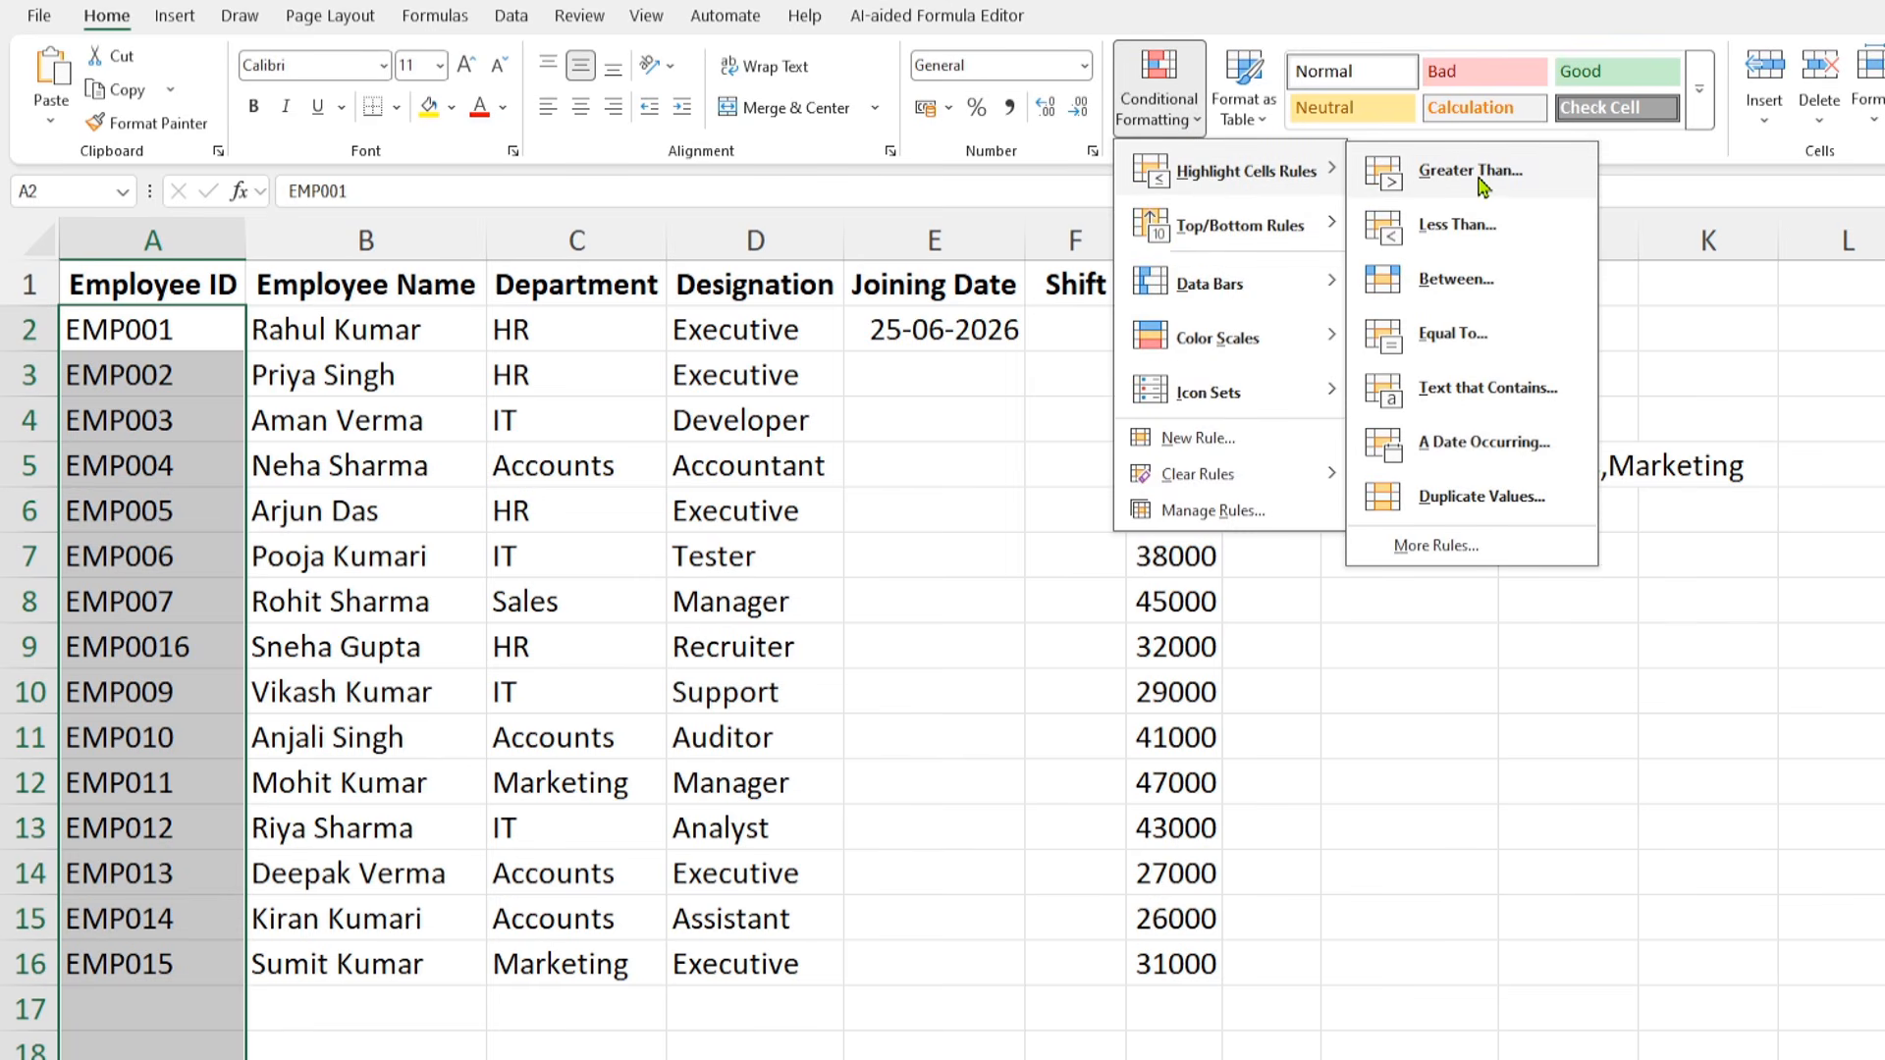
left_click(1463, 520)
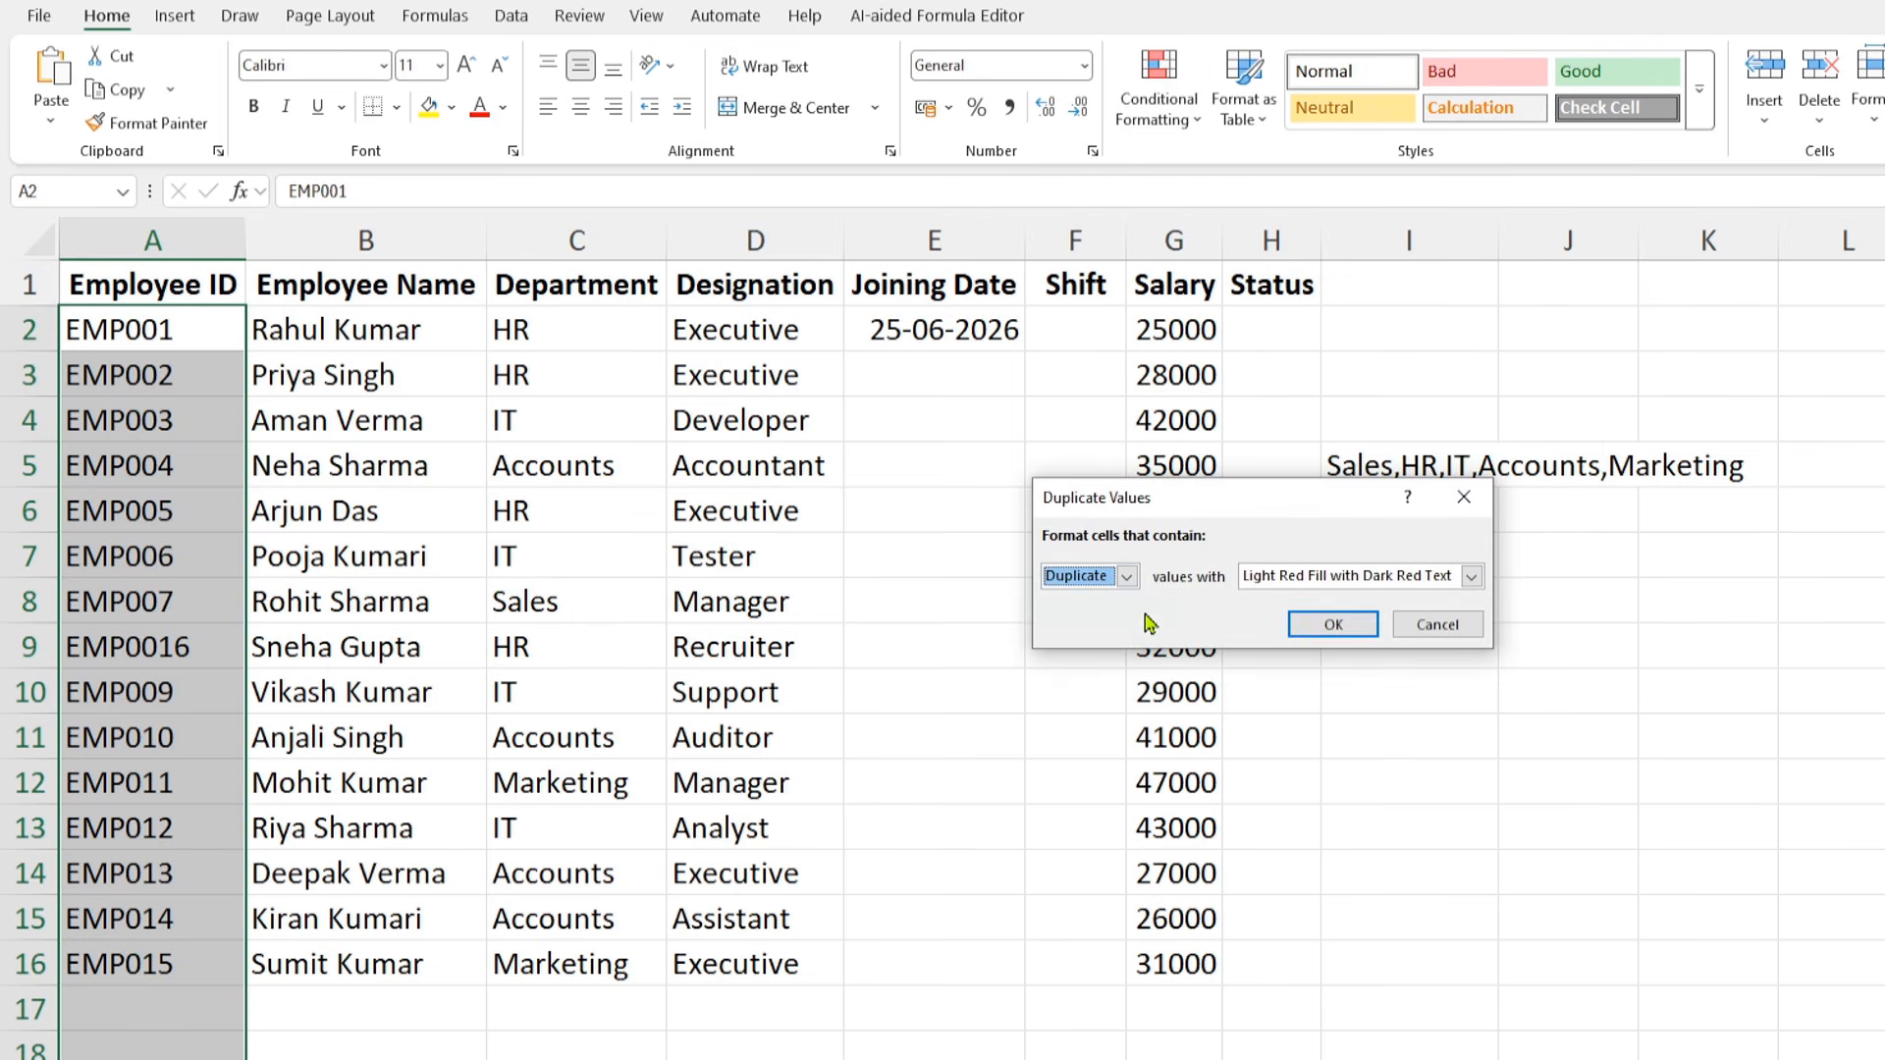
left_click(1332, 626)
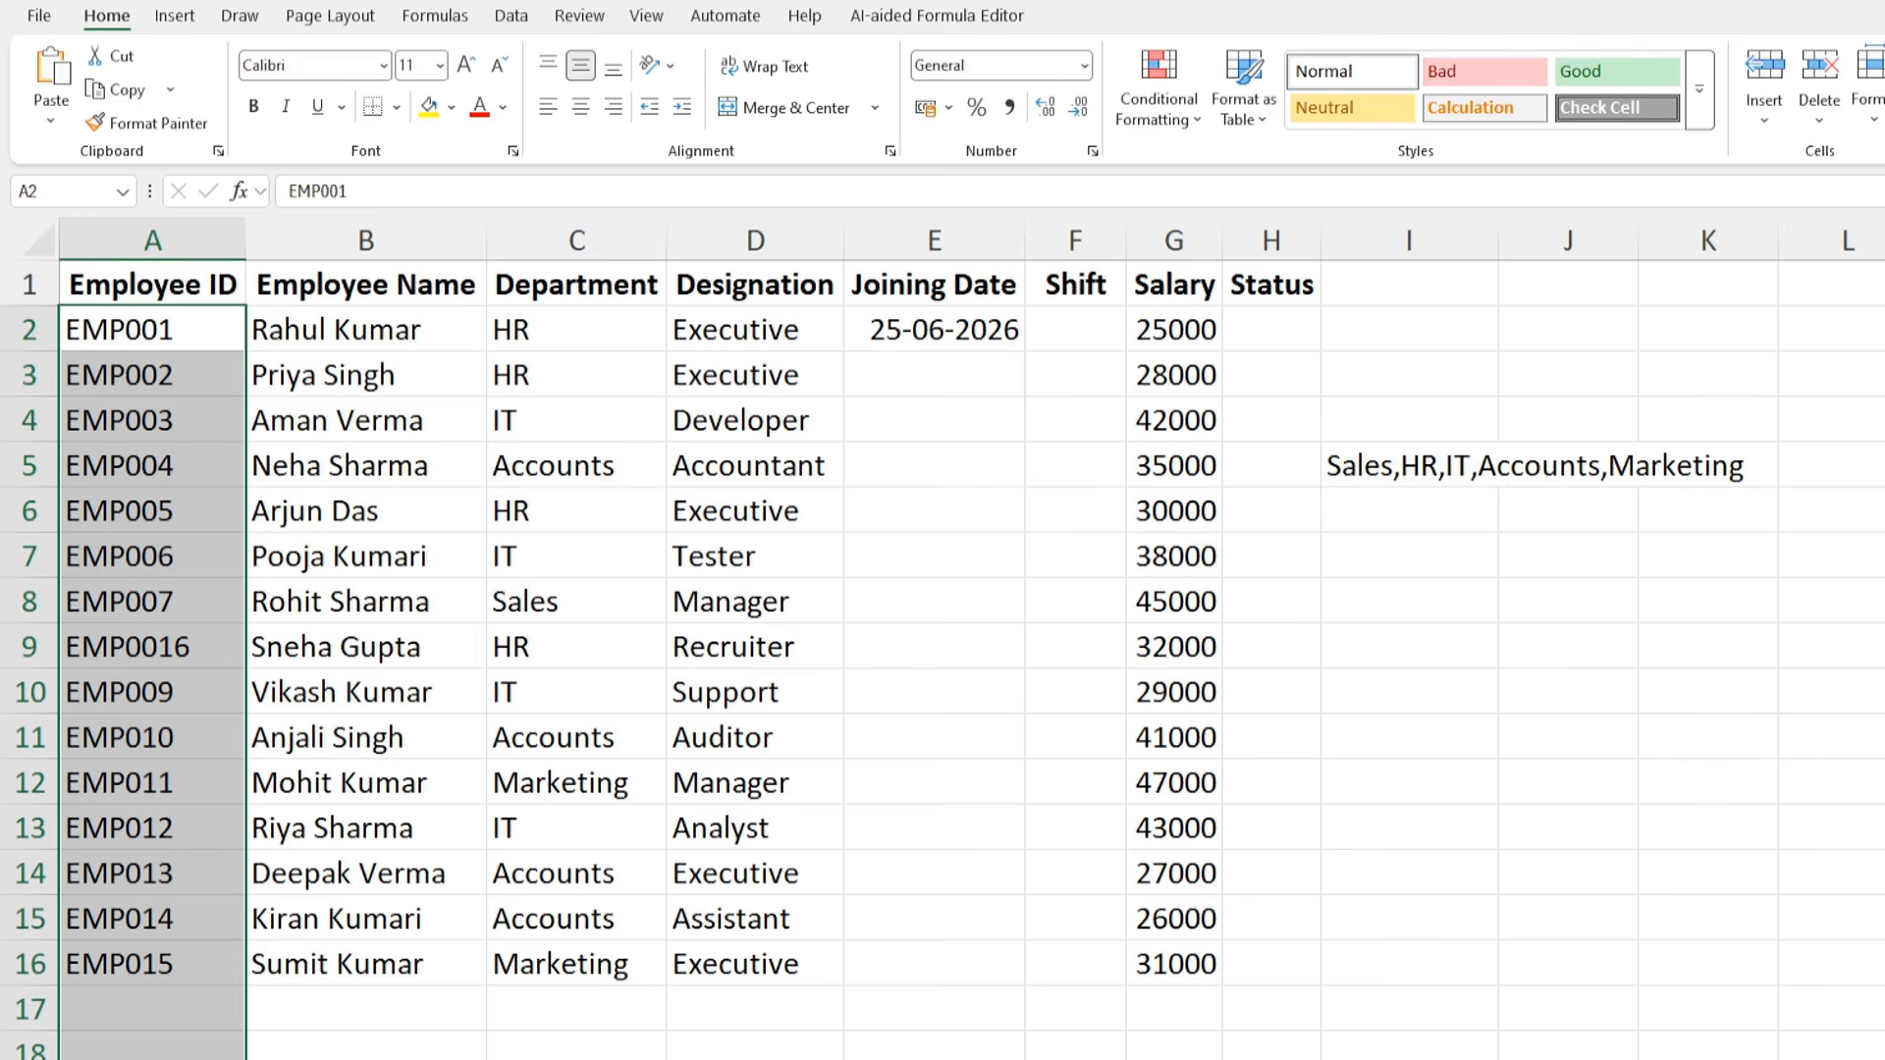
- Enter EMP016 in A17 and a repeated EMP014 in A18, then select column A
left_click(133, 1019)
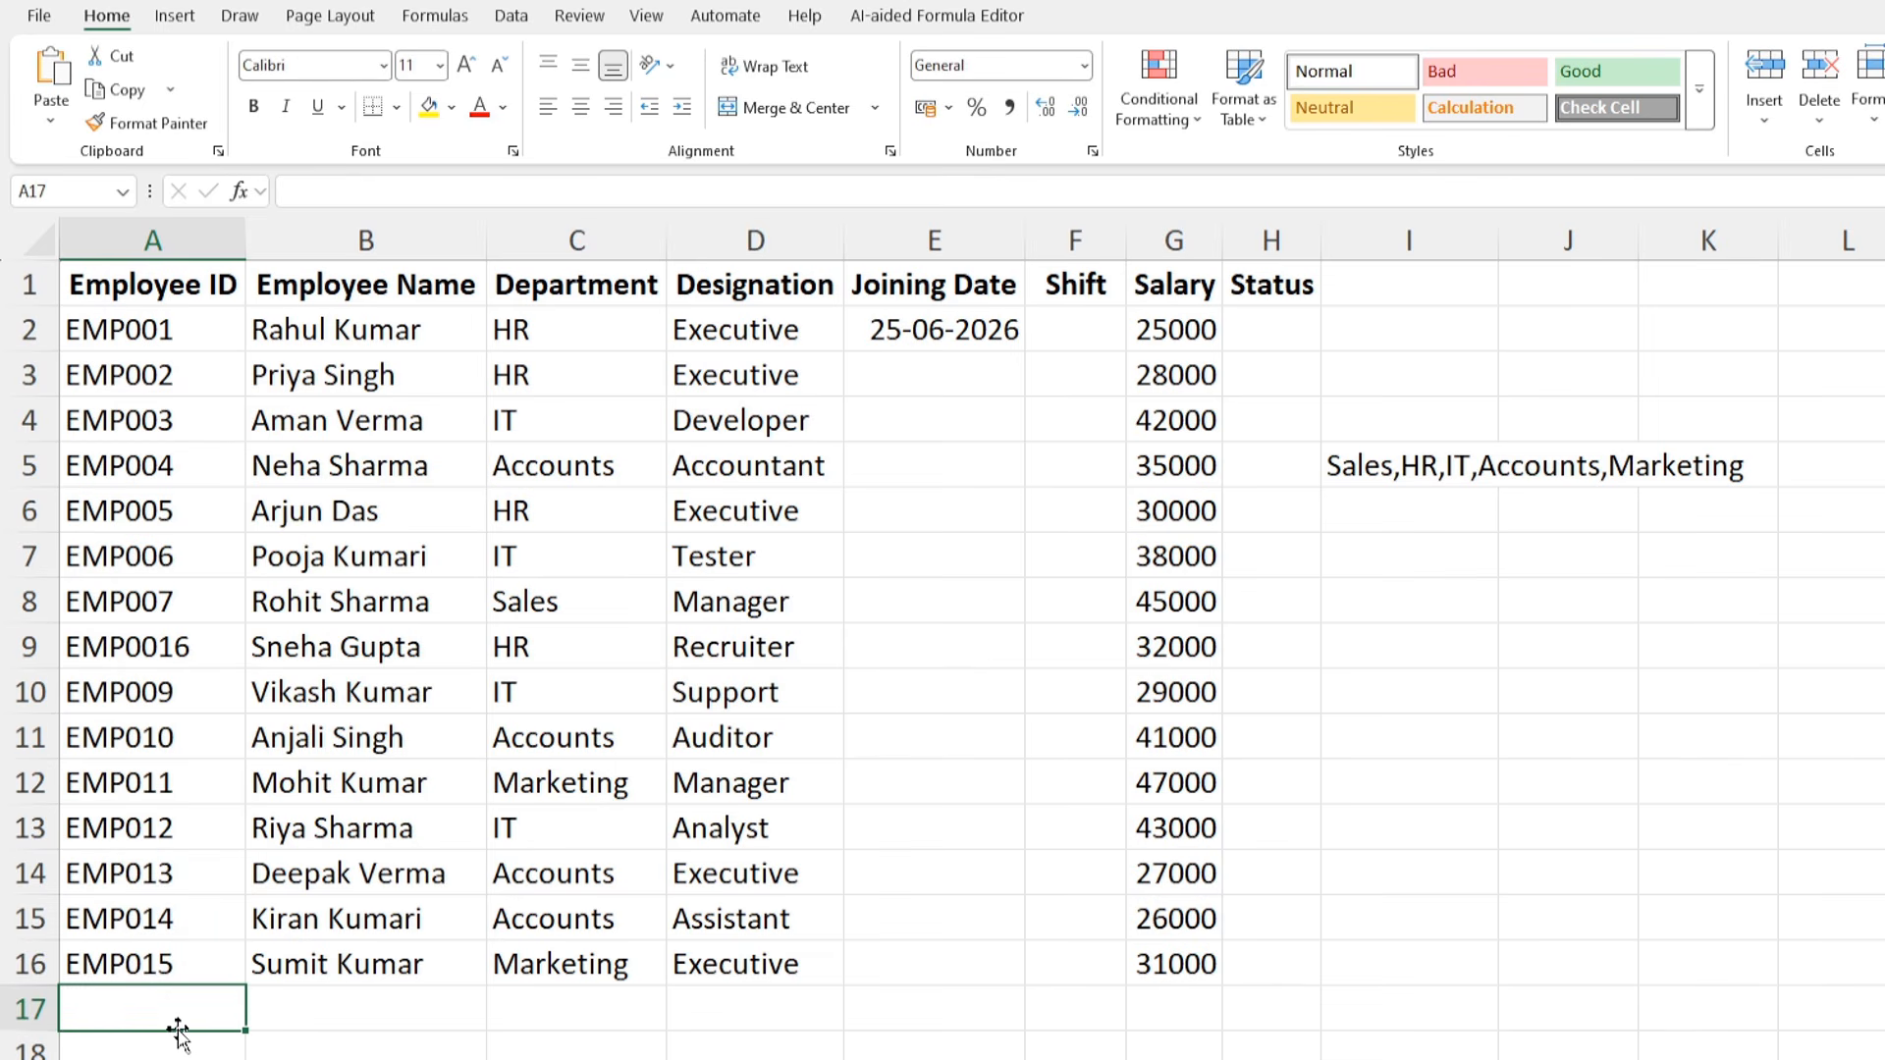
type("EMP")
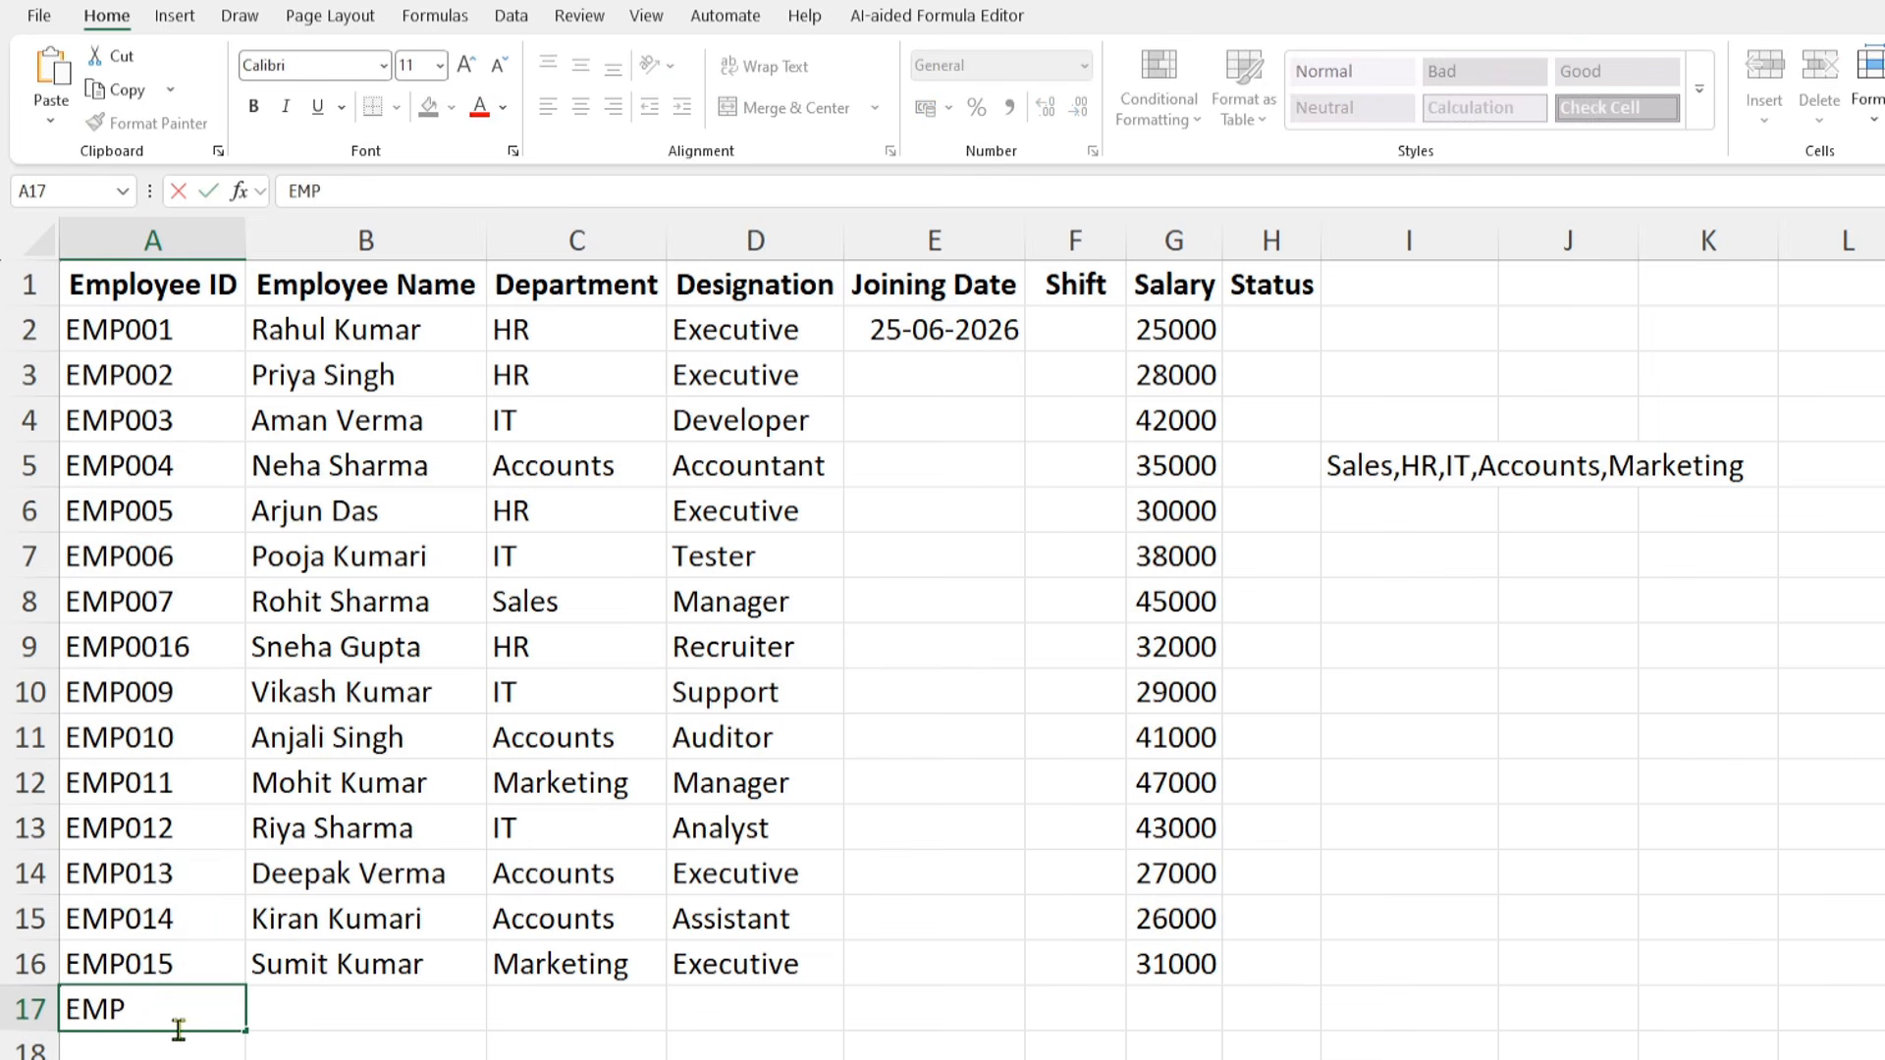
type("016")
key("Return")
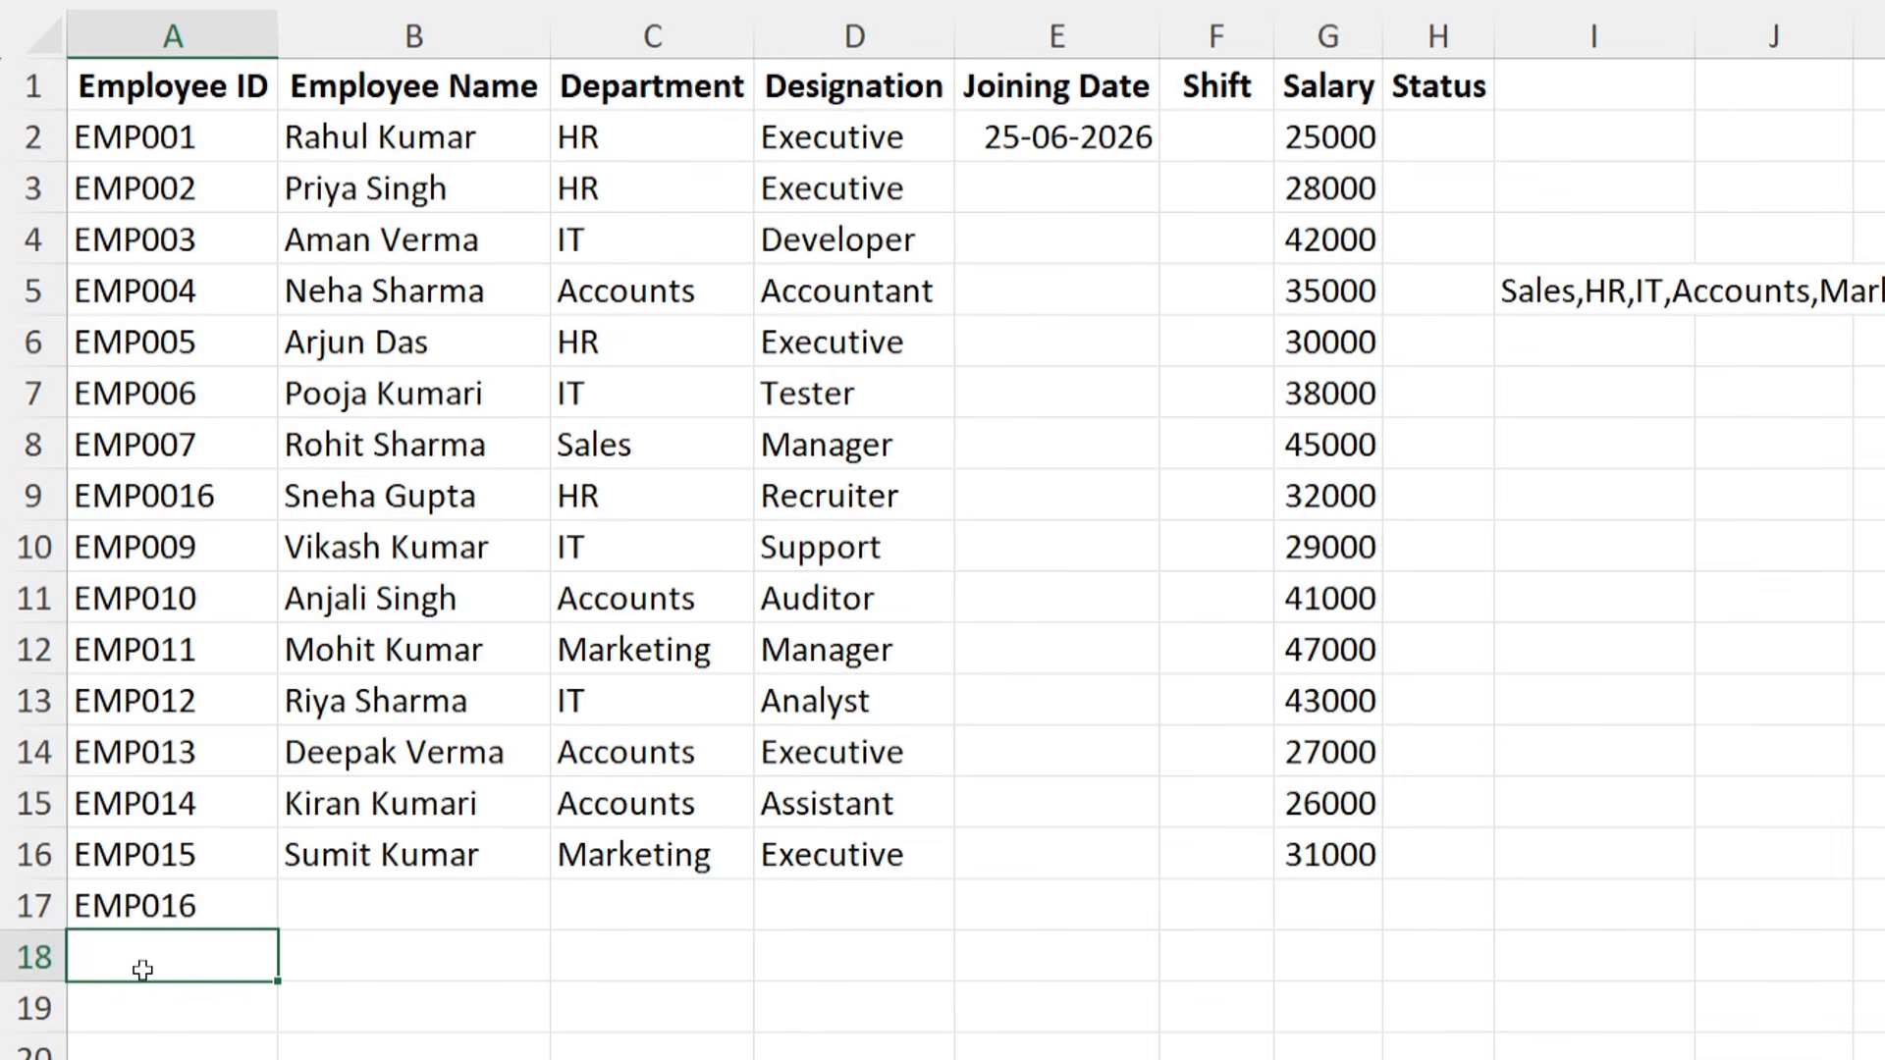
type("EMP014")
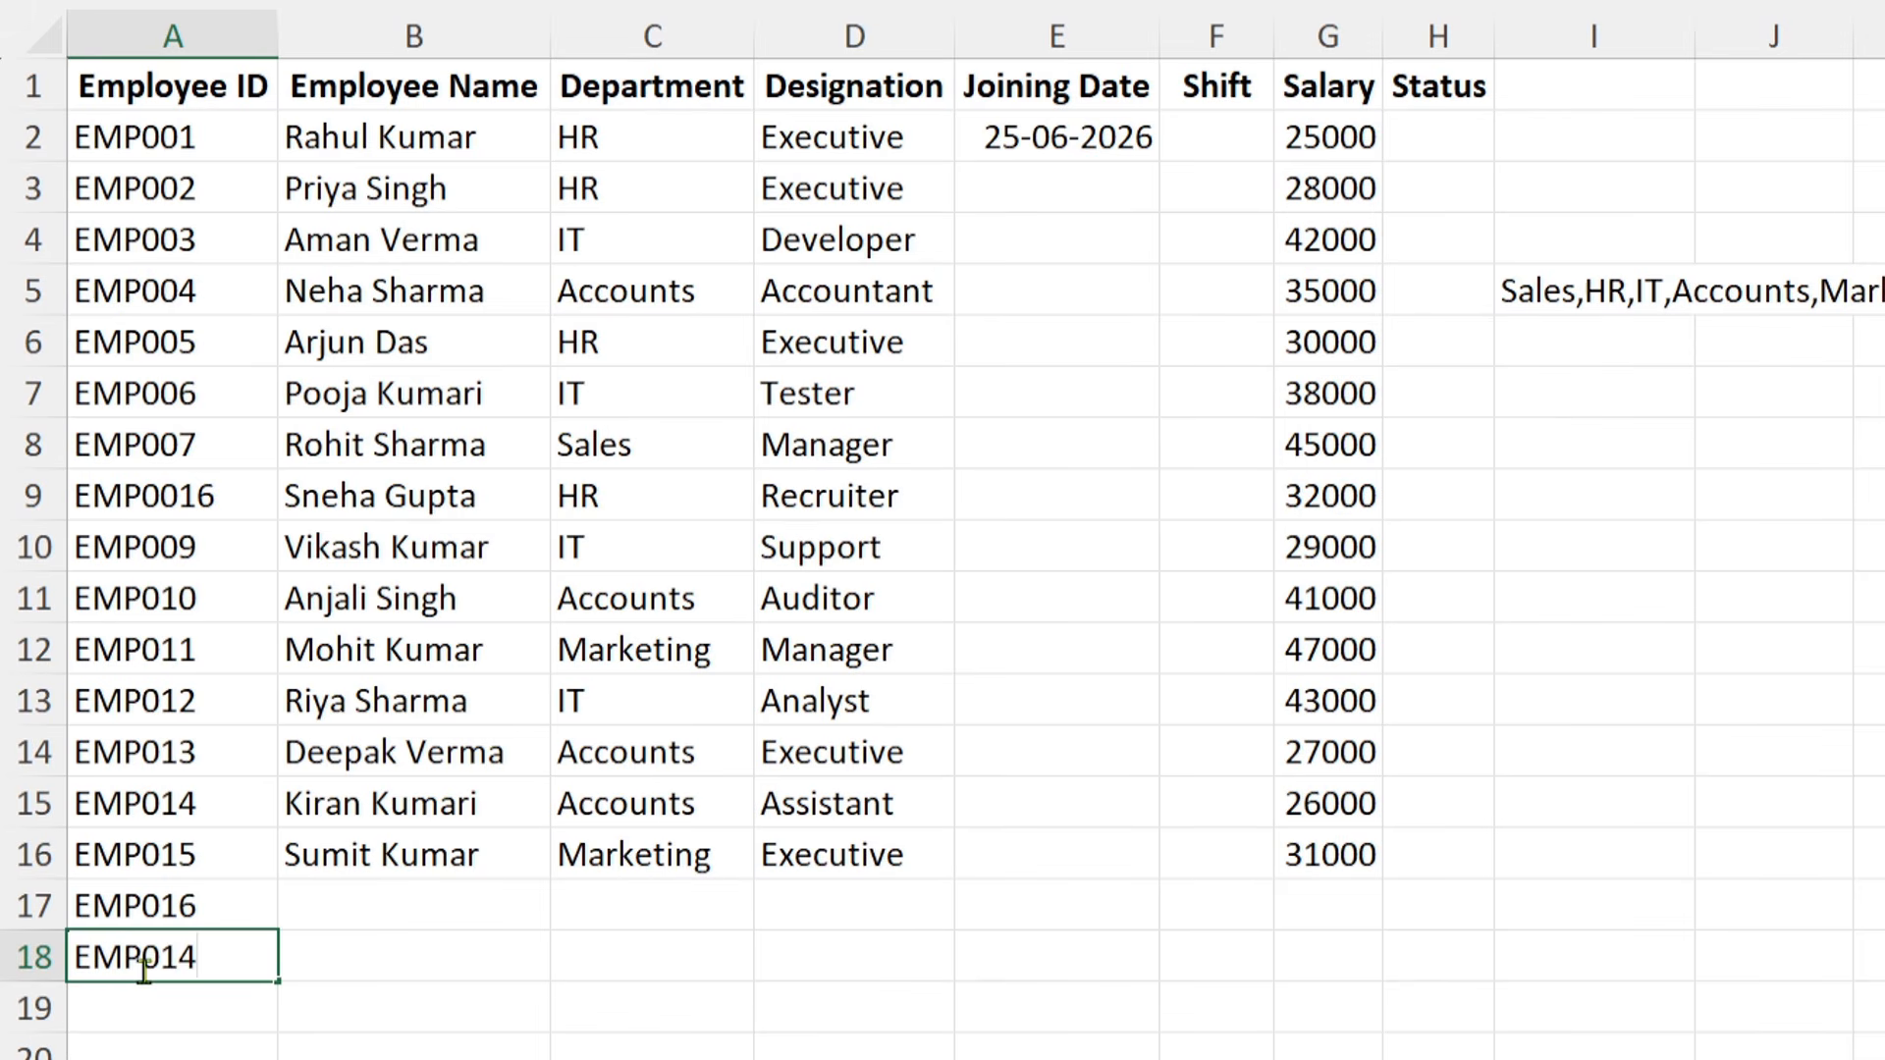
key("Return")
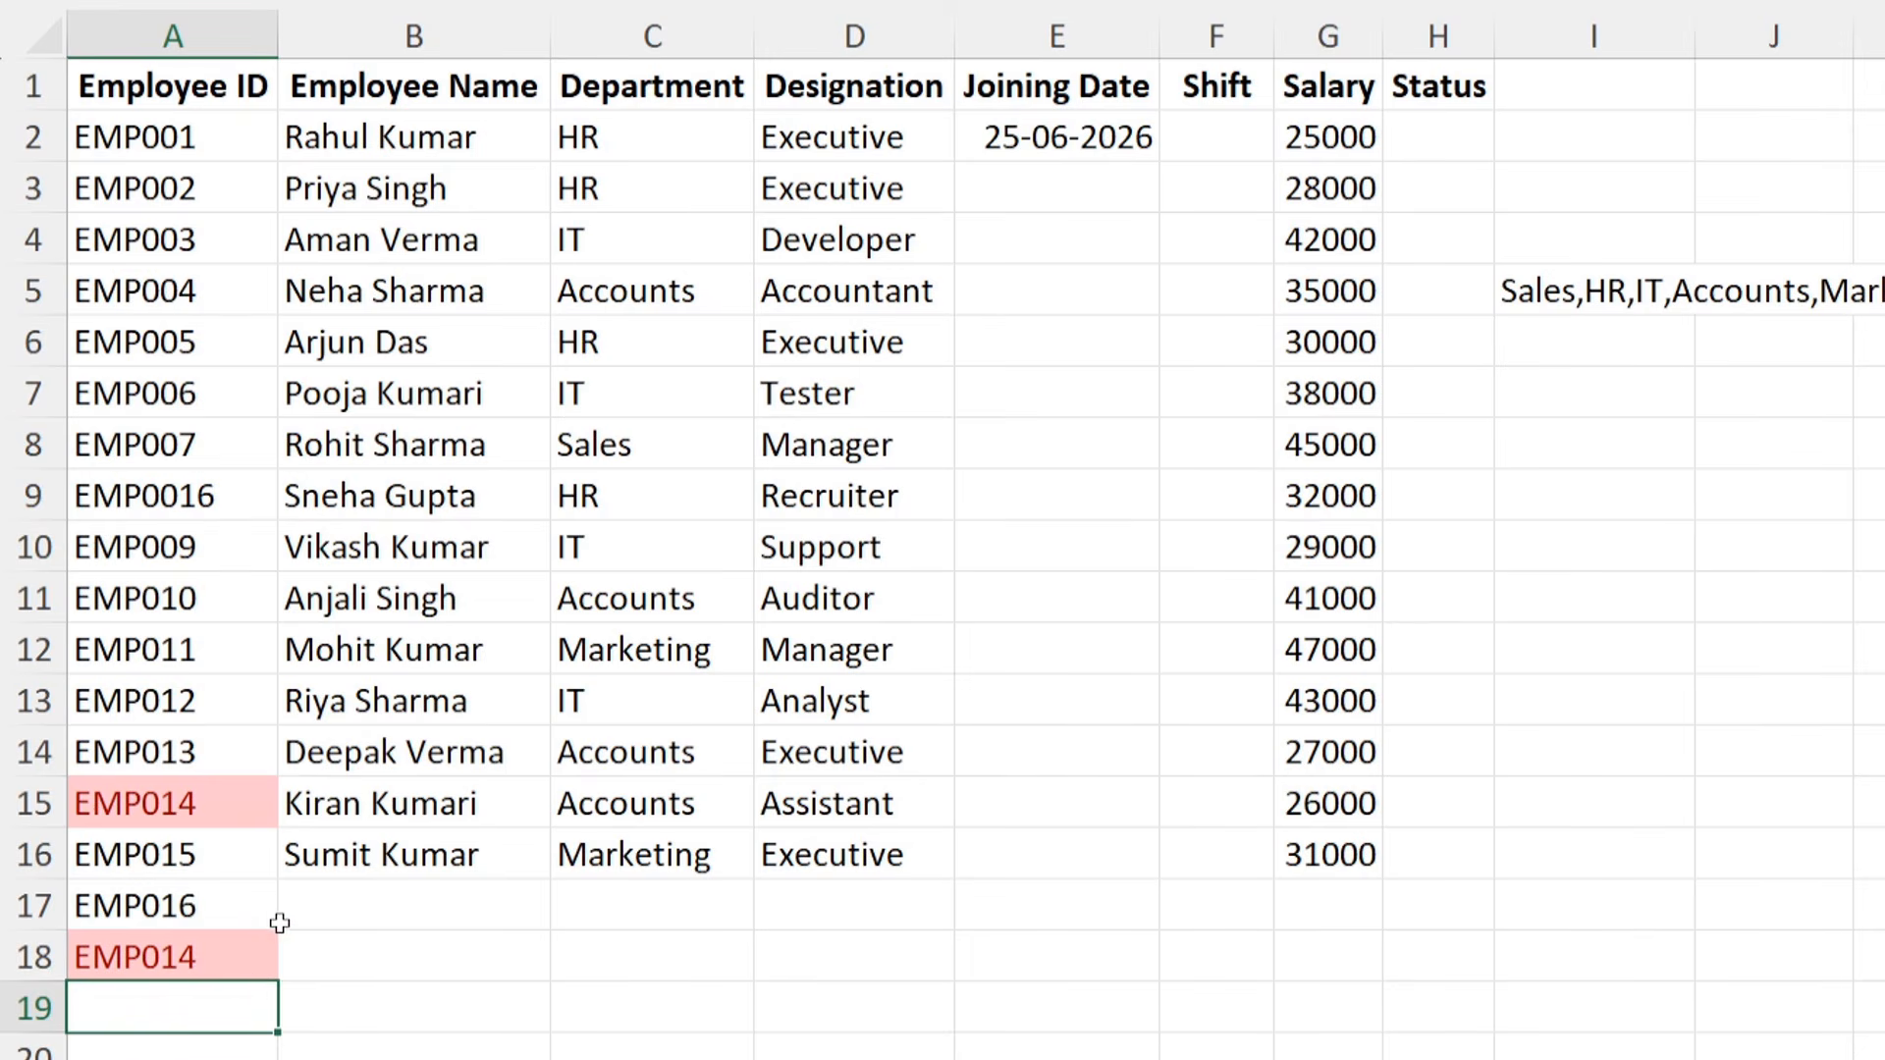
left_click(968, 632)
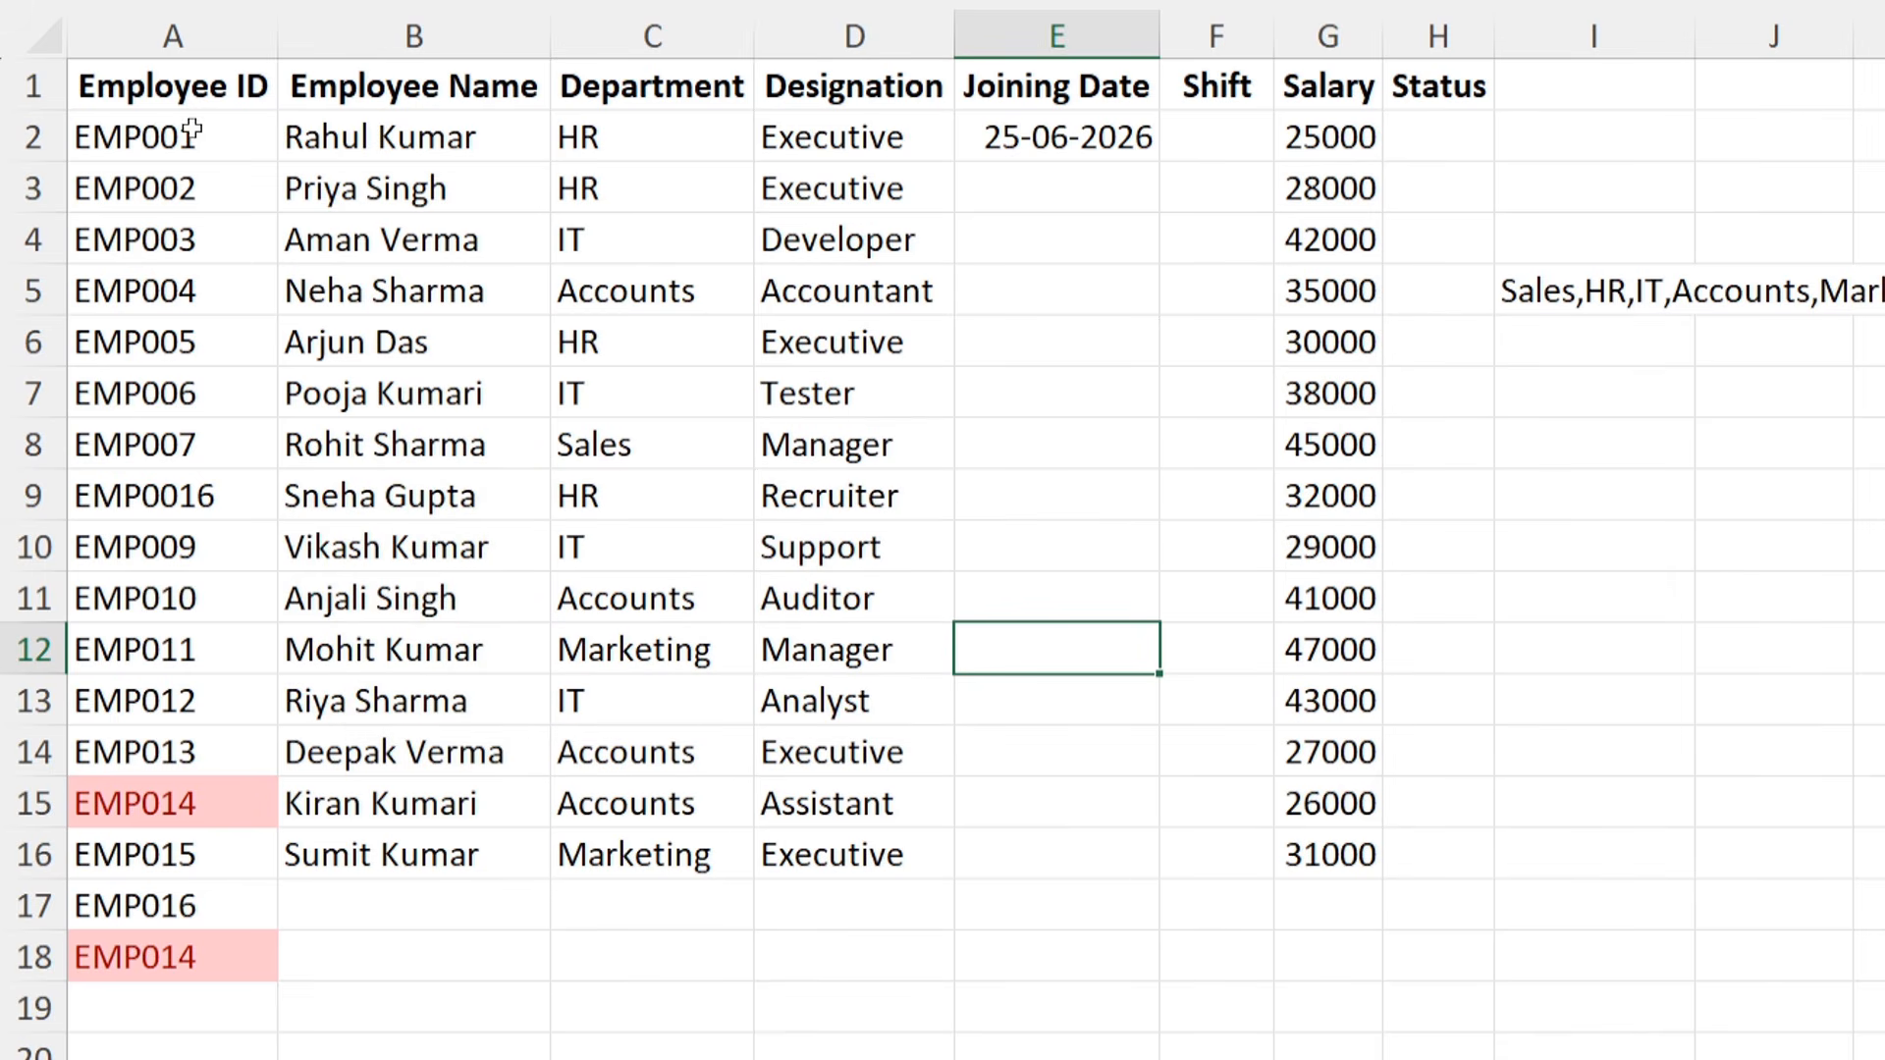
left_click(163, 37)
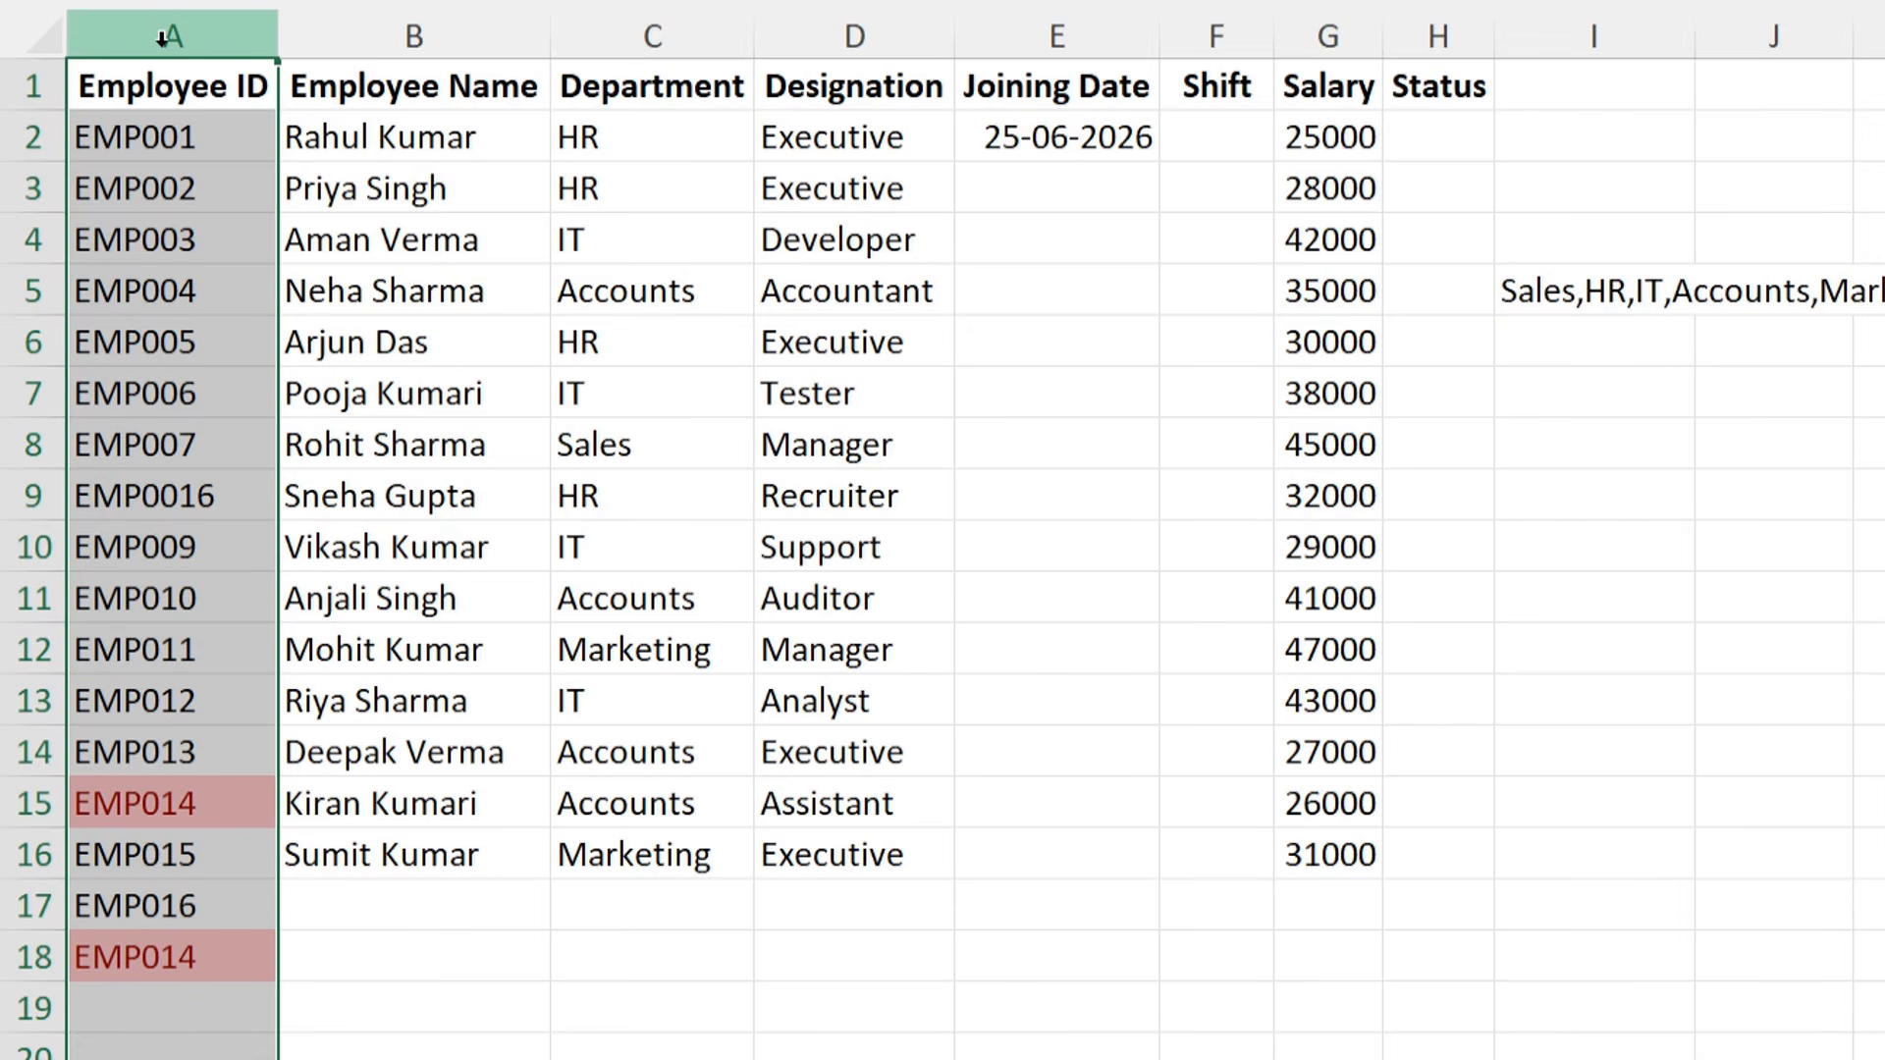
- Insert a new column A headed 'Sl No'
key("ctrl+shift+plus")
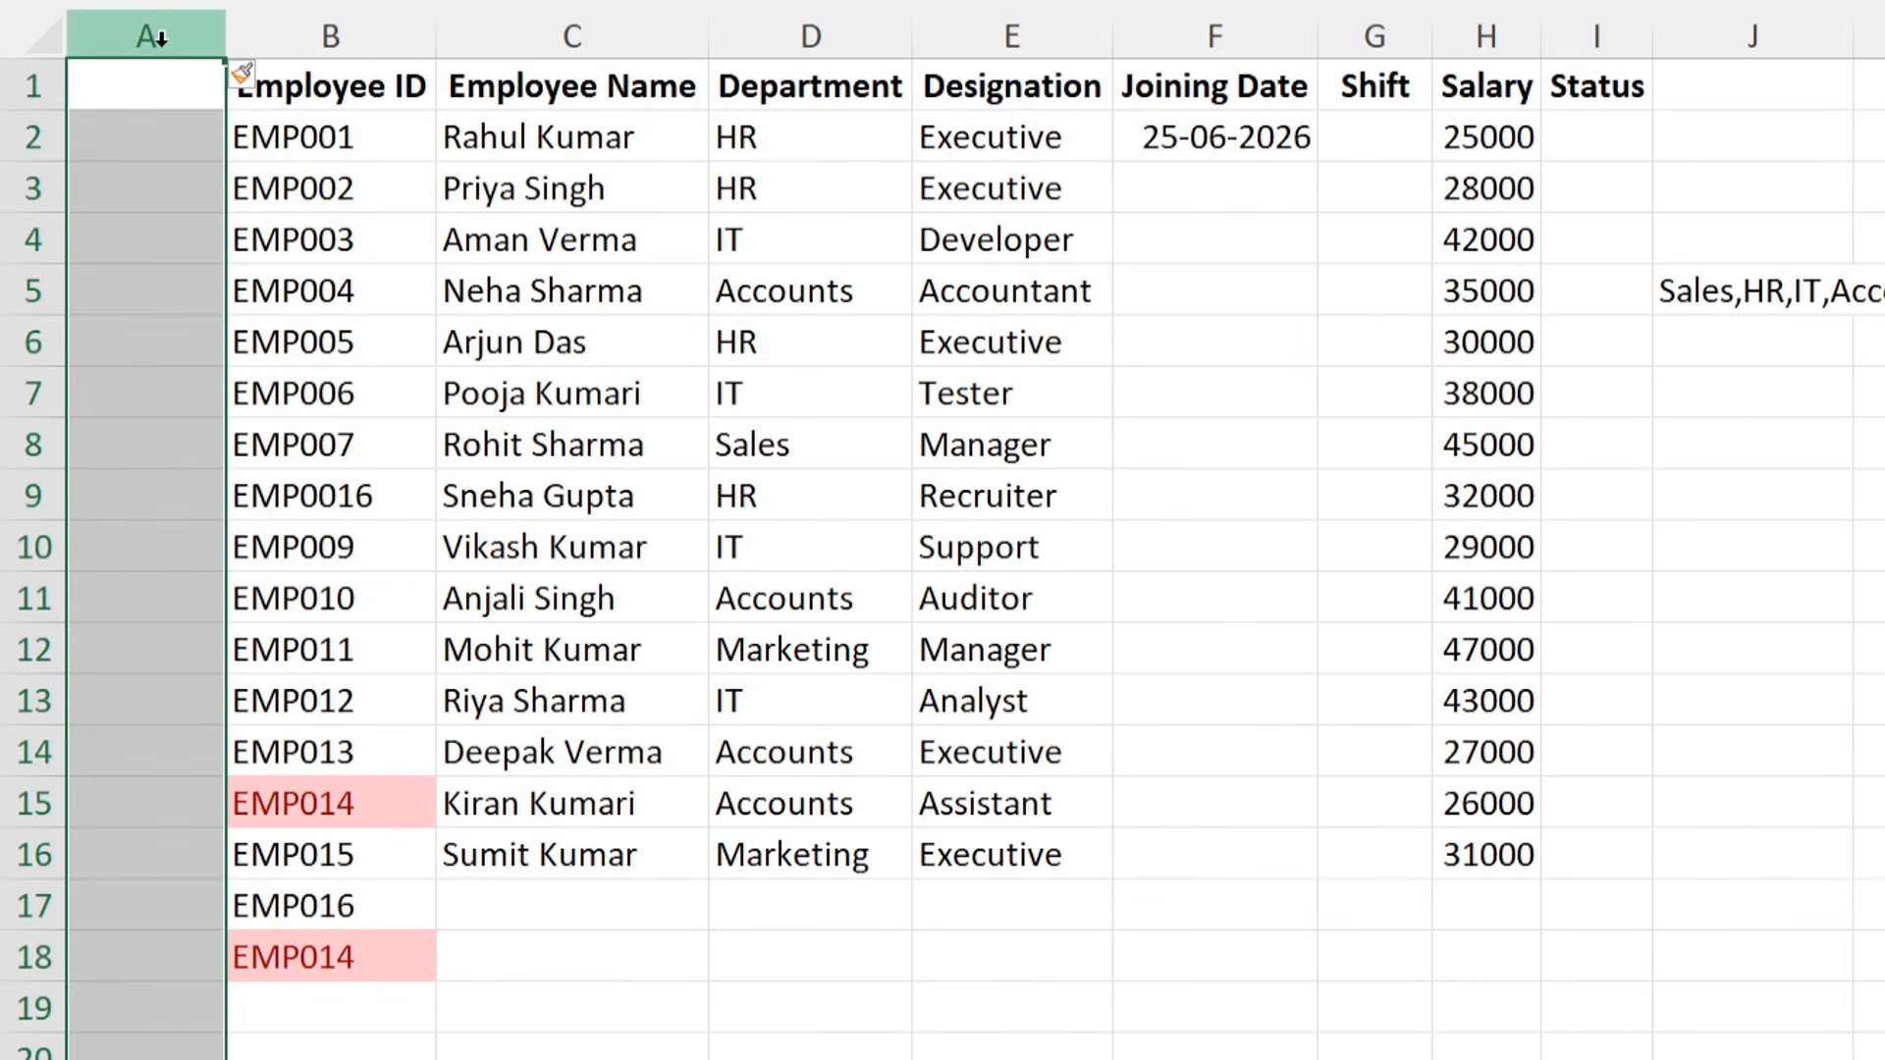
left_click(169, 95)
type("Sl")
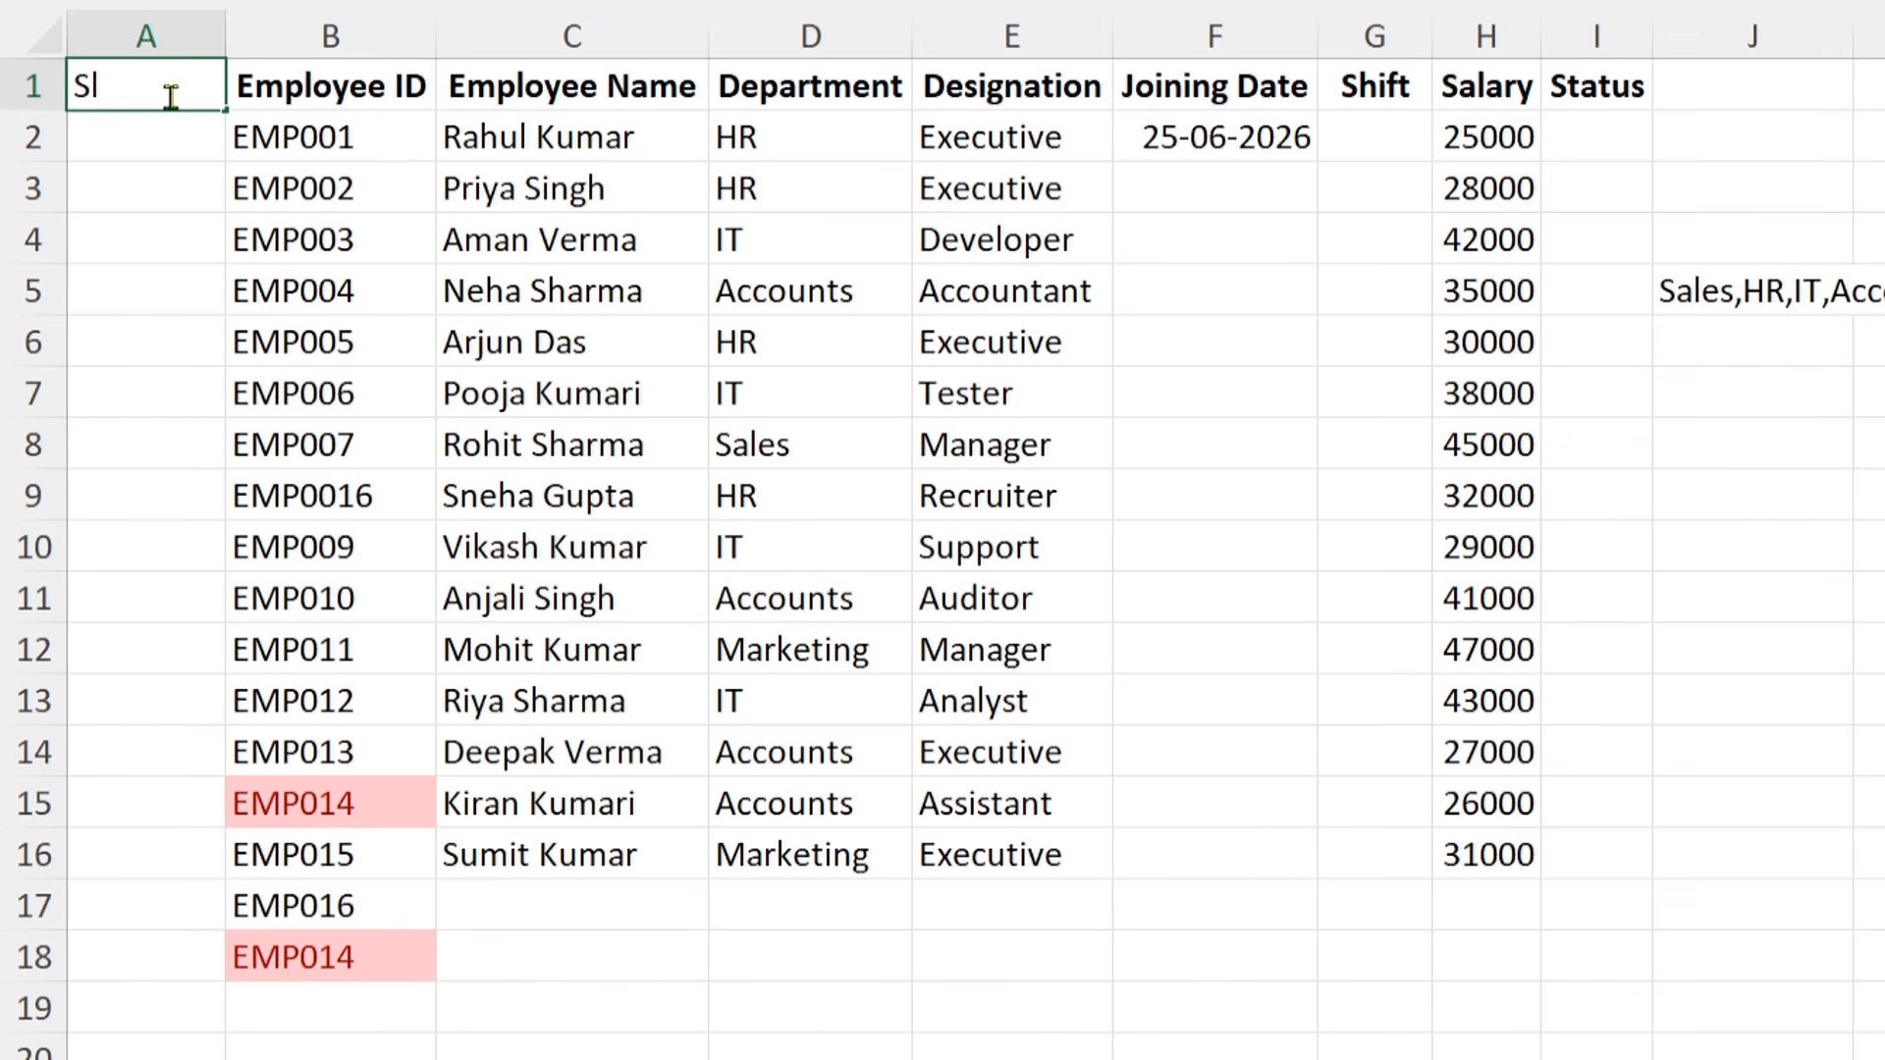
type(" No")
key("Return")
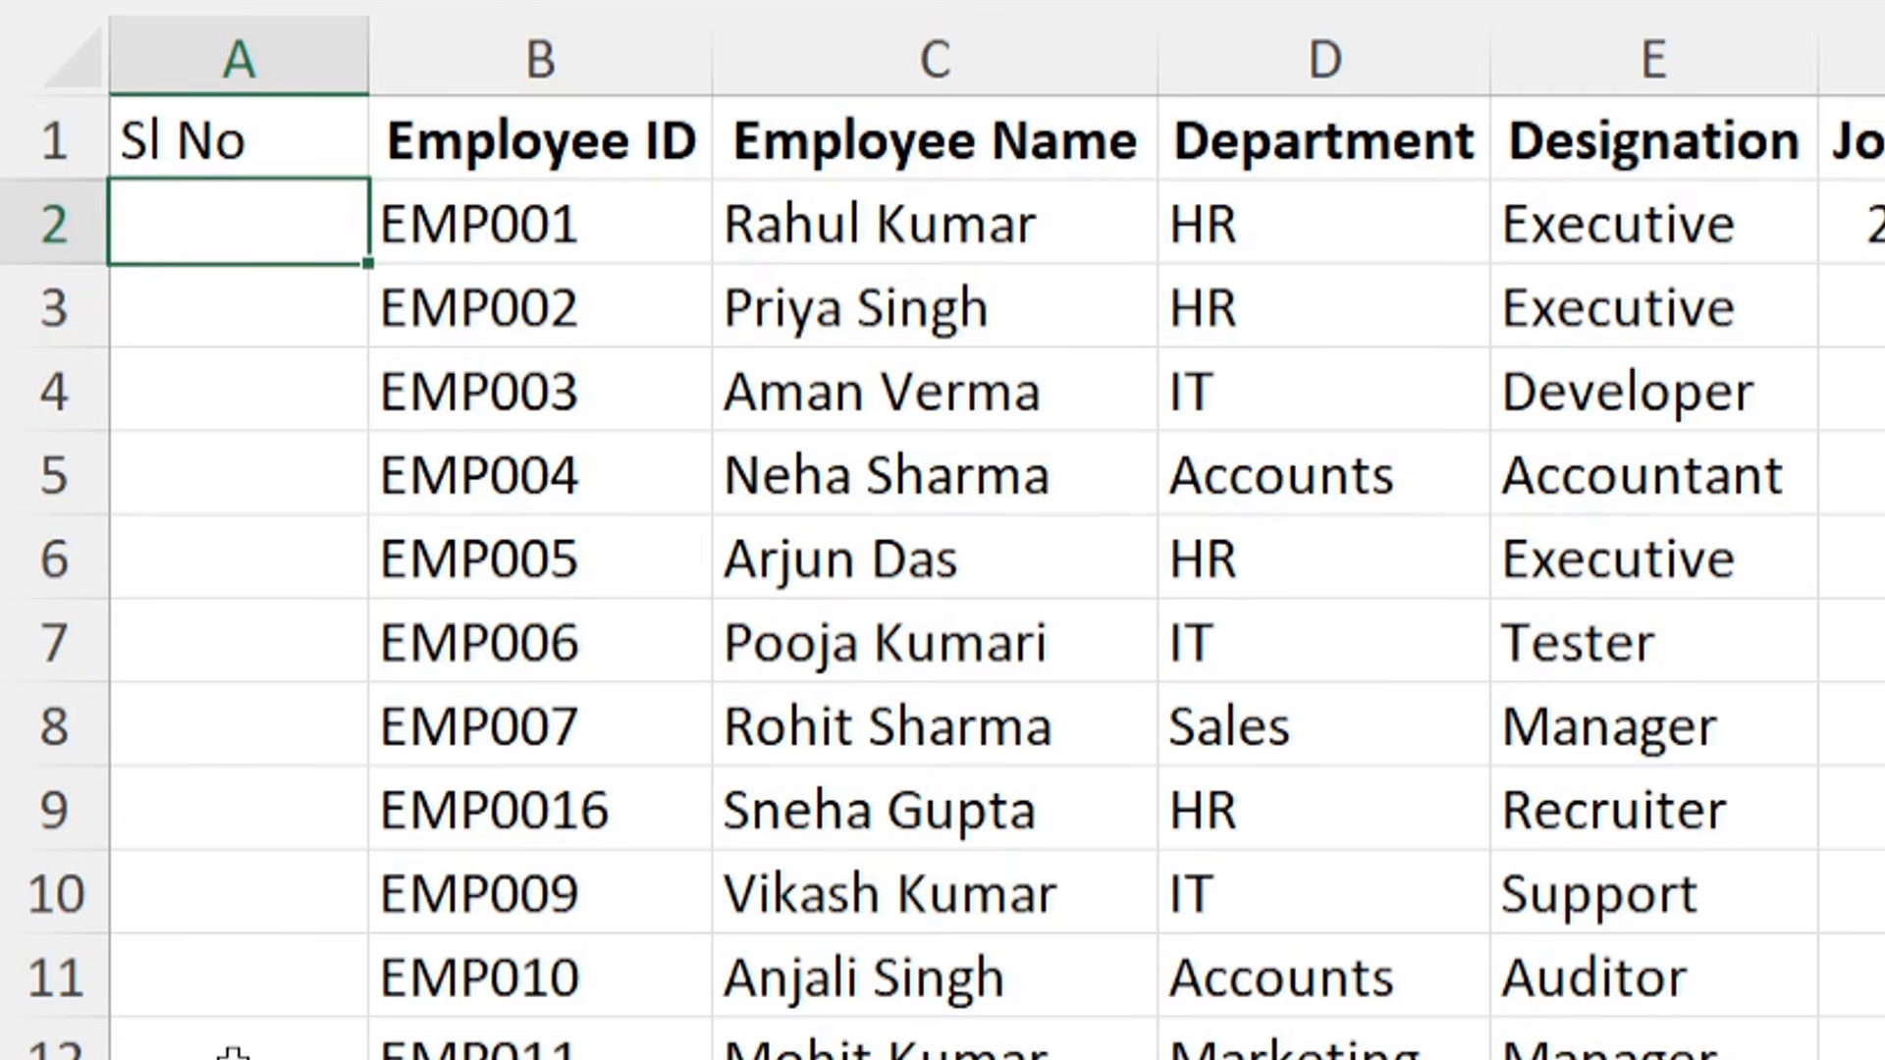
- Enter =SEQUENCE(COUNTA(B2:B20)) in A2 to number the employees 1 to 15
double_click(295, 252)
type("=se")
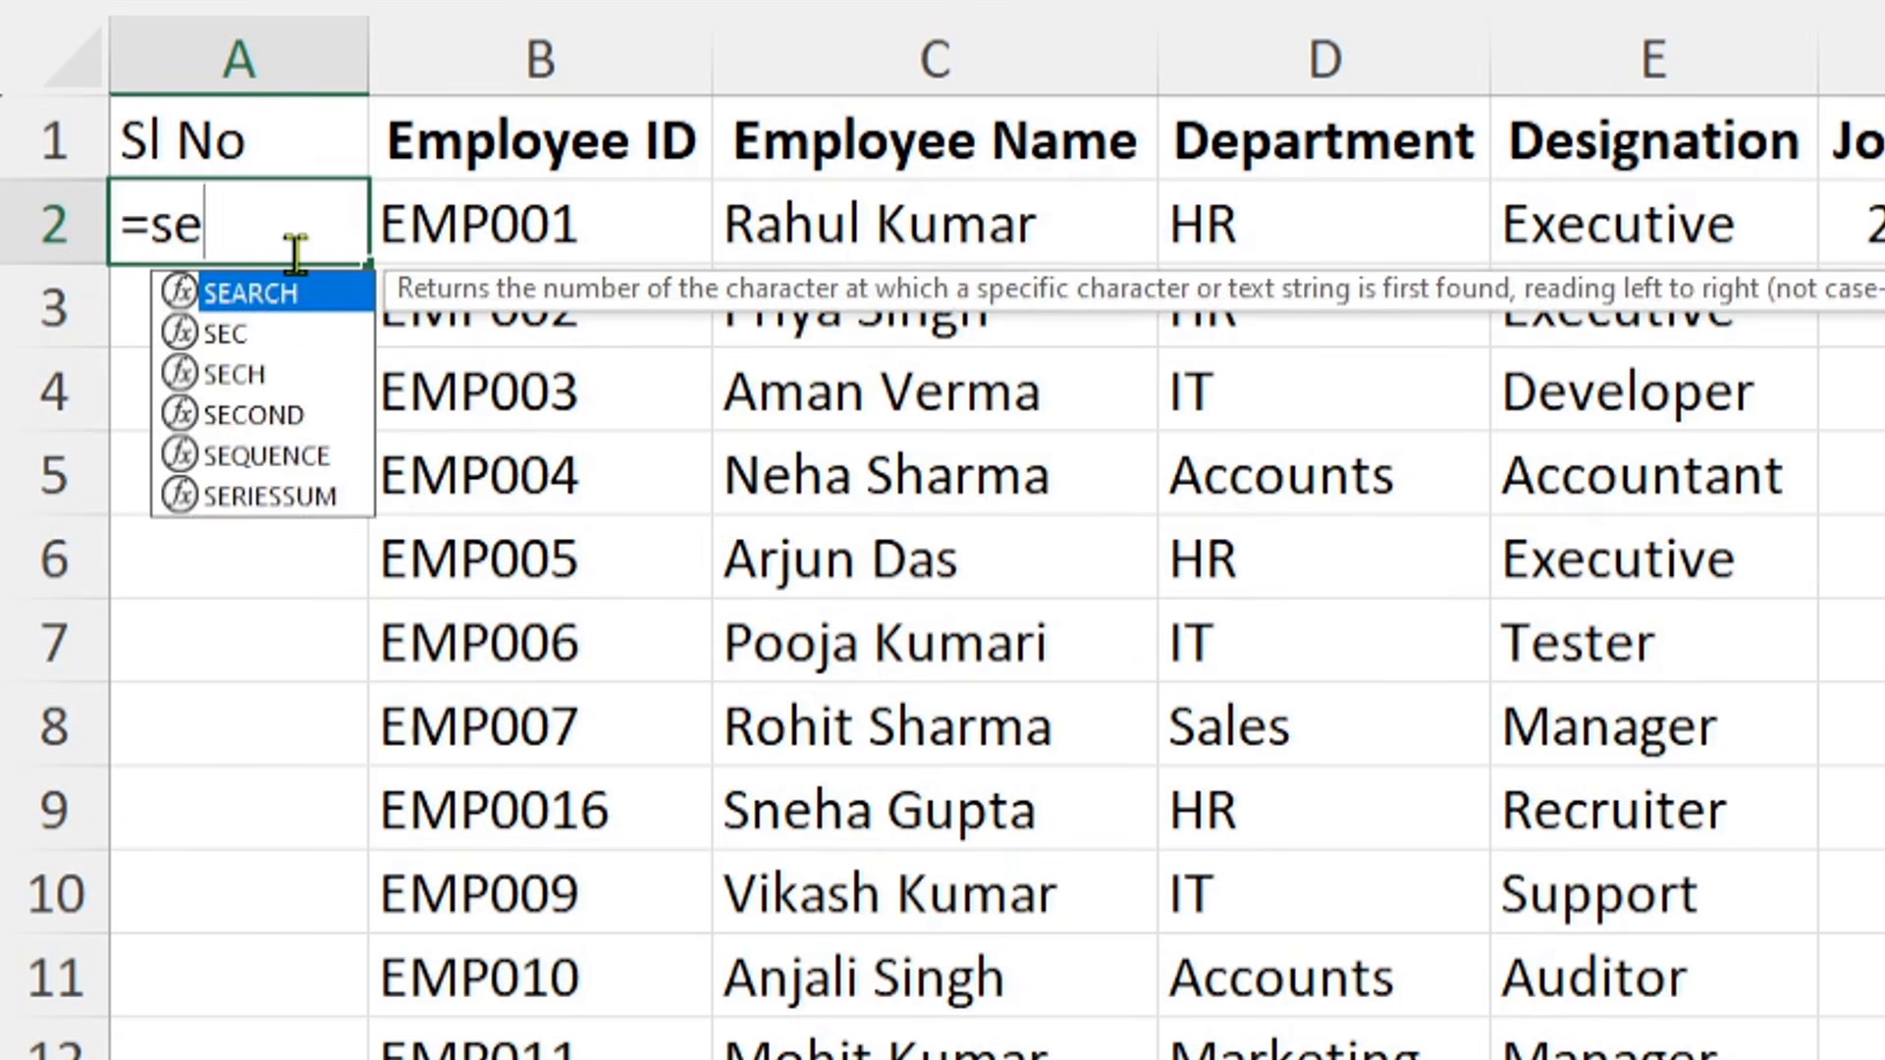
type("q")
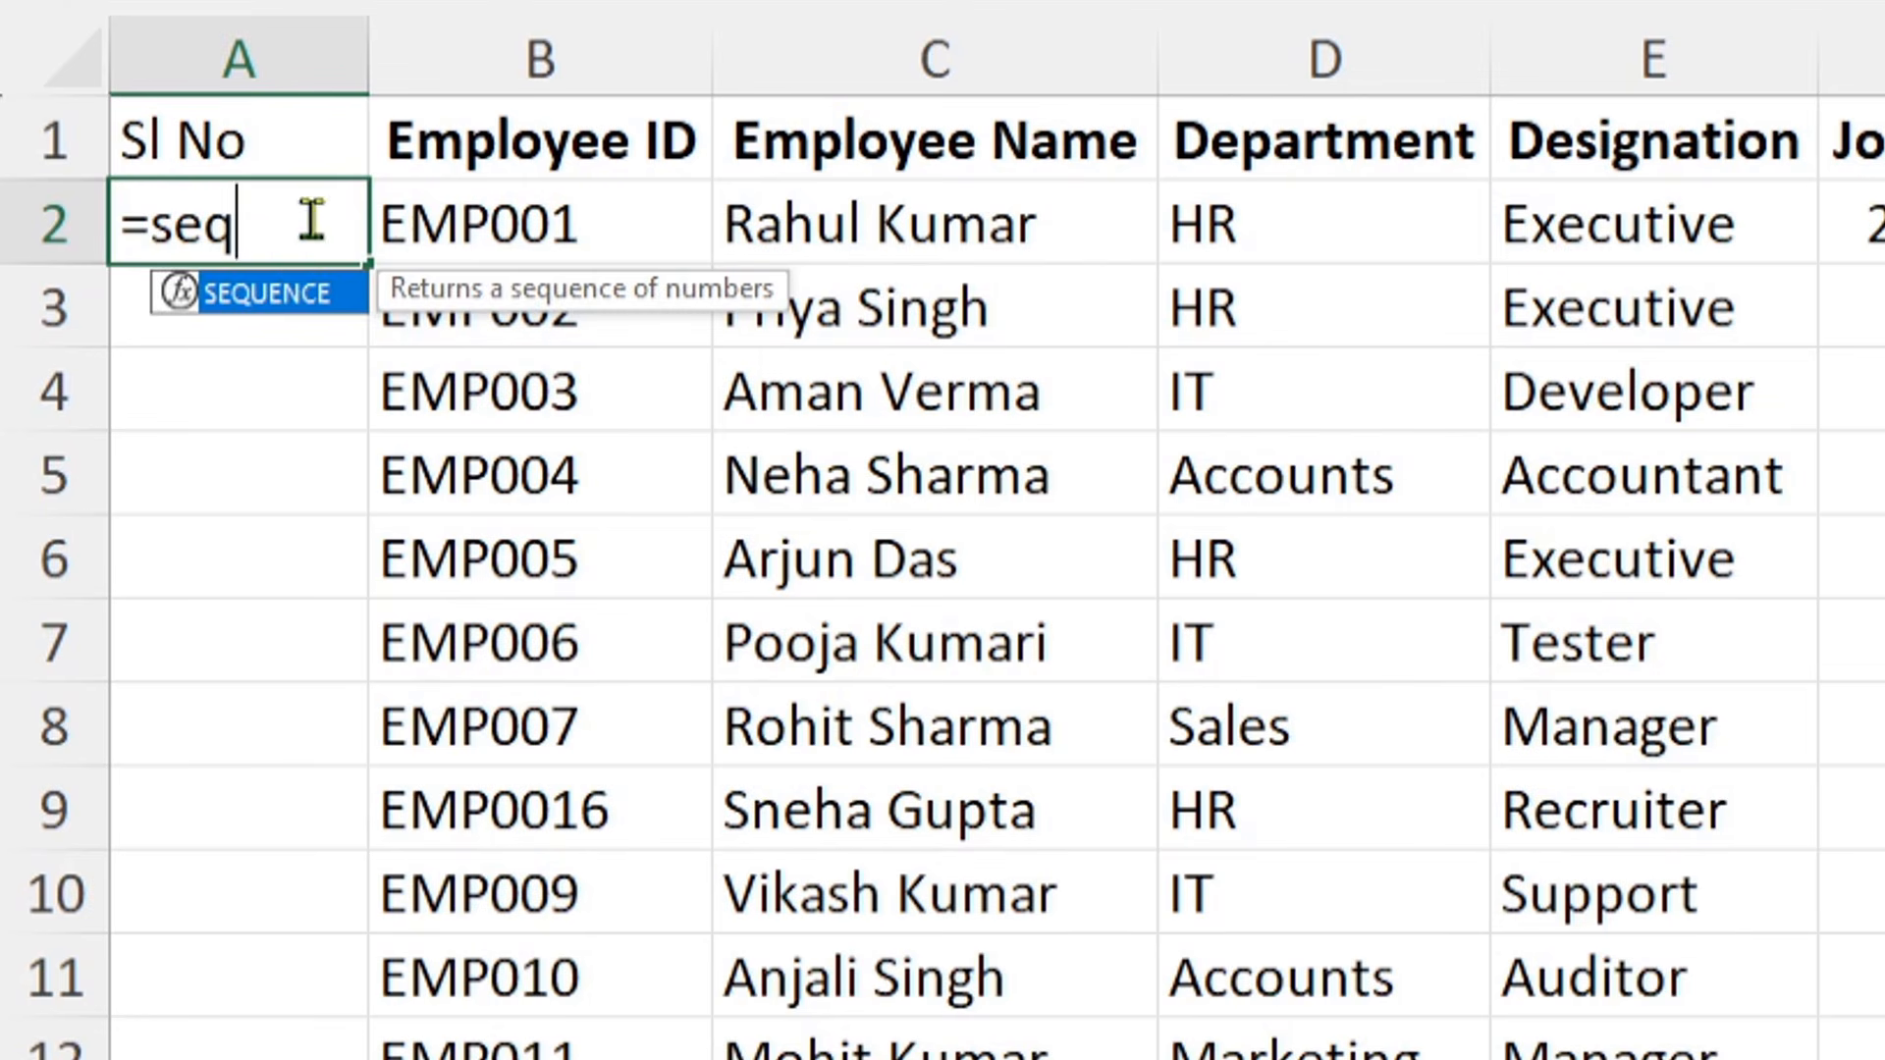
key("Tab")
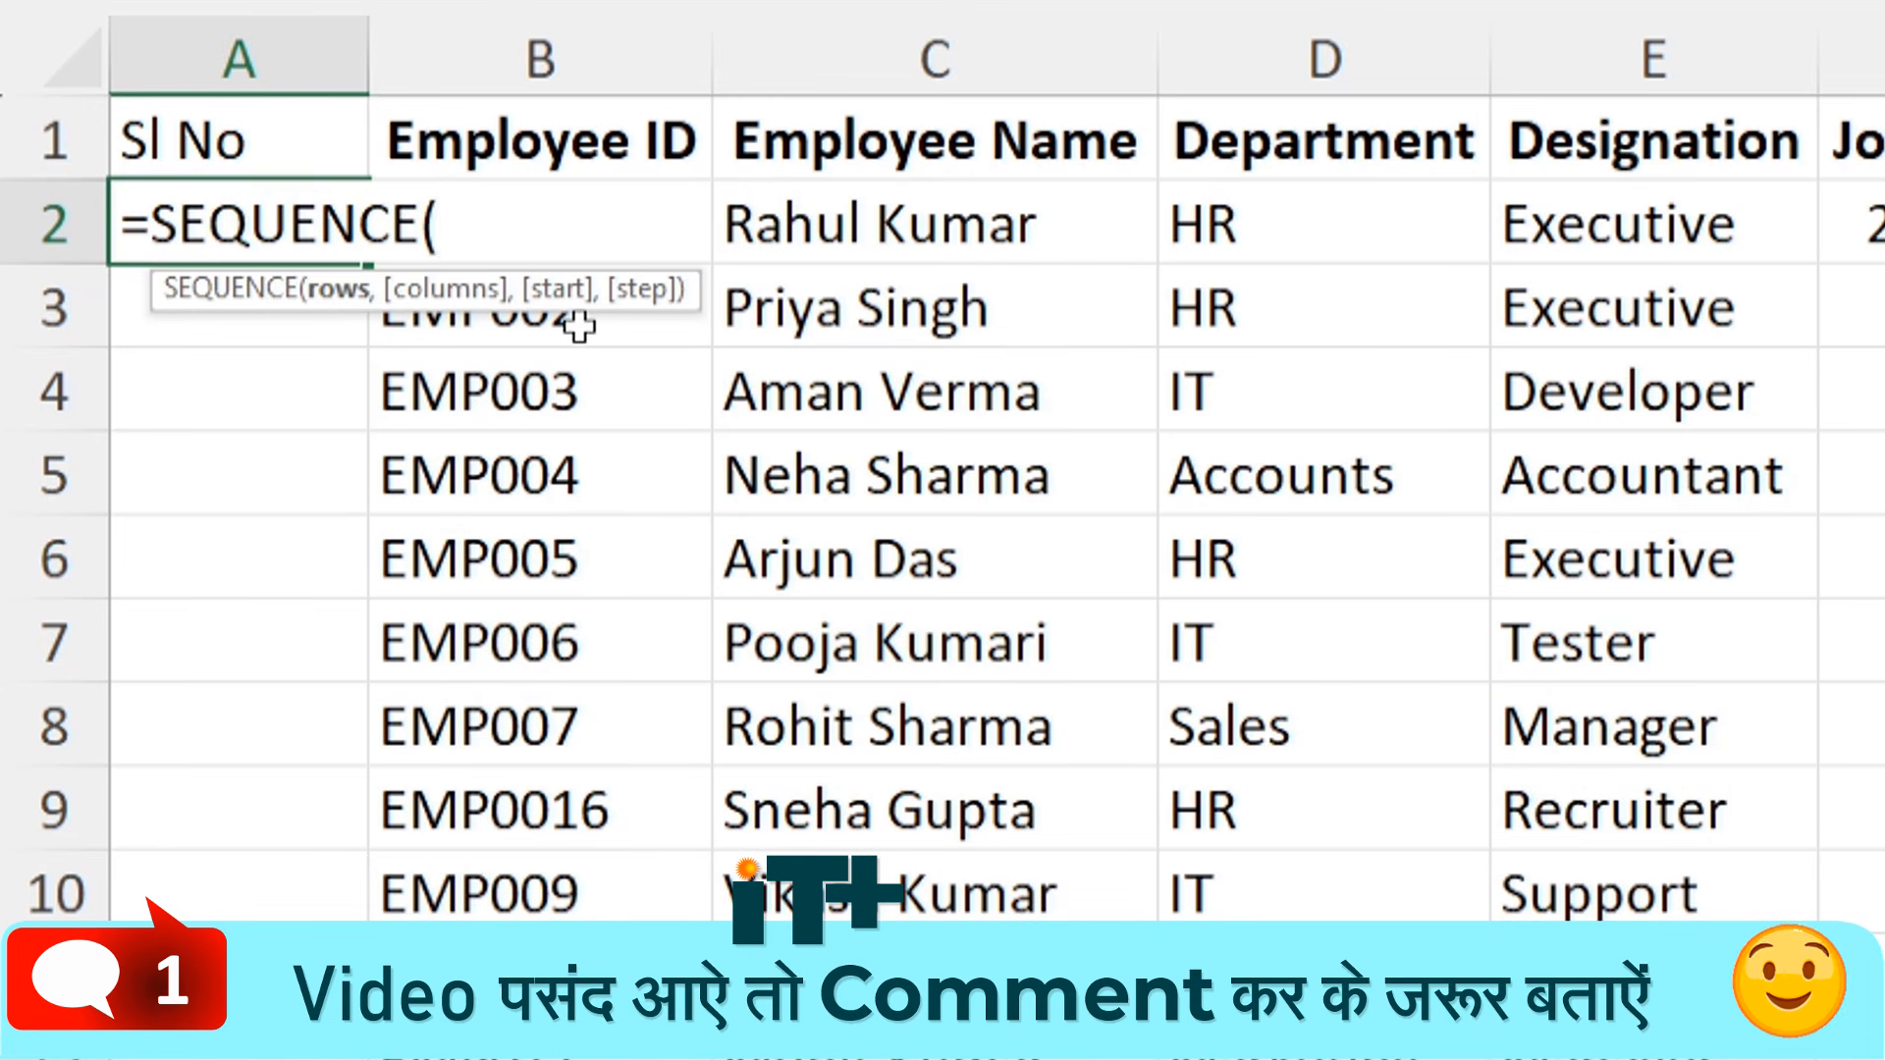
type("cou")
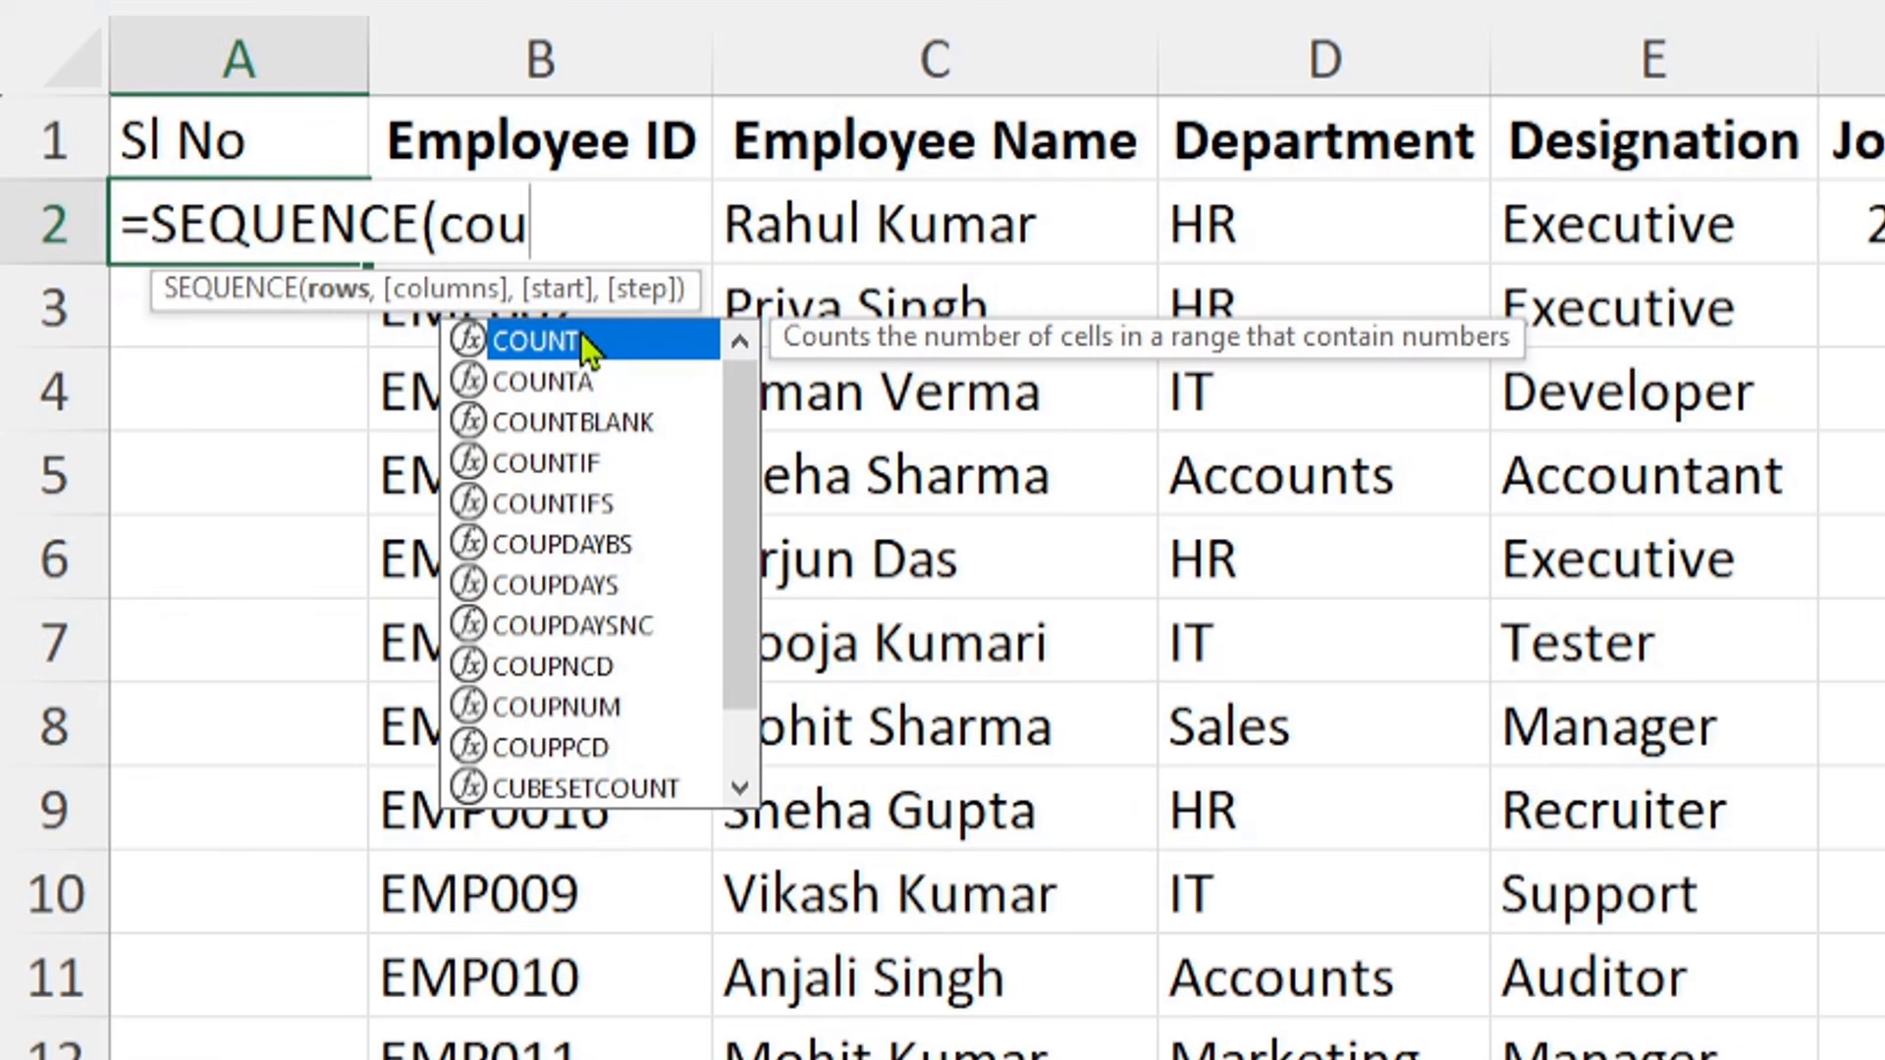
key("Down")
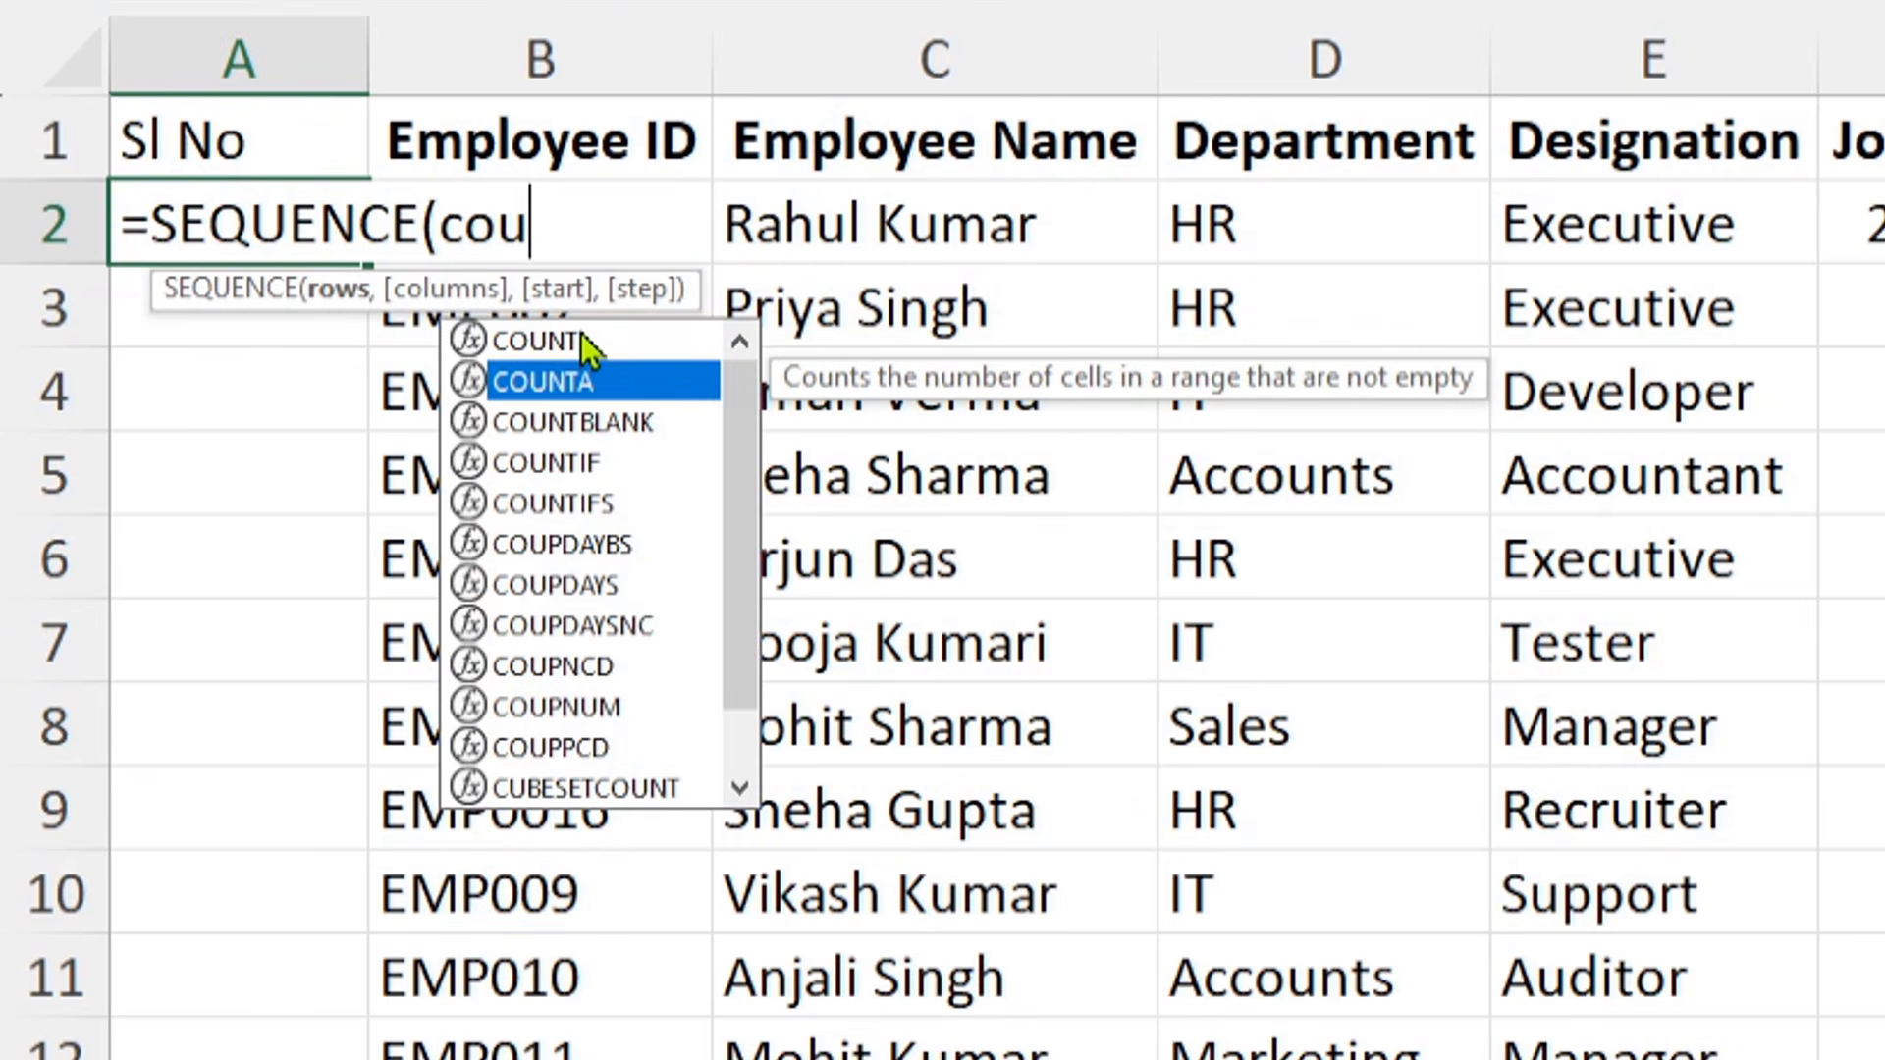
key("Tab")
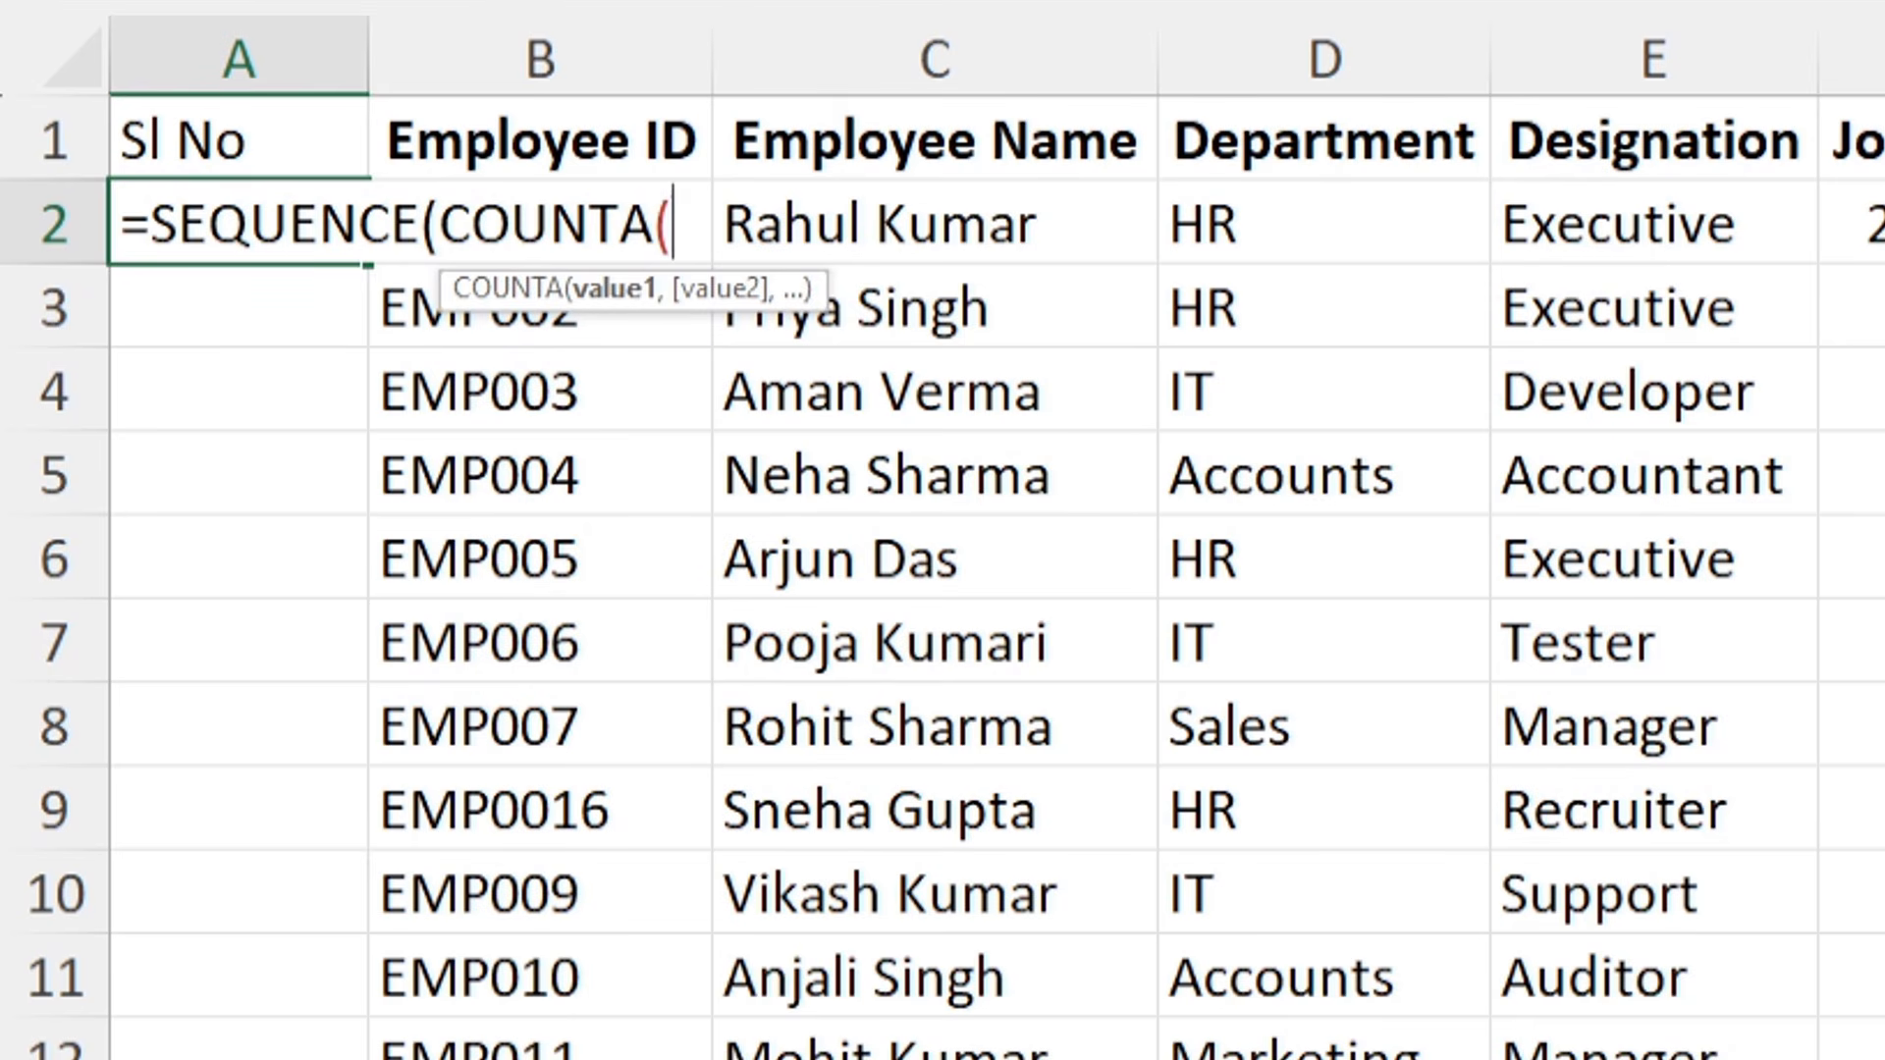
left_click_drag(540, 1056, 580, 214)
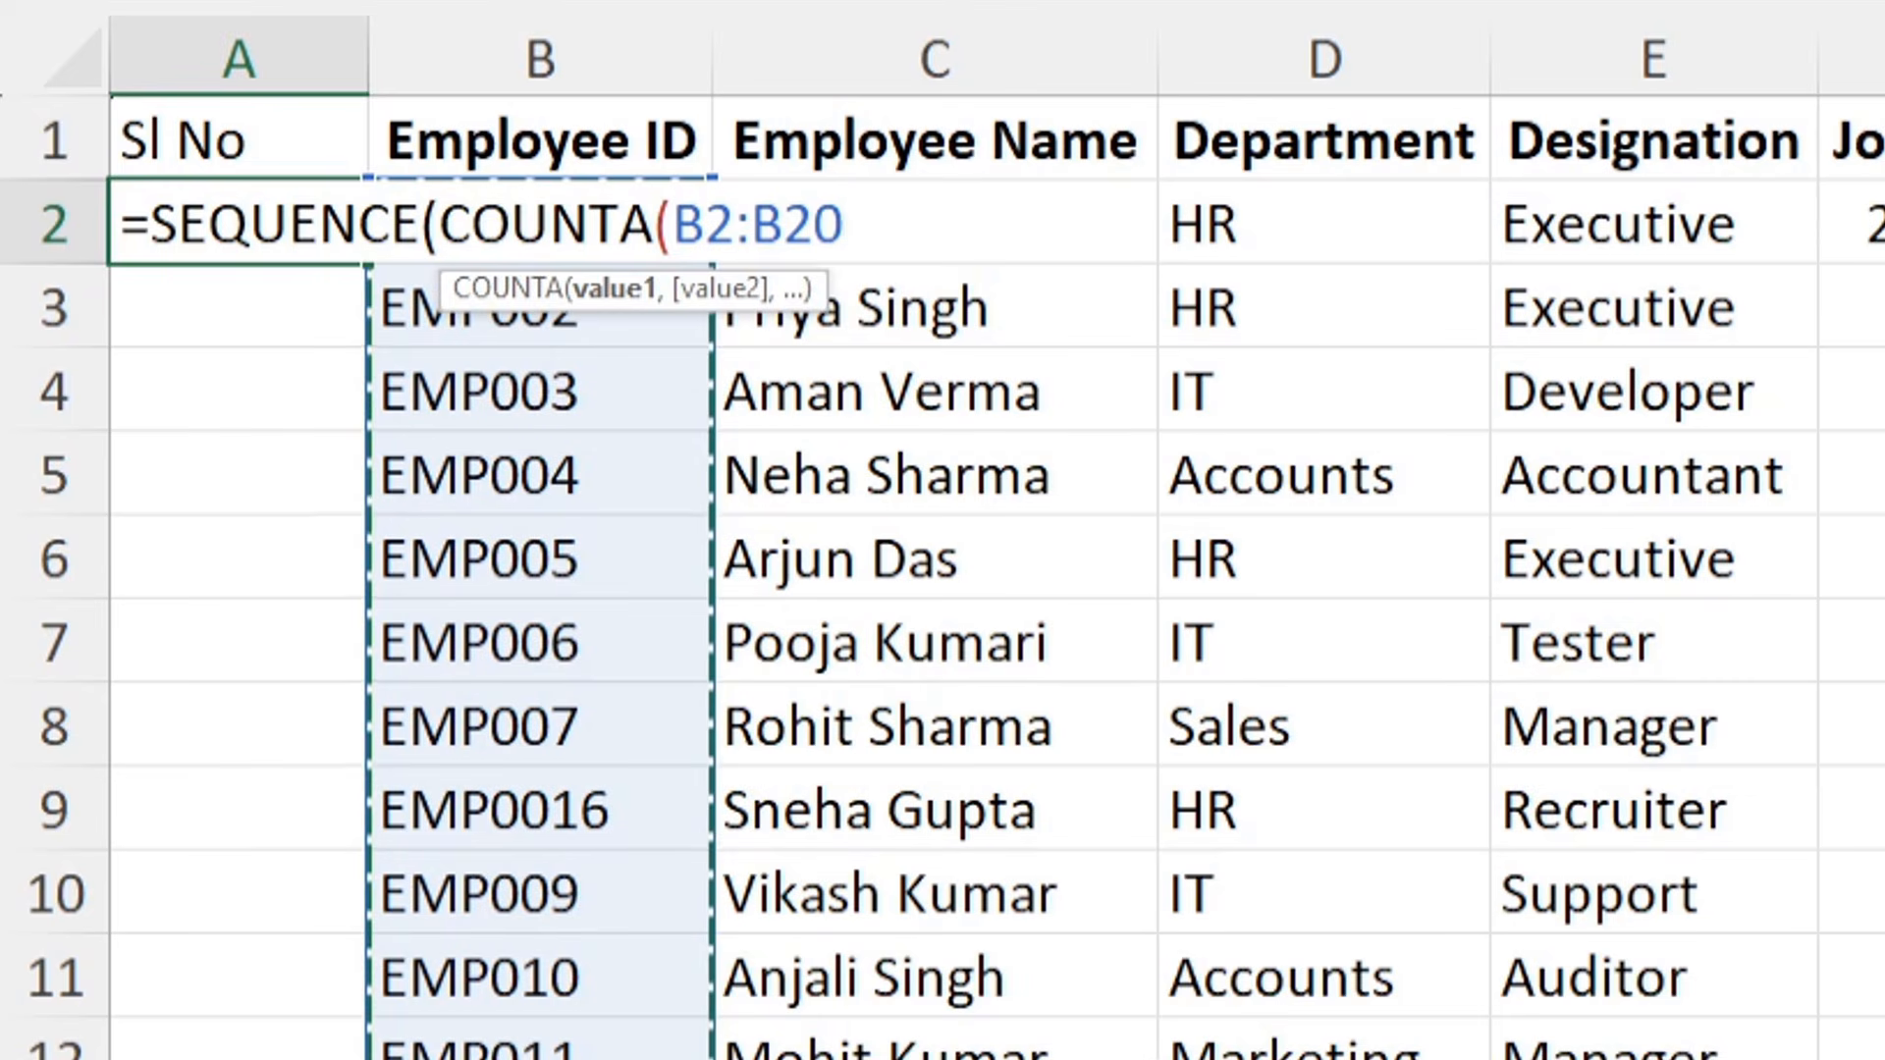
type(")")
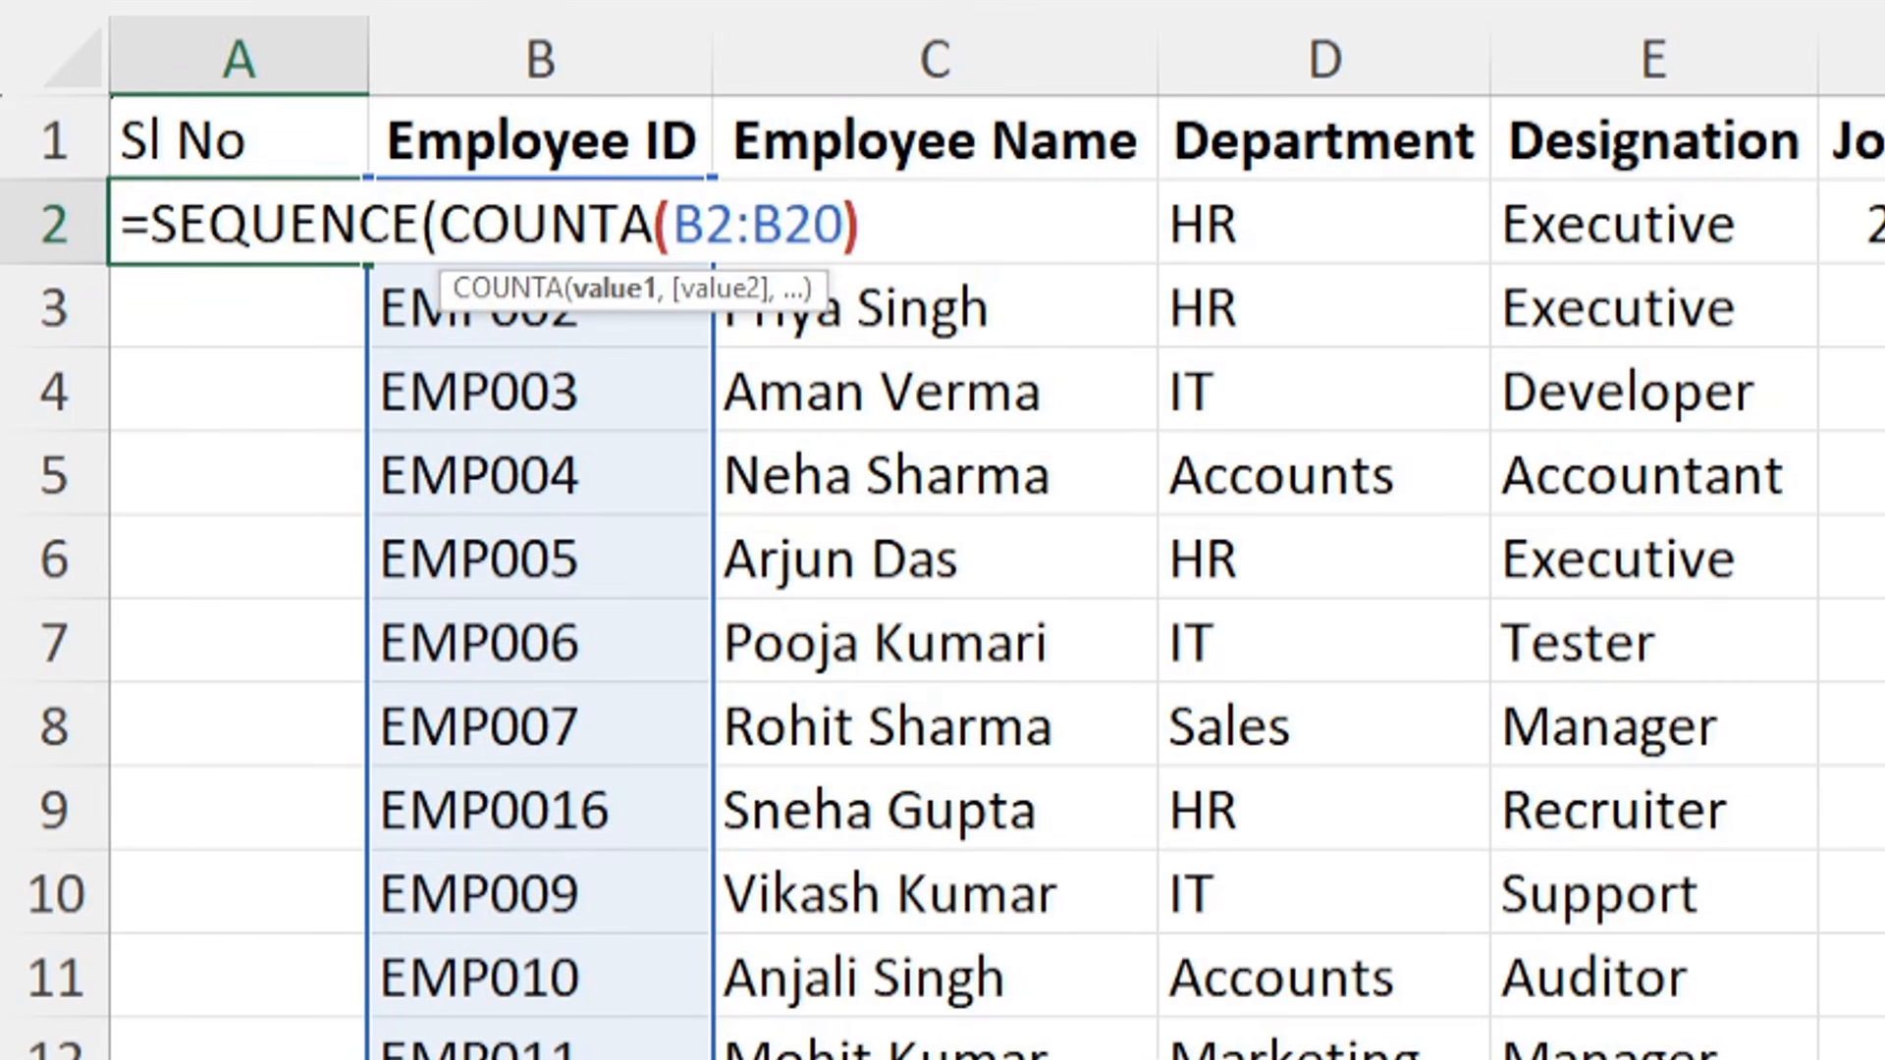
type(")")
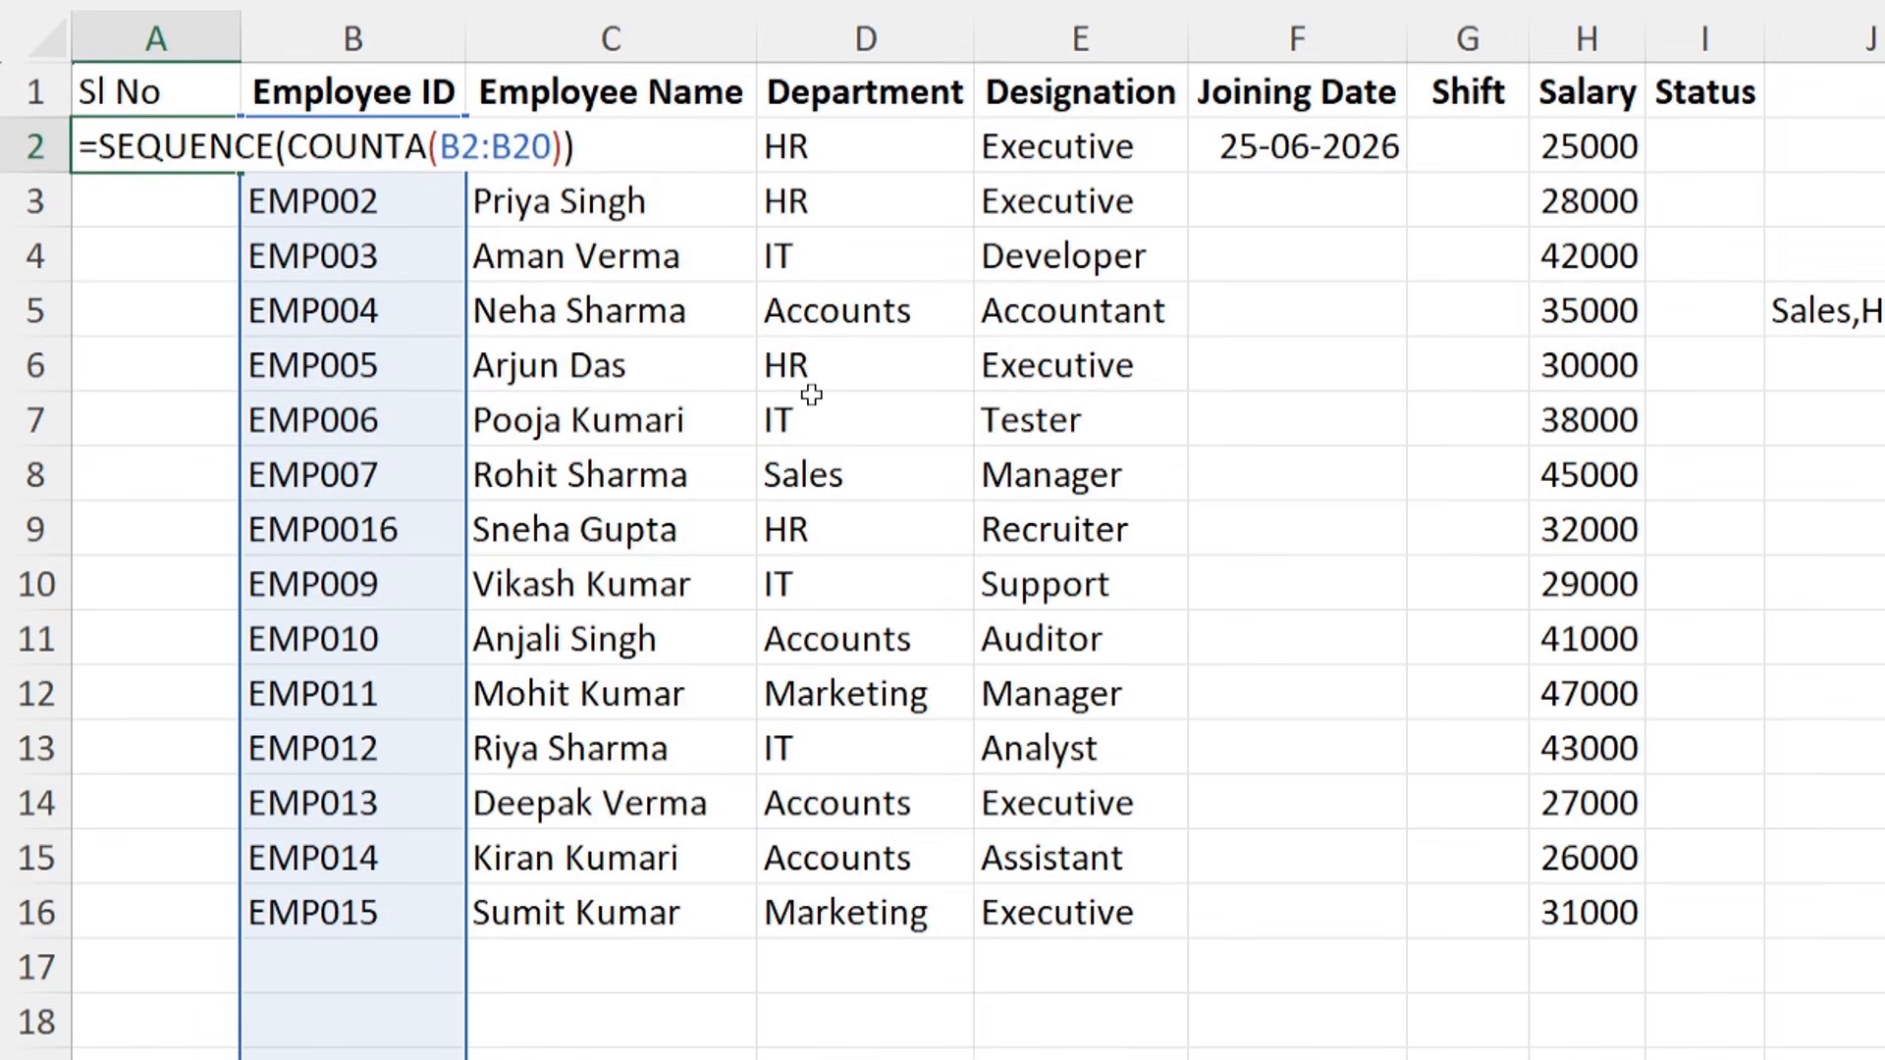
key("Return")
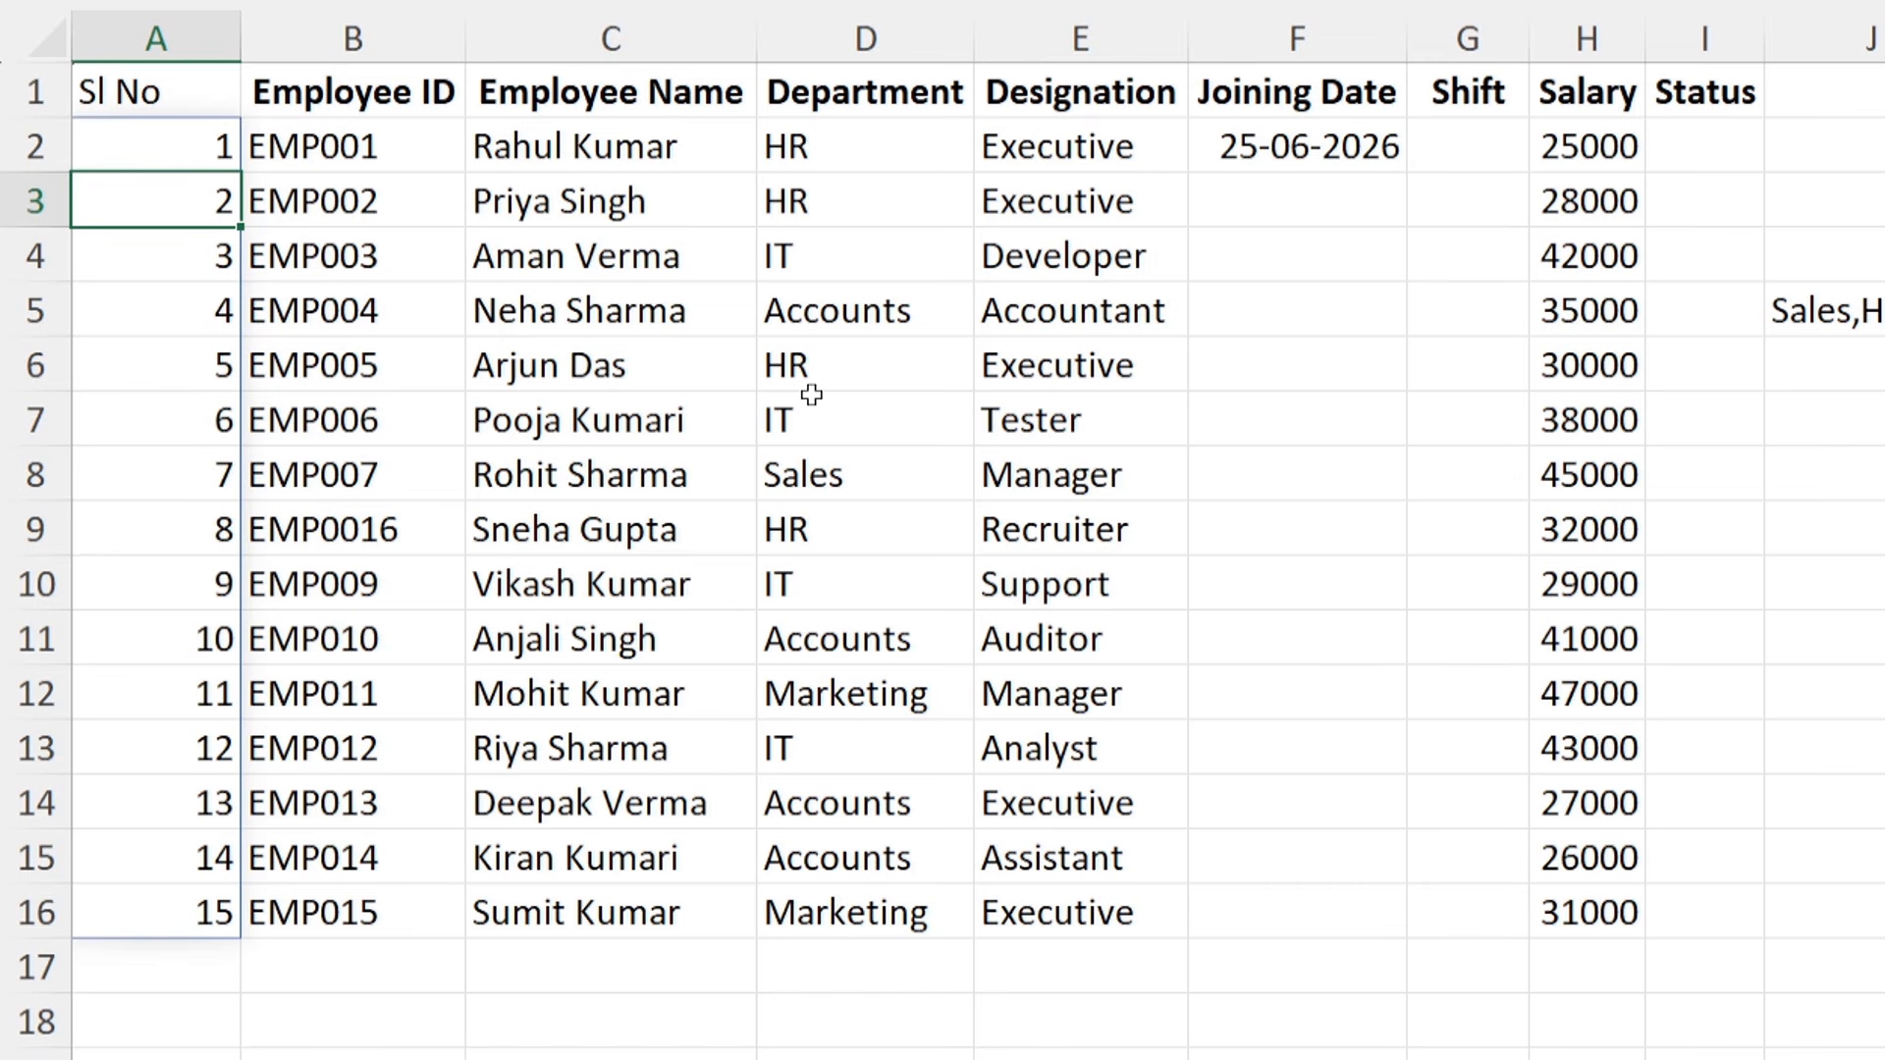
- Enter EMP015 in B17 so Sl No shows 16, then clear rows 15–17 from Employee ID to Salary
left_click(347, 964)
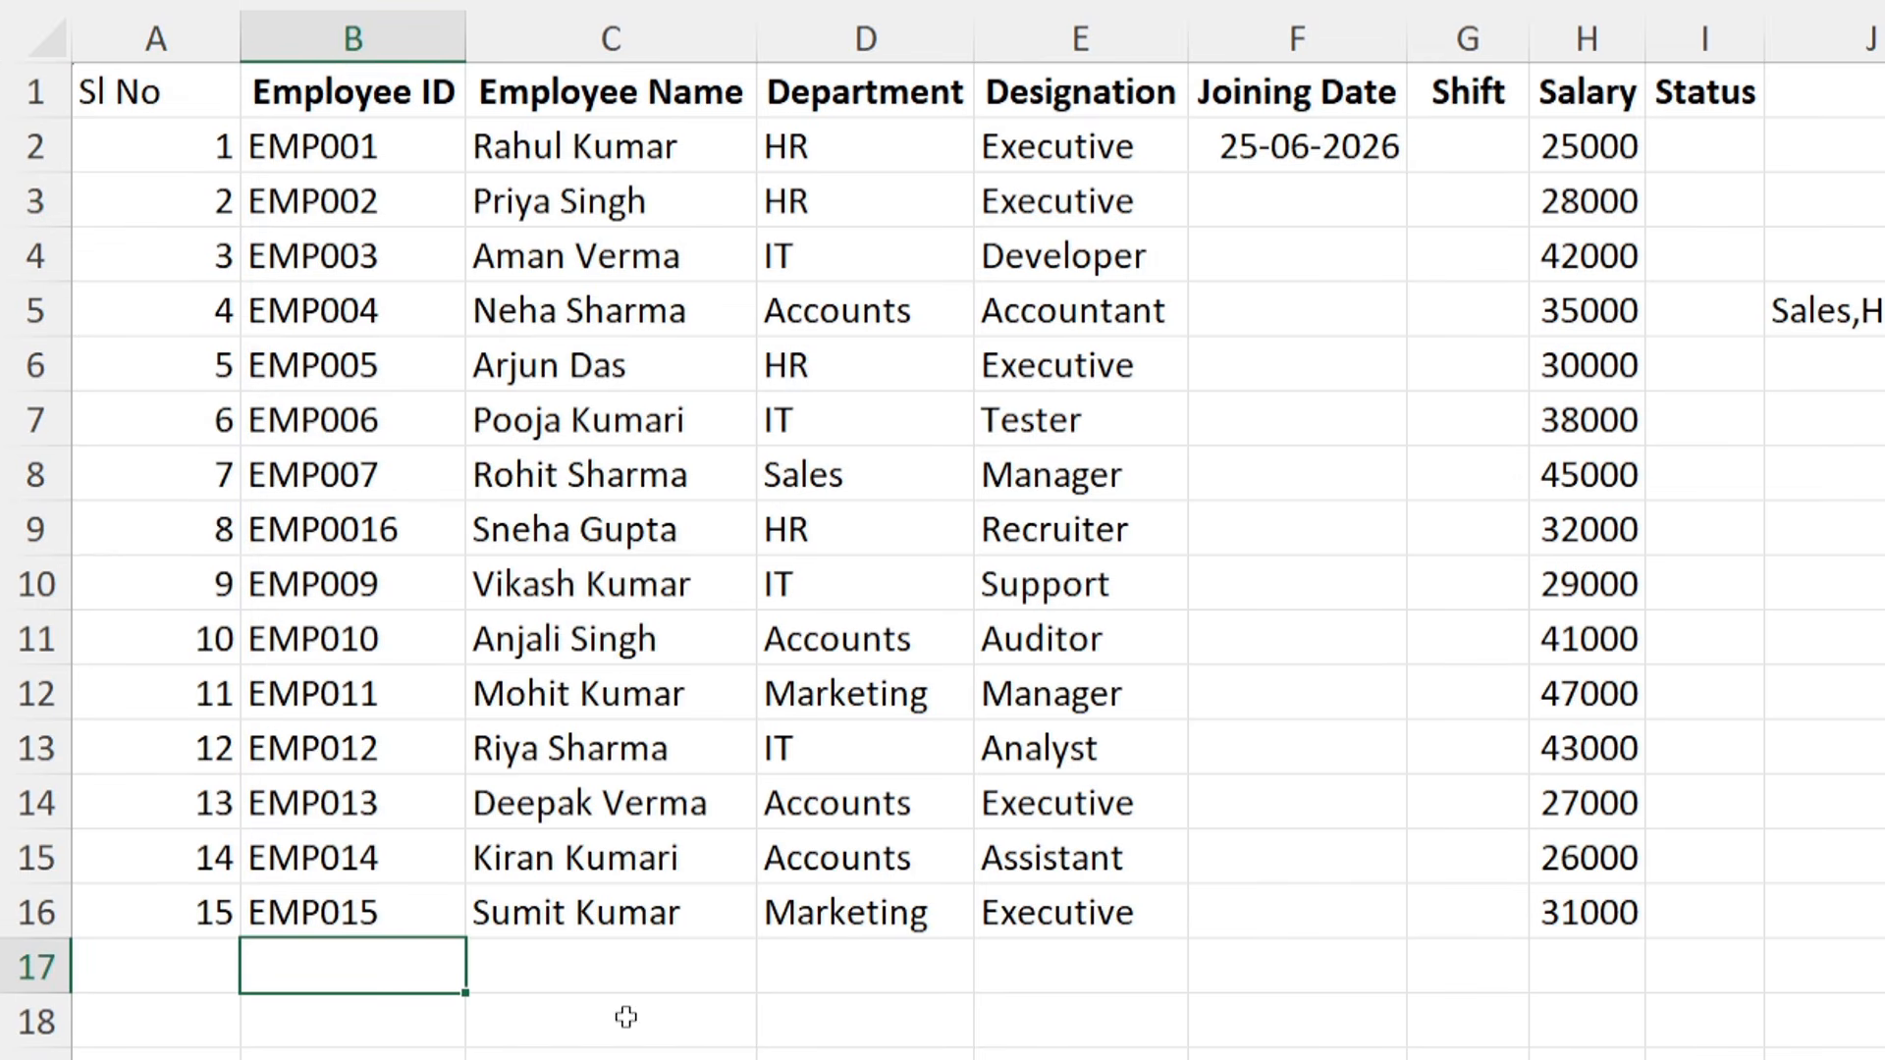
type("EMP01")
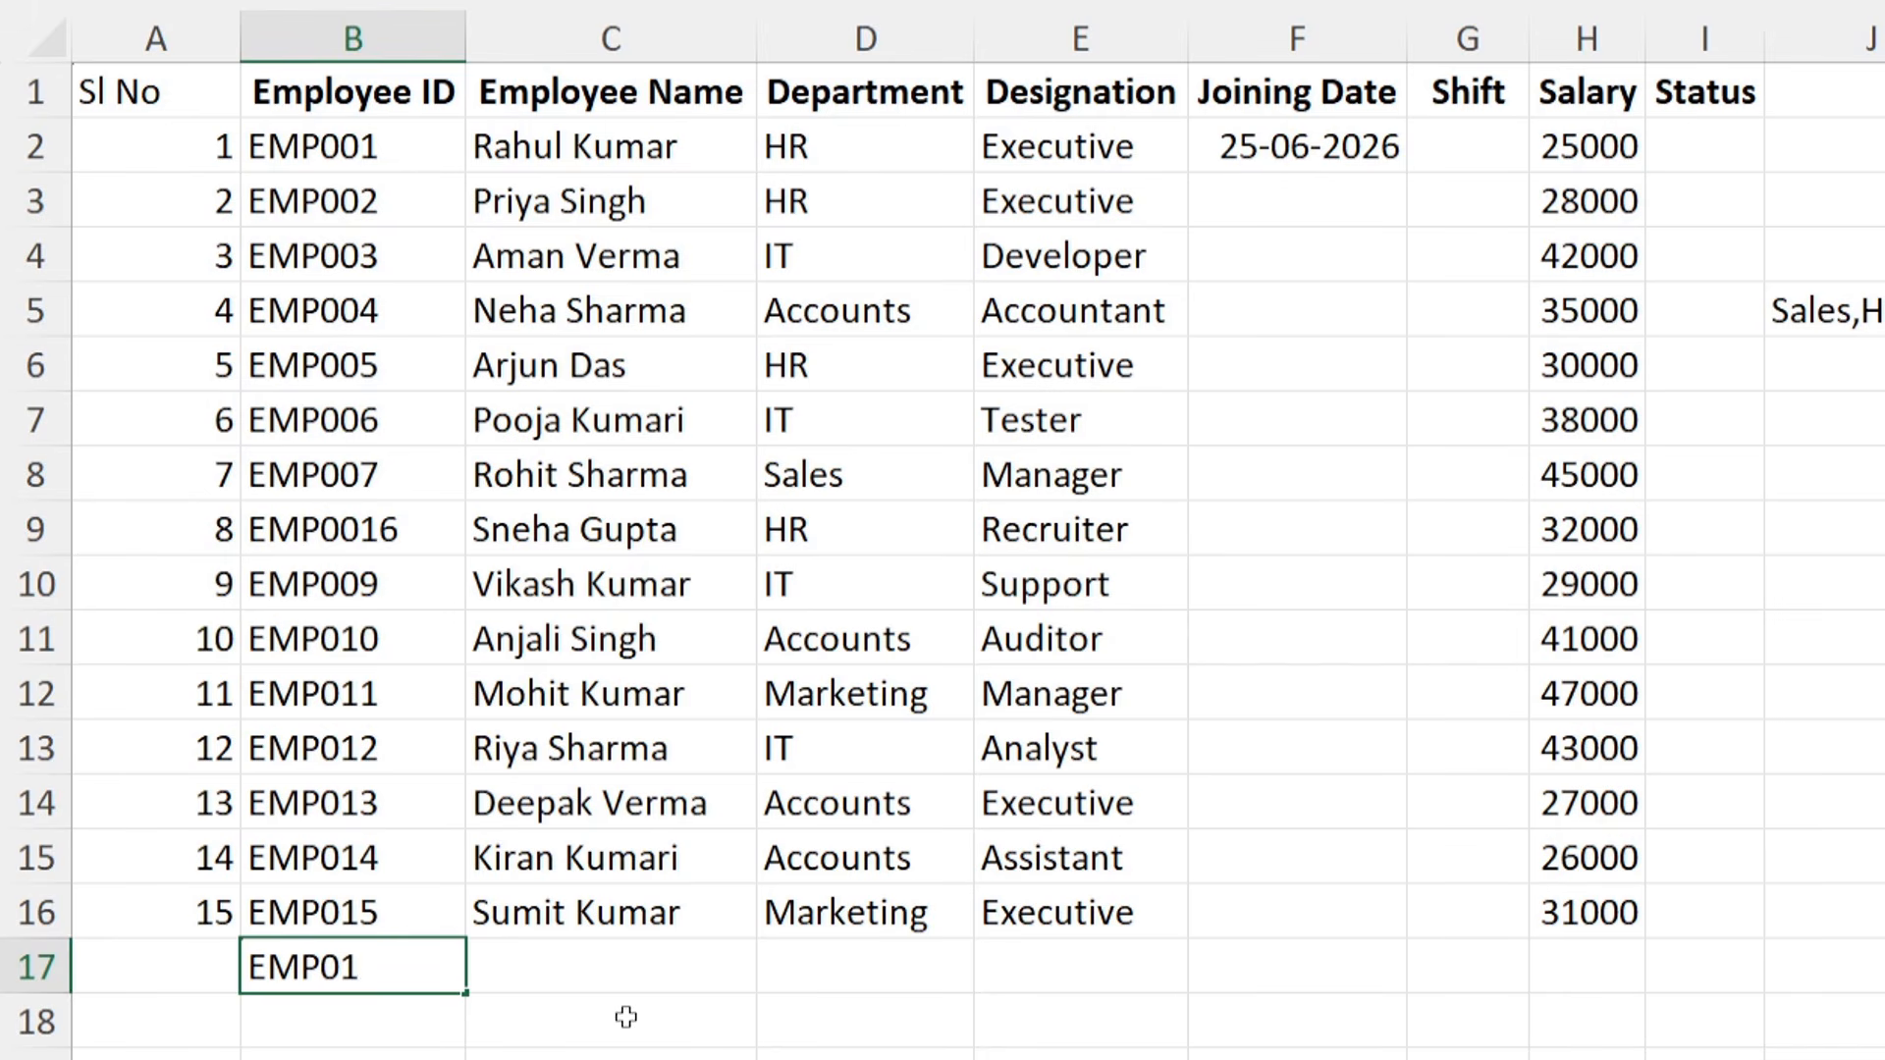
type("57")
key("Return")
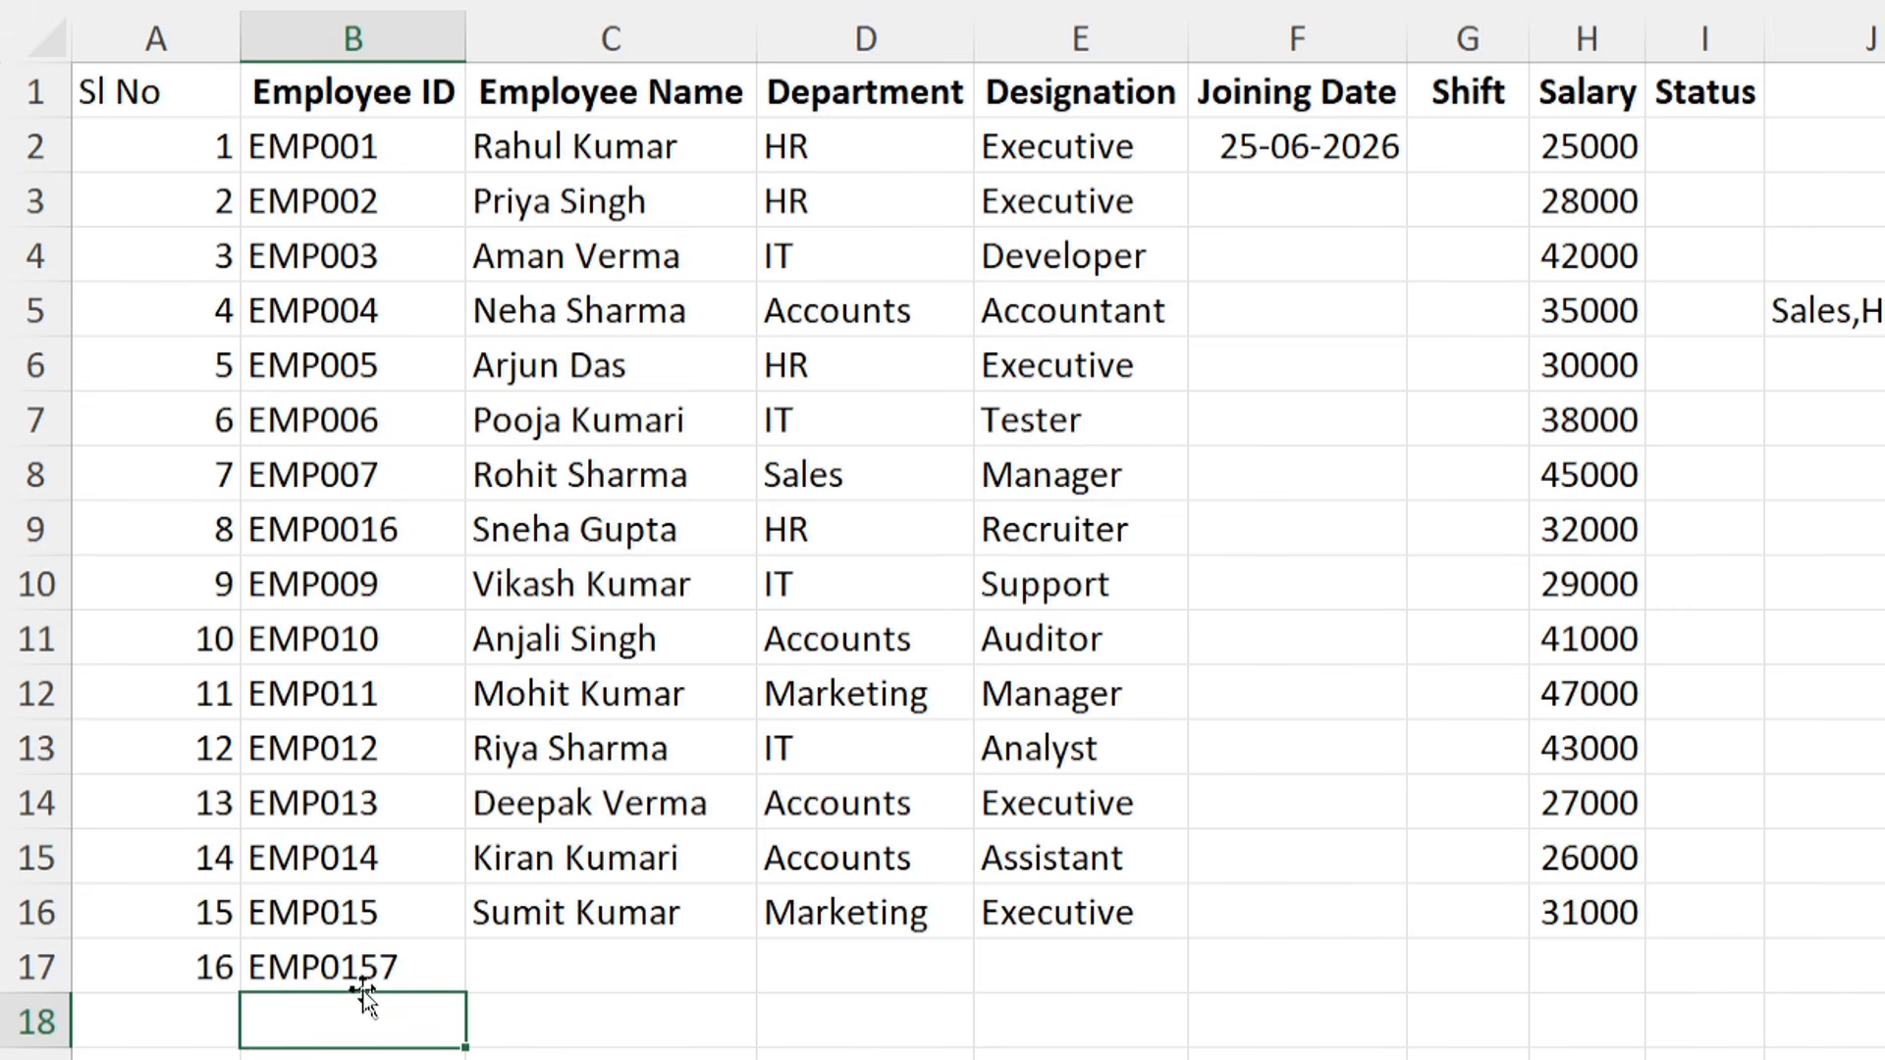
mouse_move(294, 862)
left_mouse_down()
mouse_move(955, 981)
mouse_move(1568, 966)
left_mouse_up()
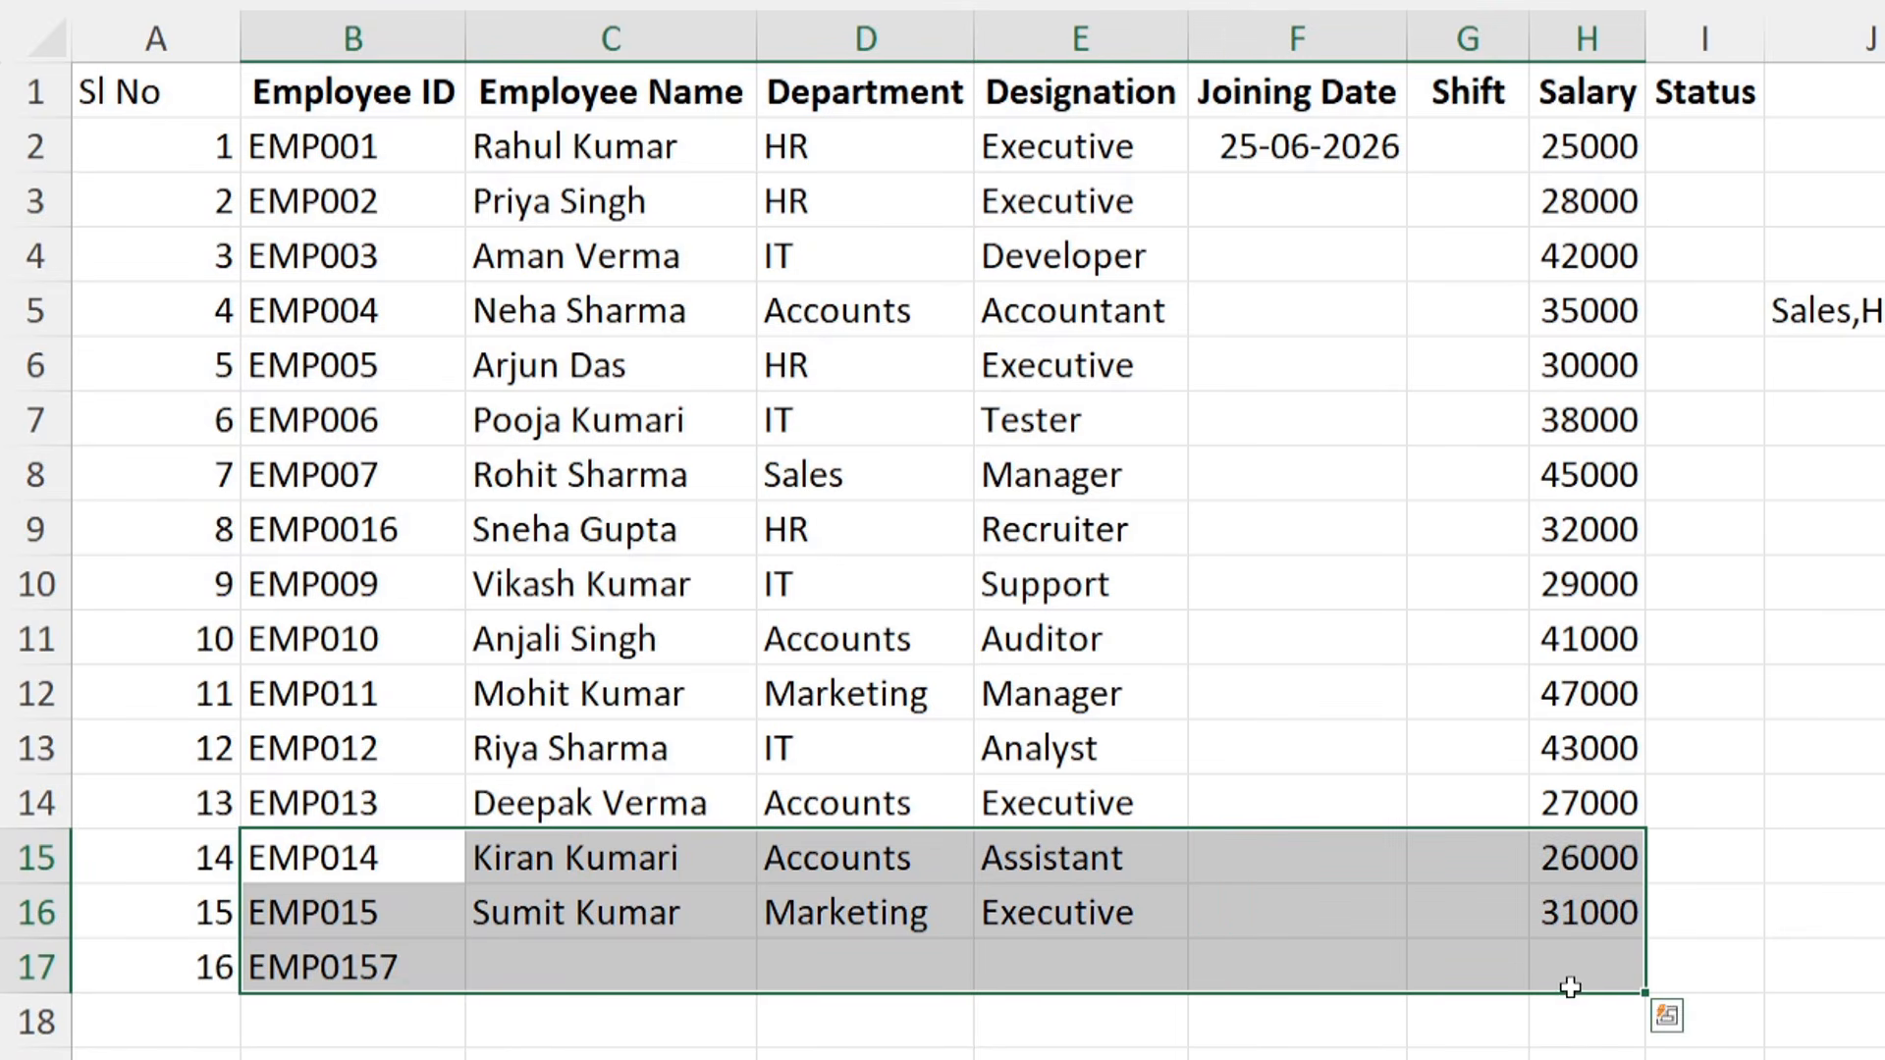
key("Delete")
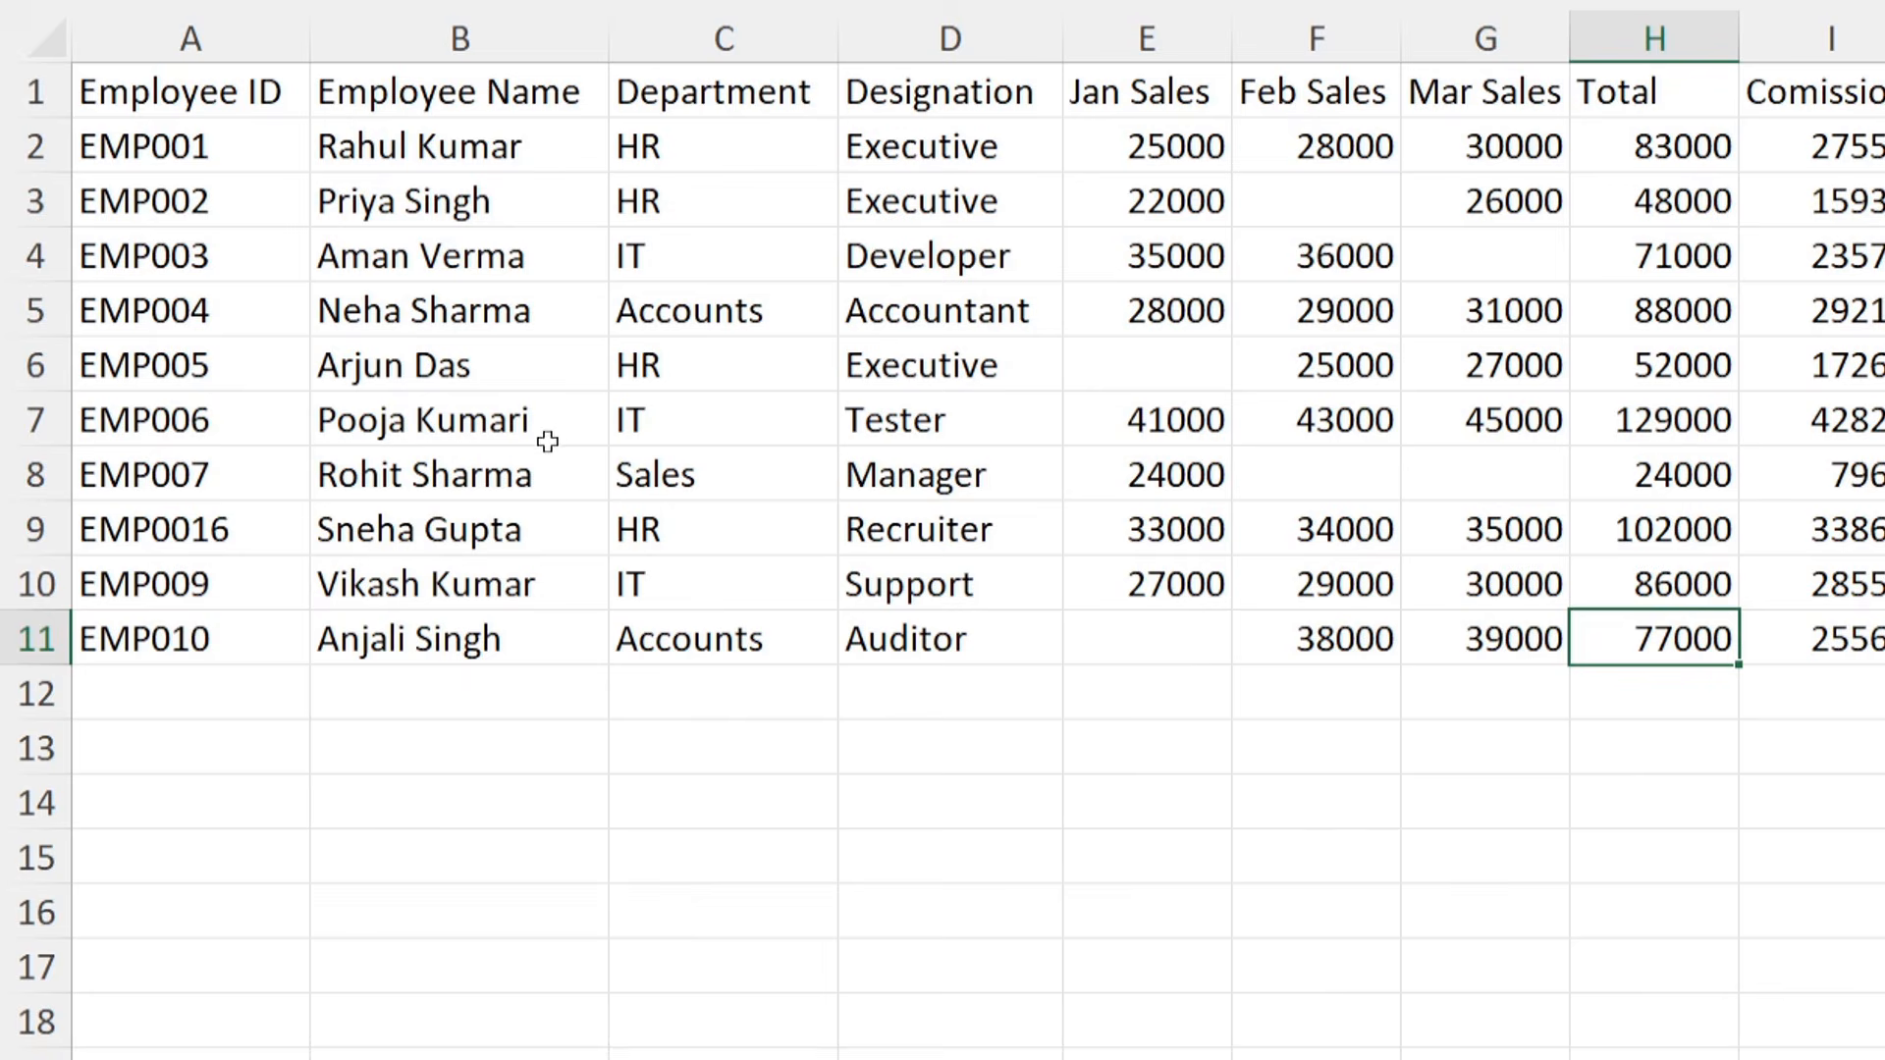
- Open Excel Options on the Quick Access Toolbar page through the customization list's More Commands
left_click(660, 477)
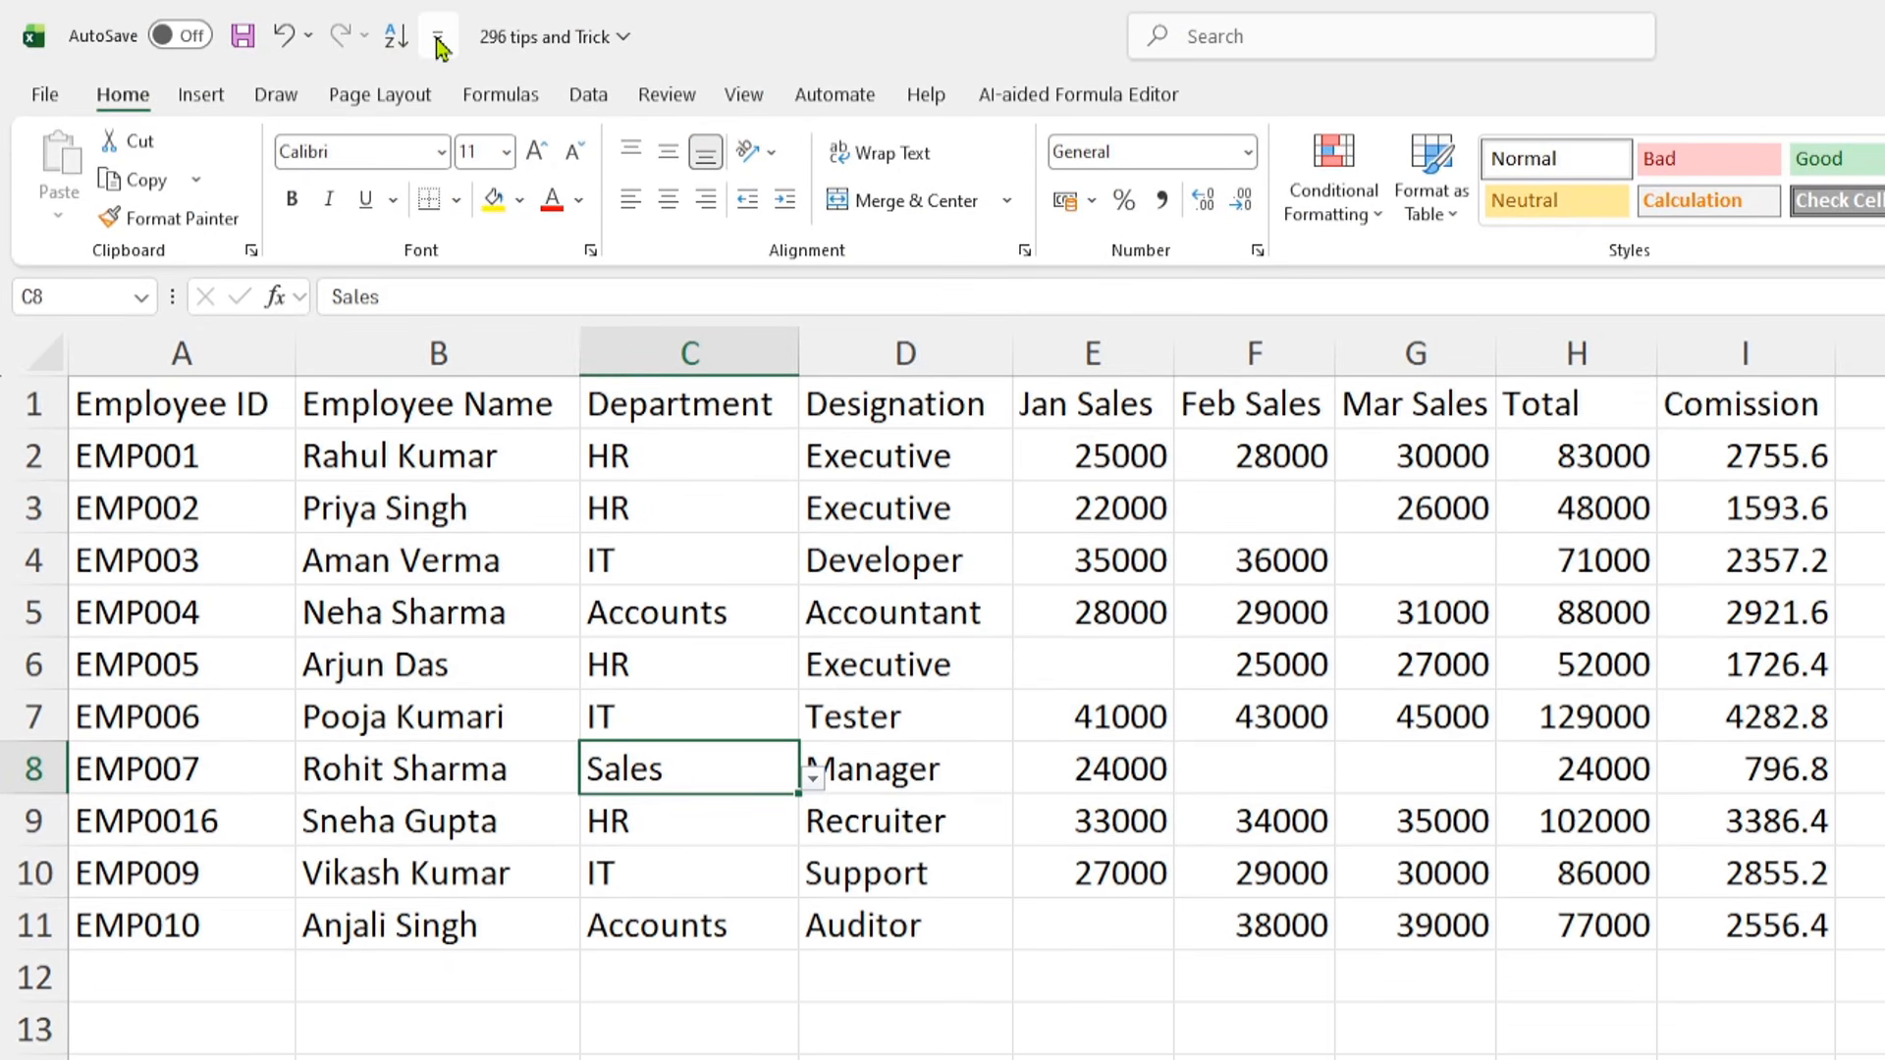
left_click(438, 39)
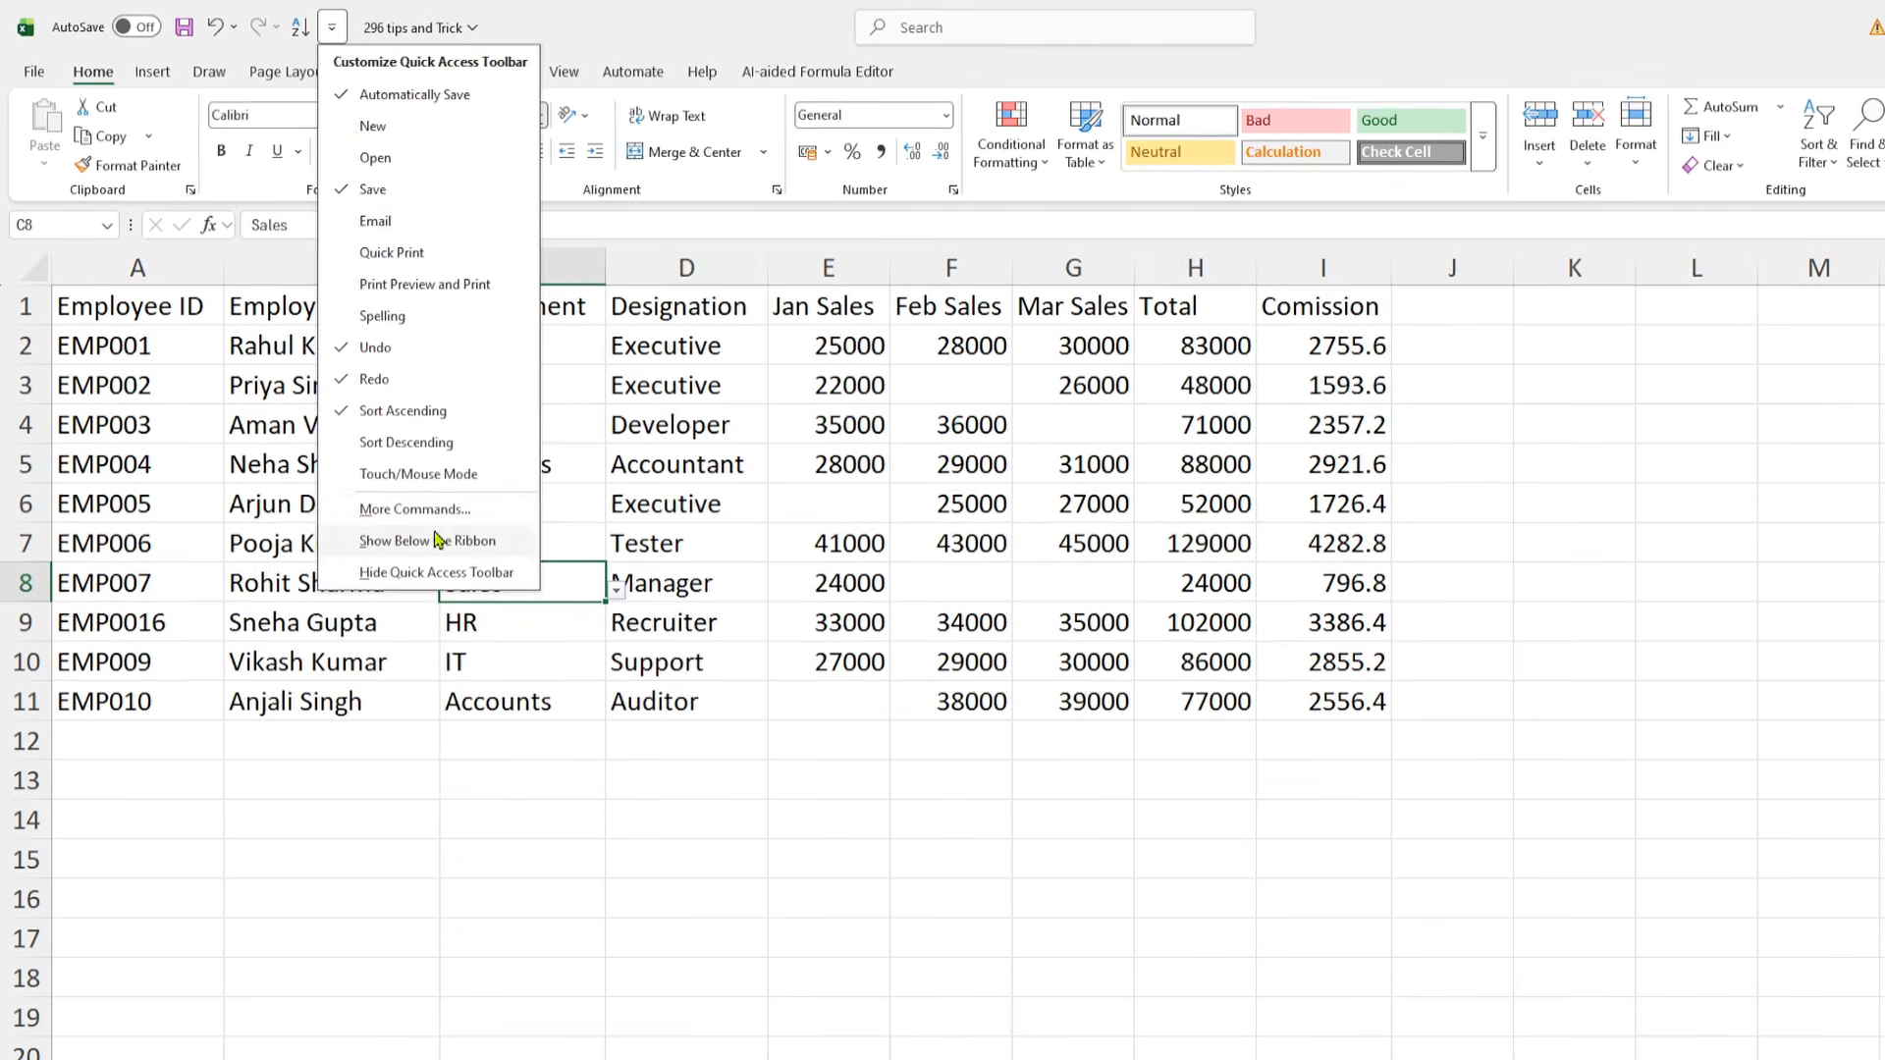
left_click(437, 517)
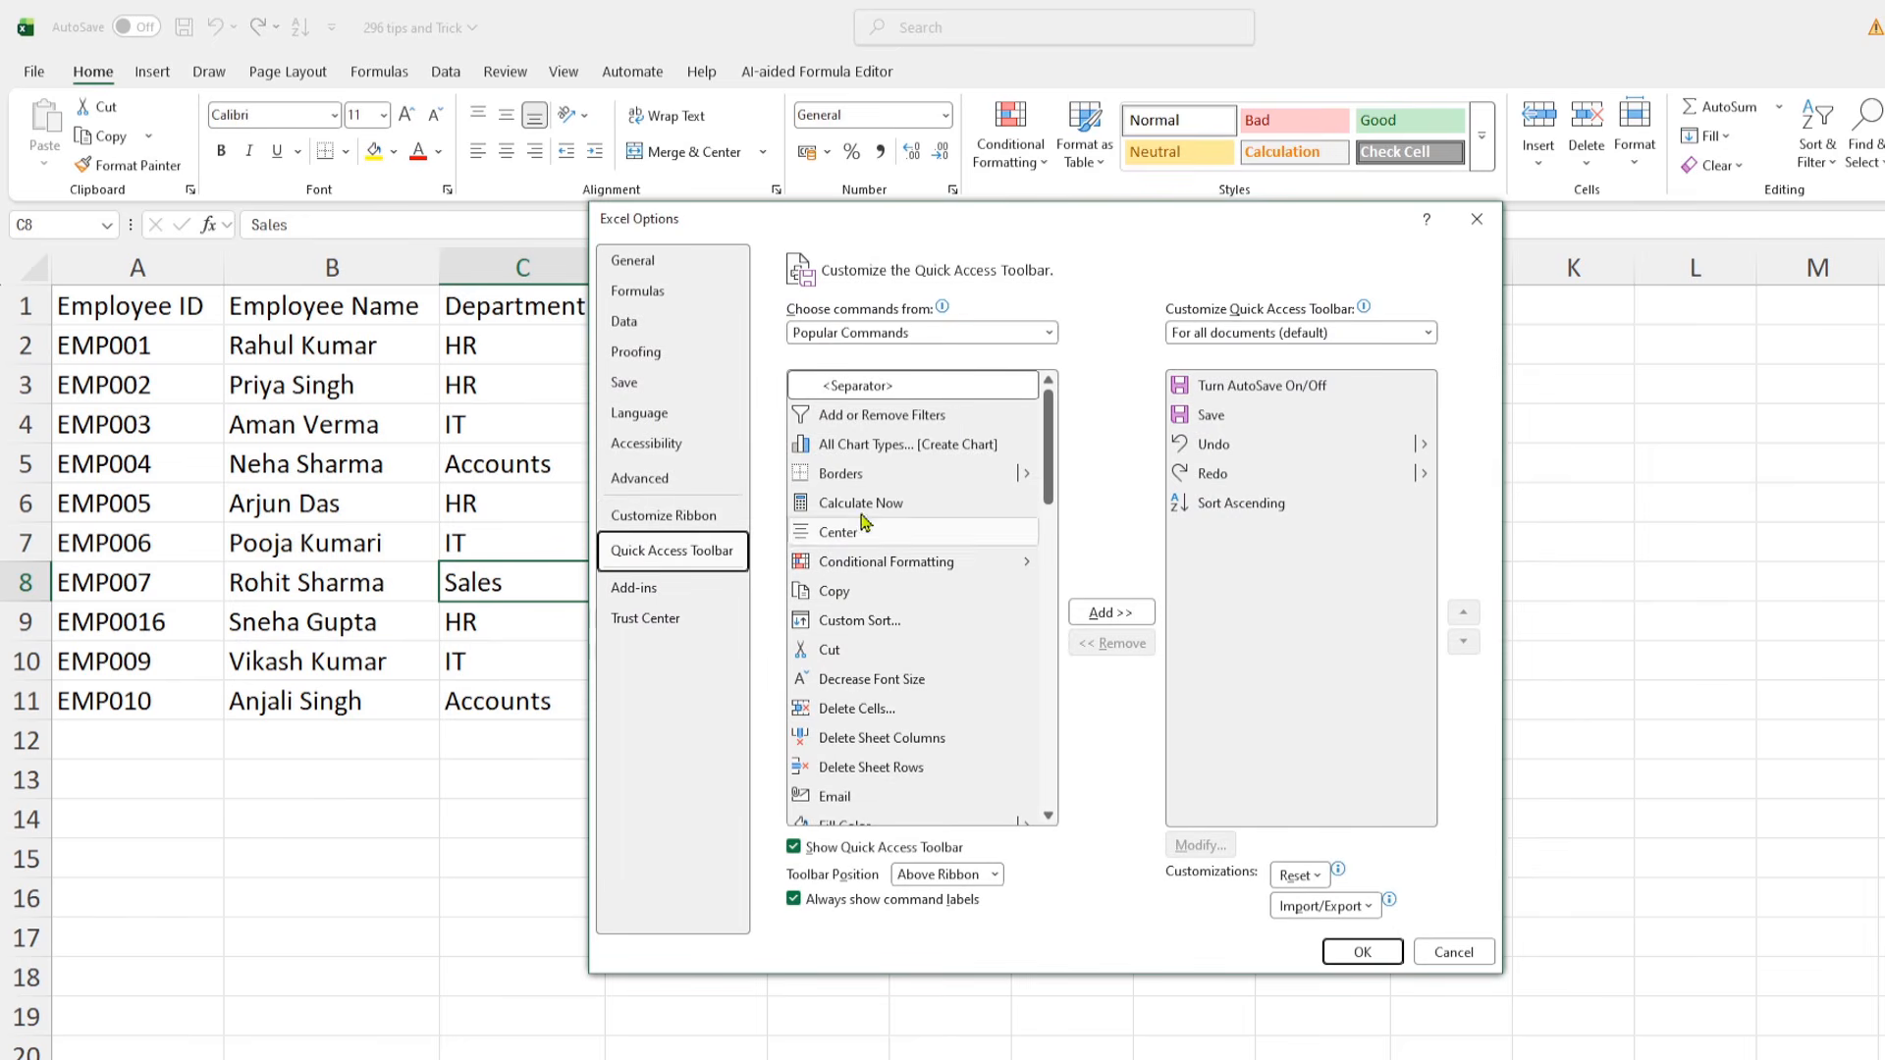
- Add the Form... command from All Commands to the Quick Access Toolbar and confirm with OK
left_click(928, 333)
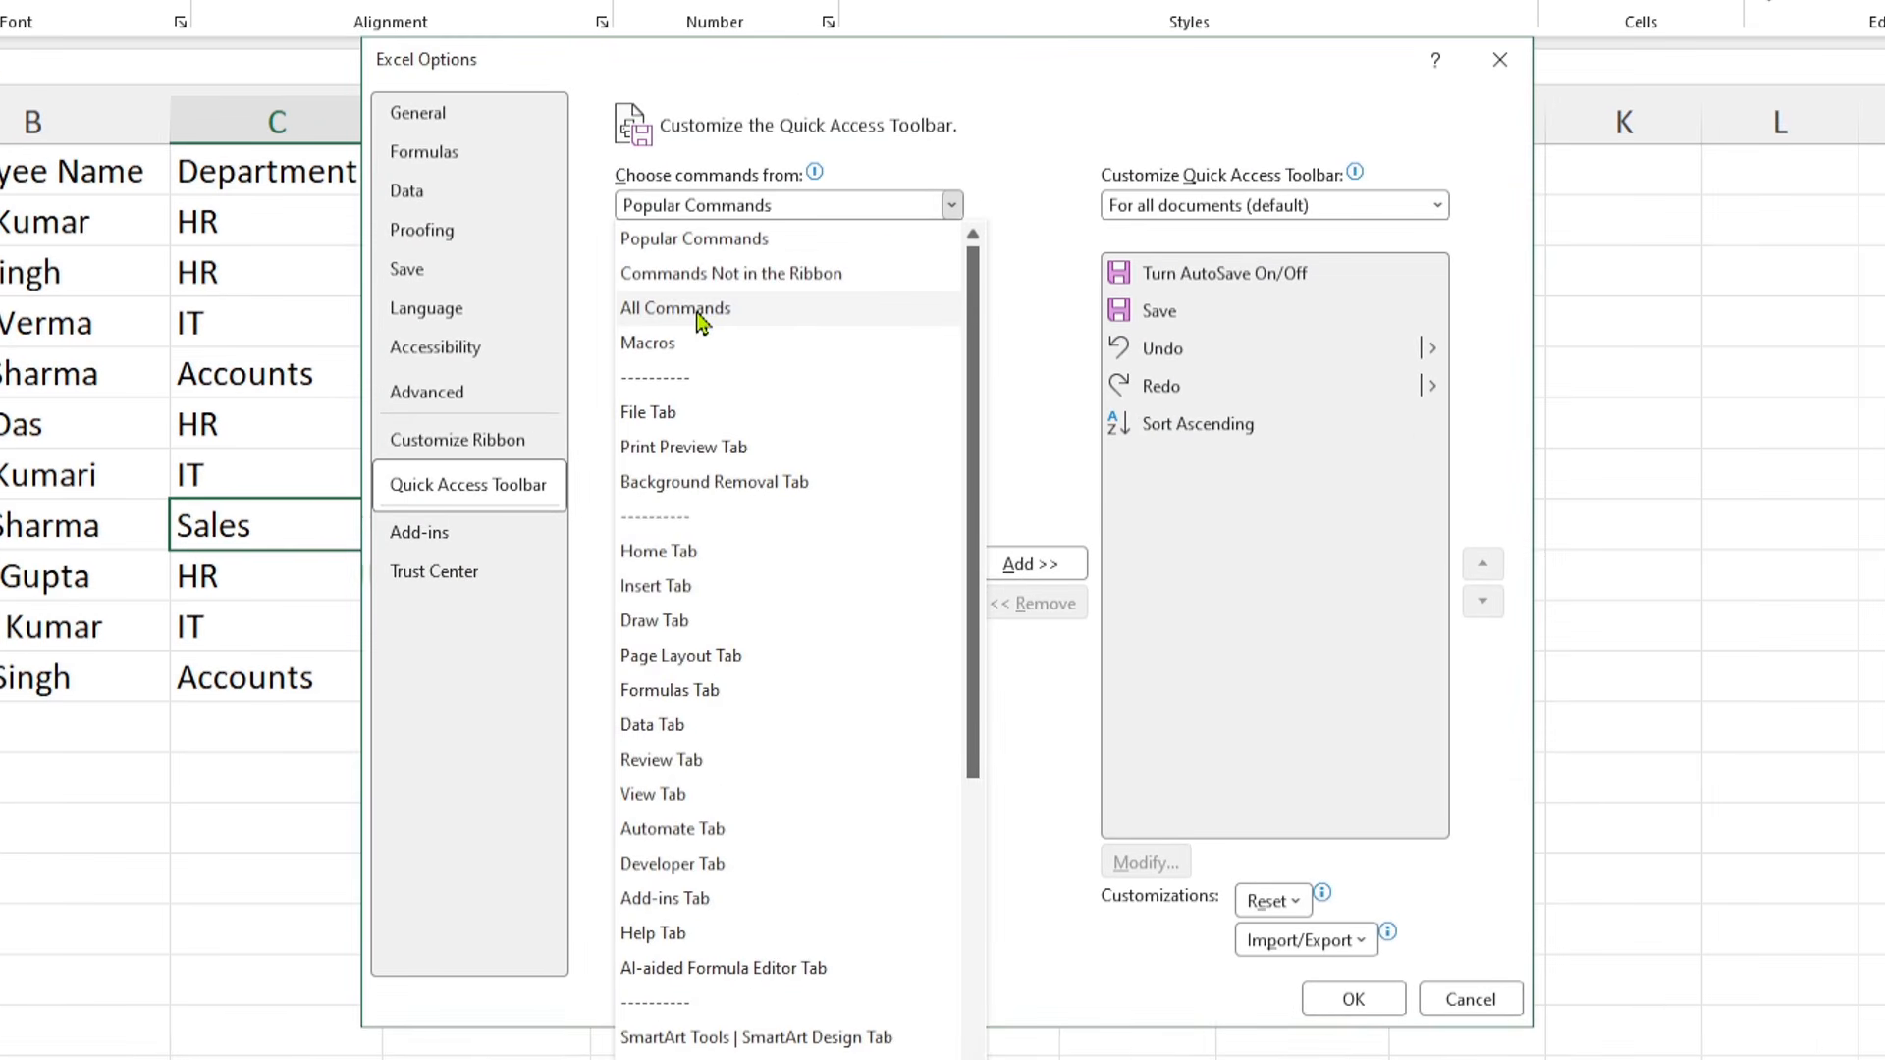
left_click(701, 319)
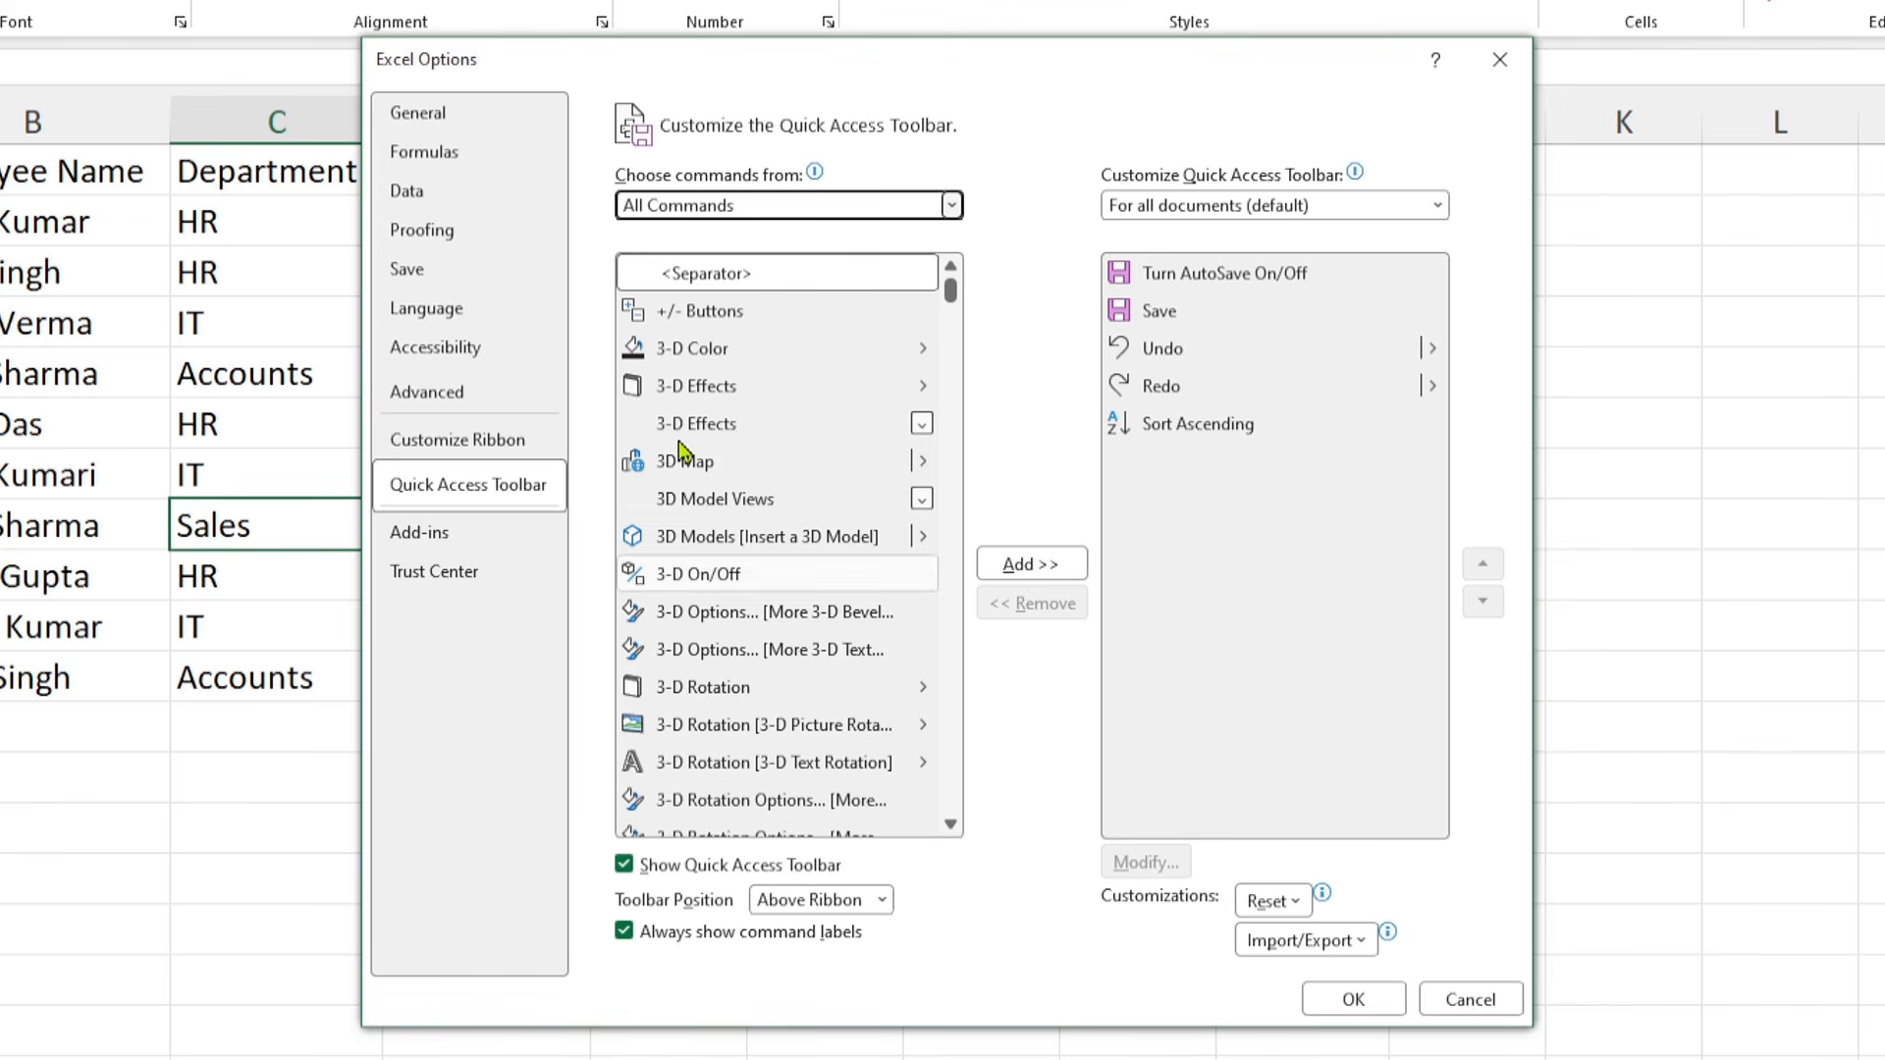
left_click(703, 469)
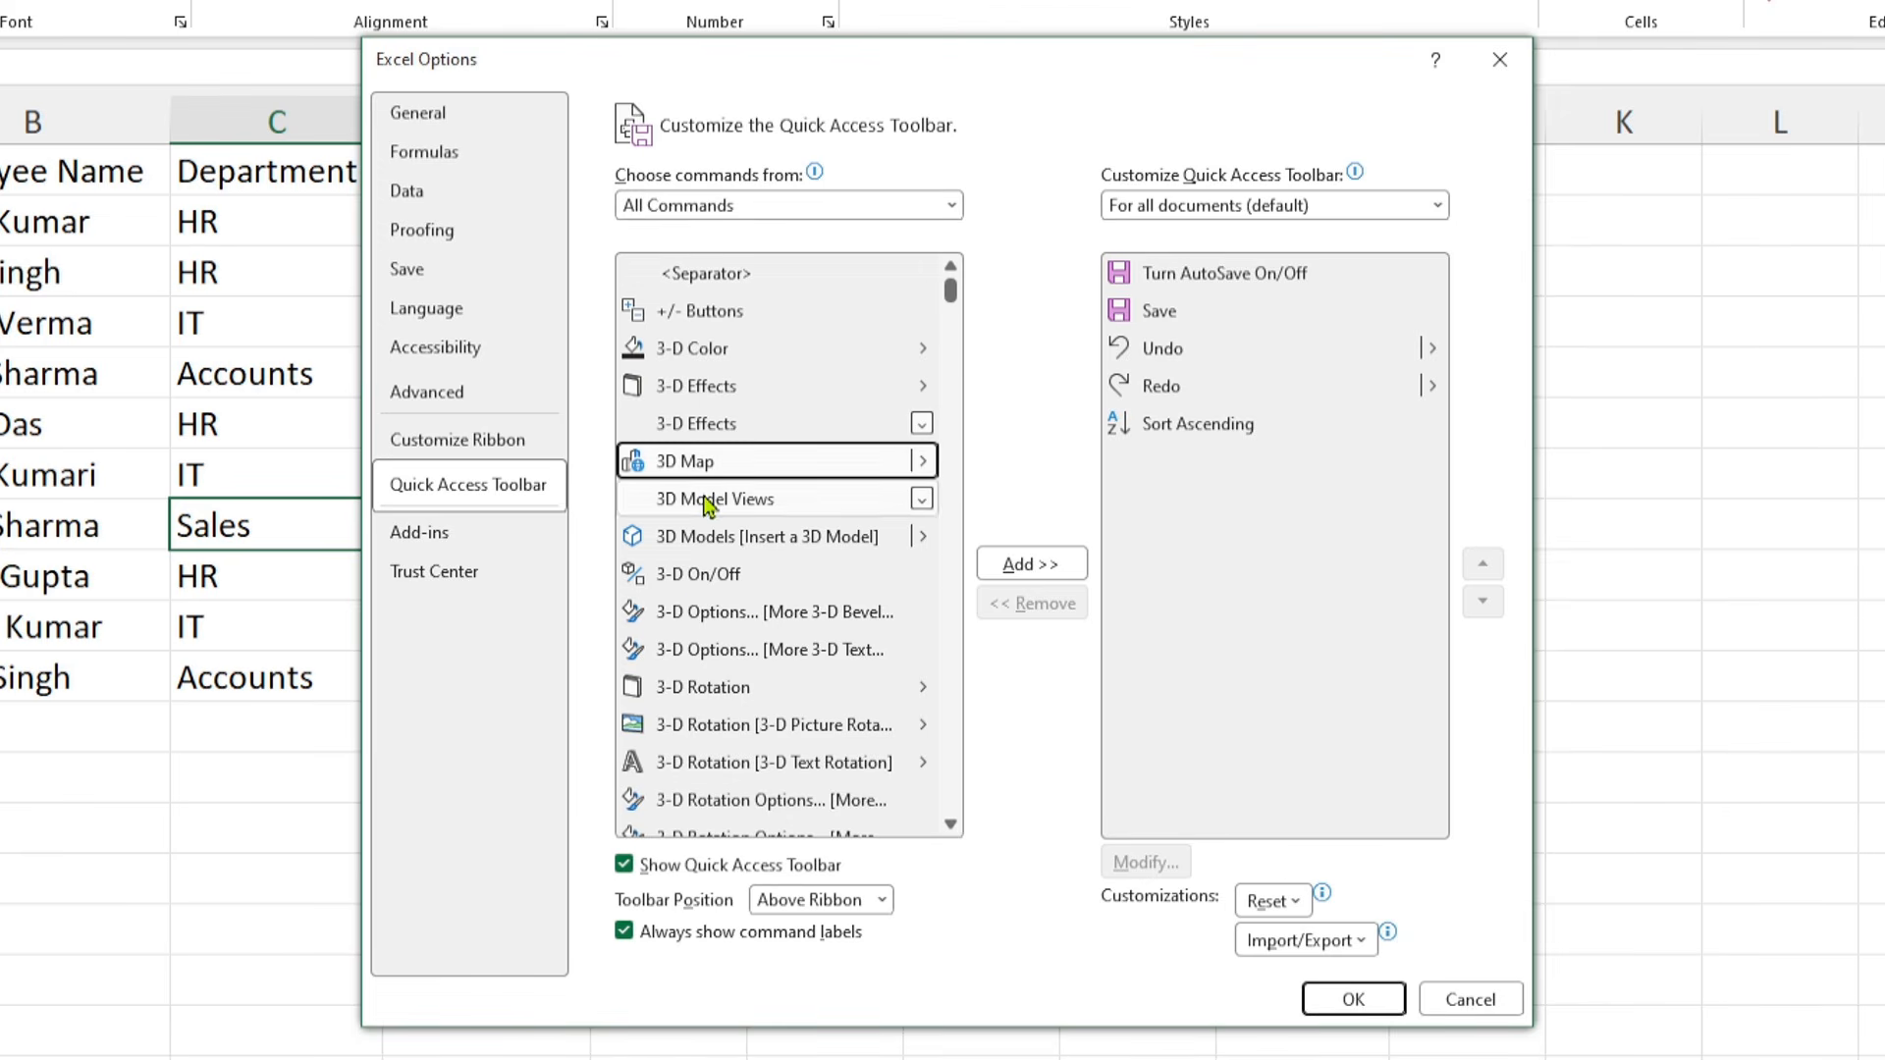
key("f")
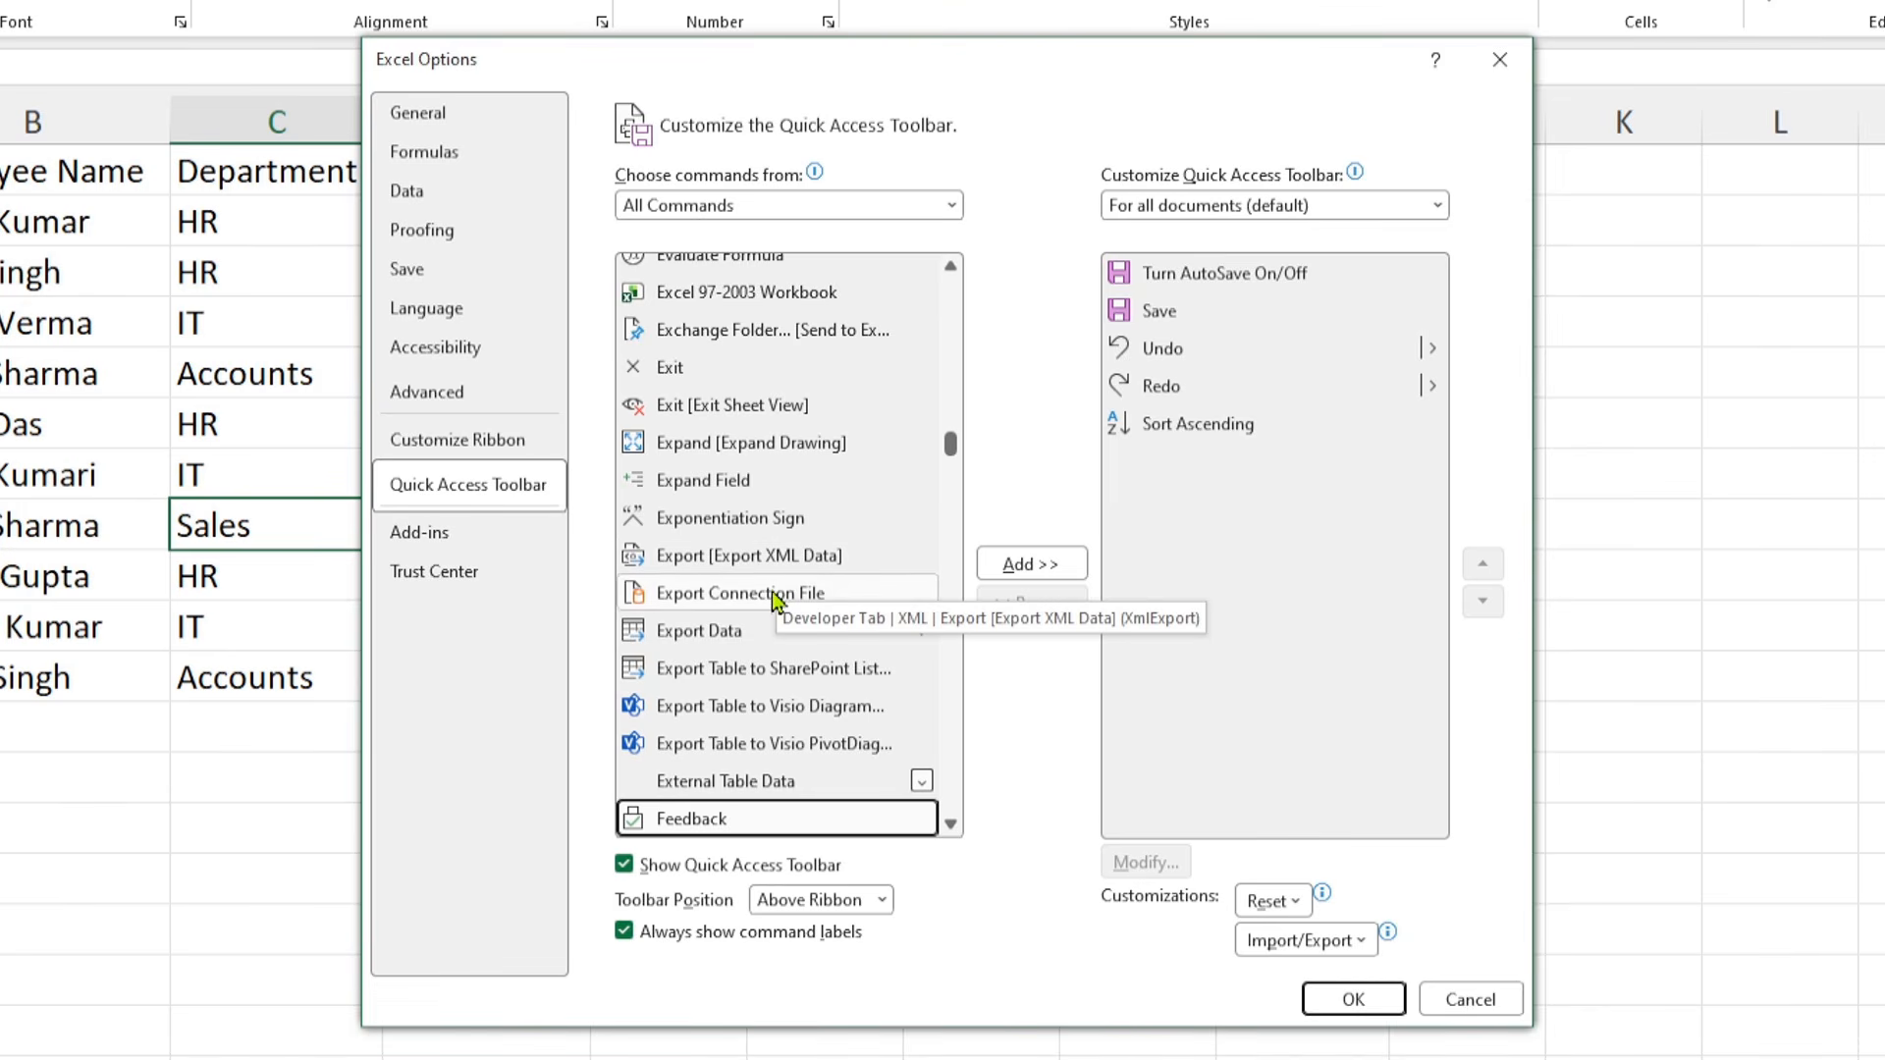
scroll(769, 741, "down", 2)
scroll(749, 692, "down", 6)
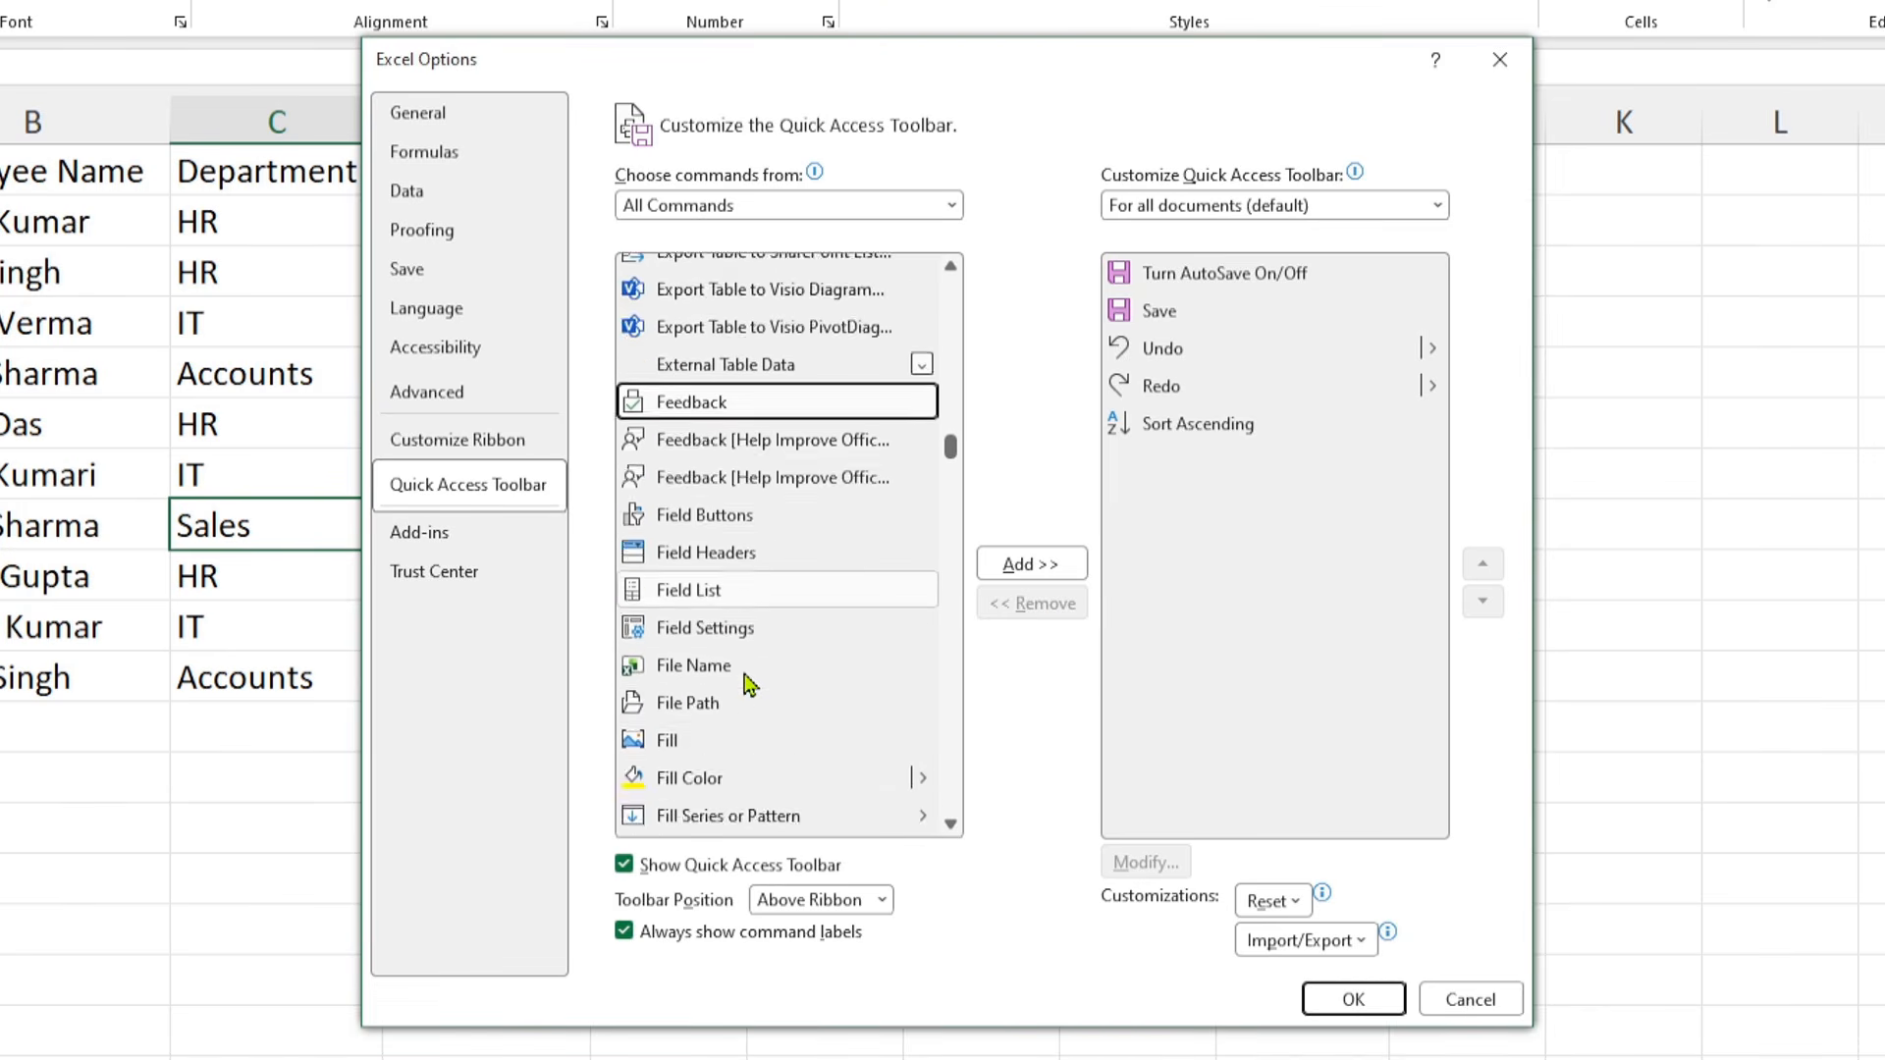
scroll(745, 709, "down", 4)
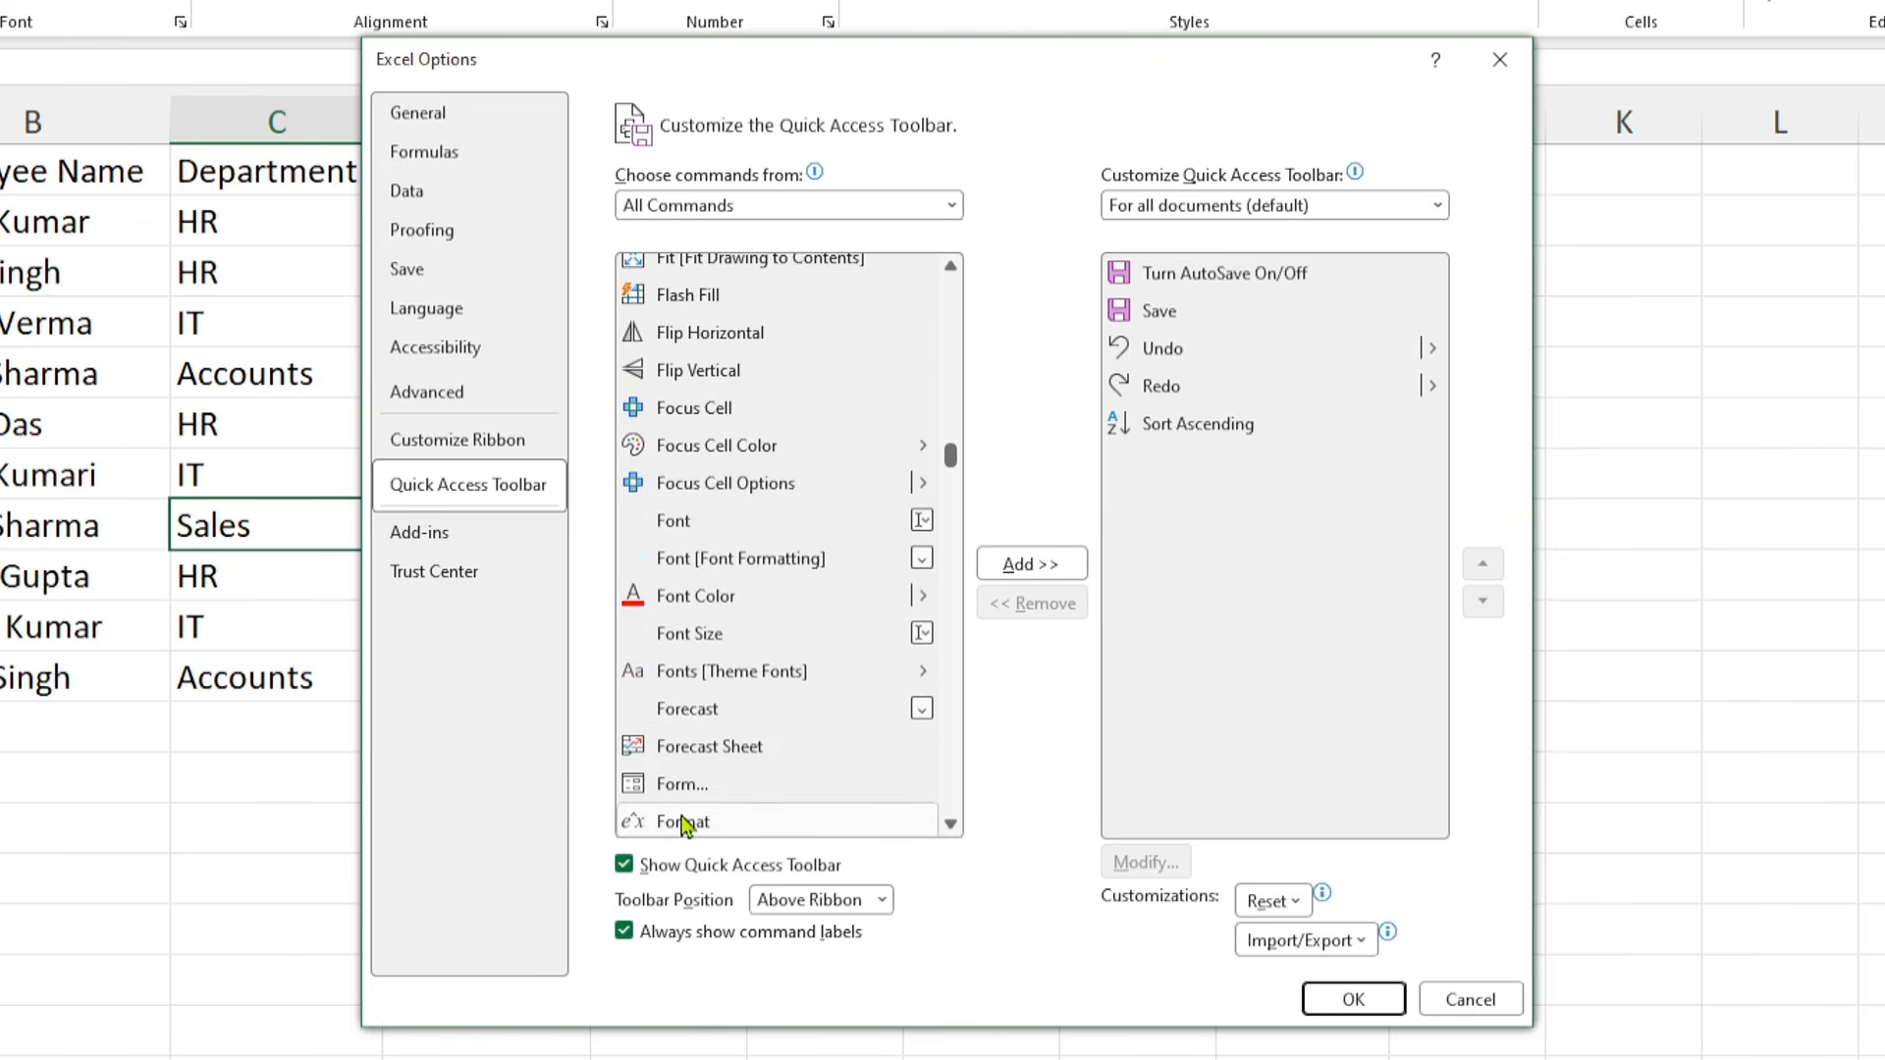
left_click(673, 786)
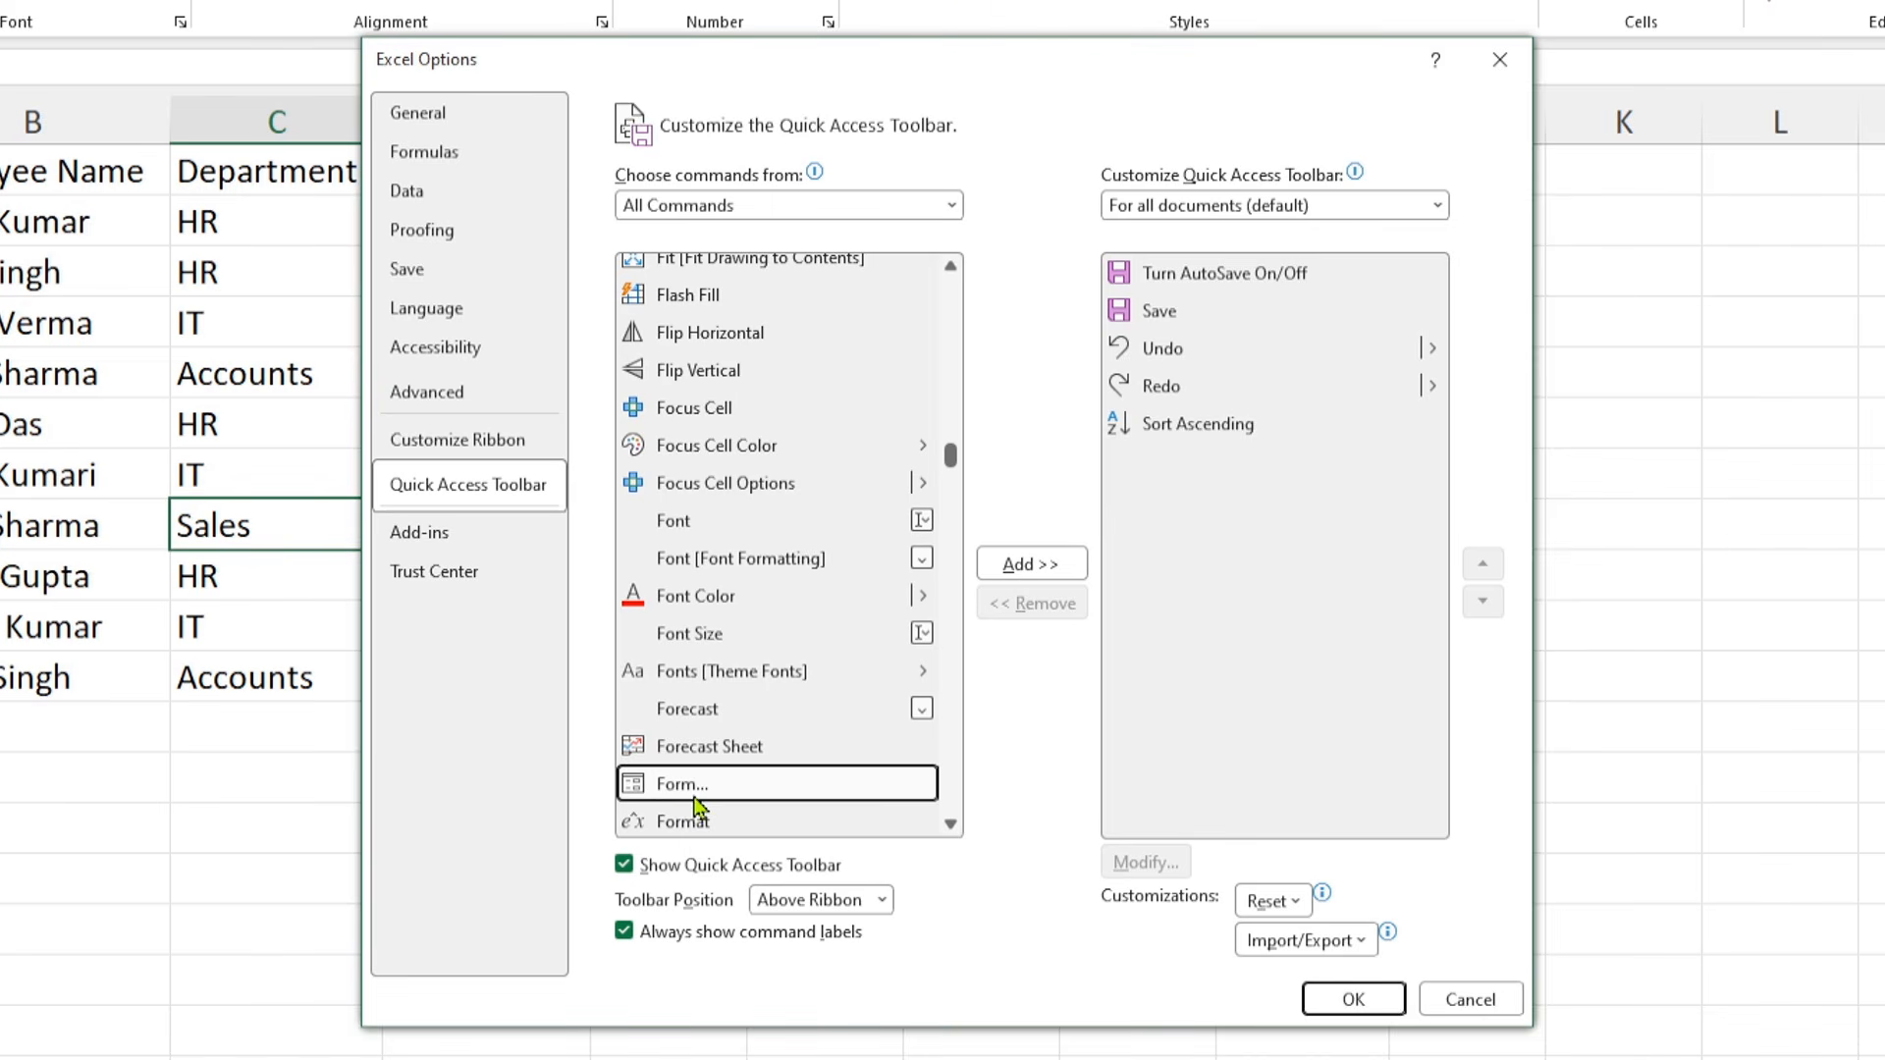
left_click(1049, 567)
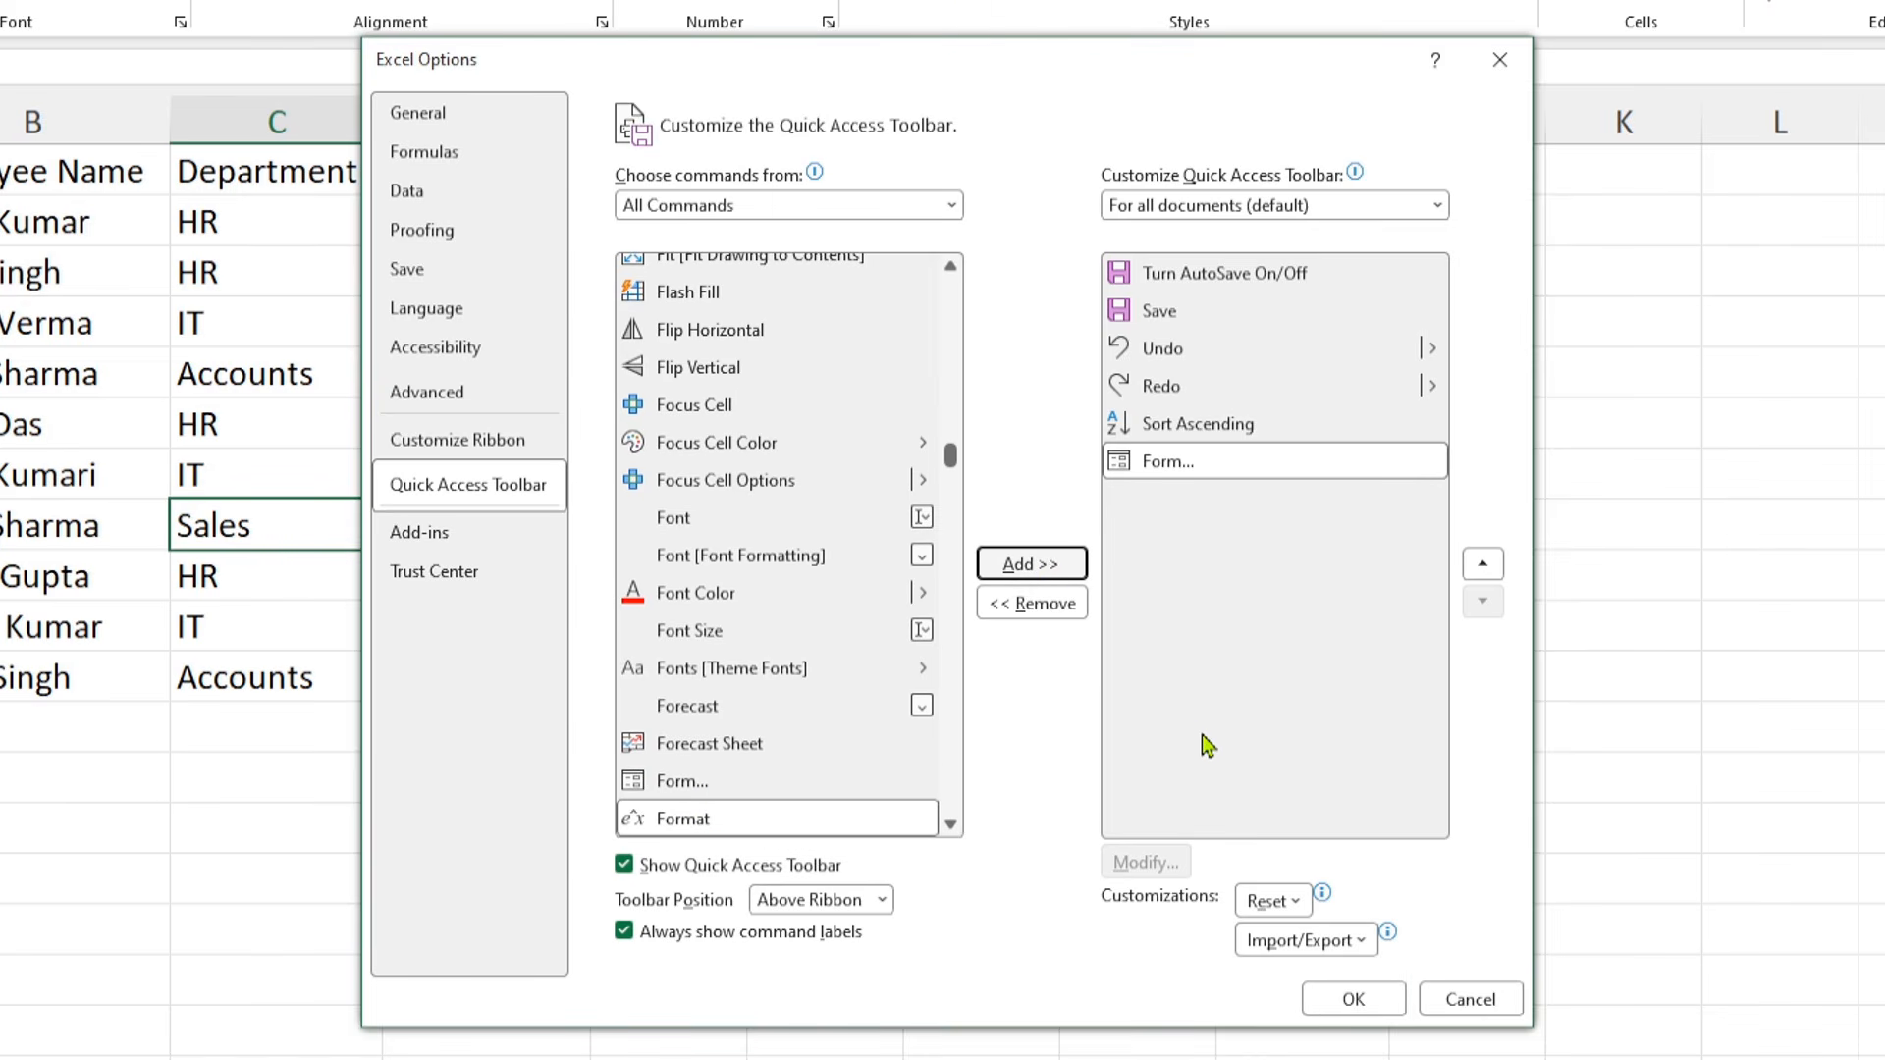
left_click(1351, 1001)
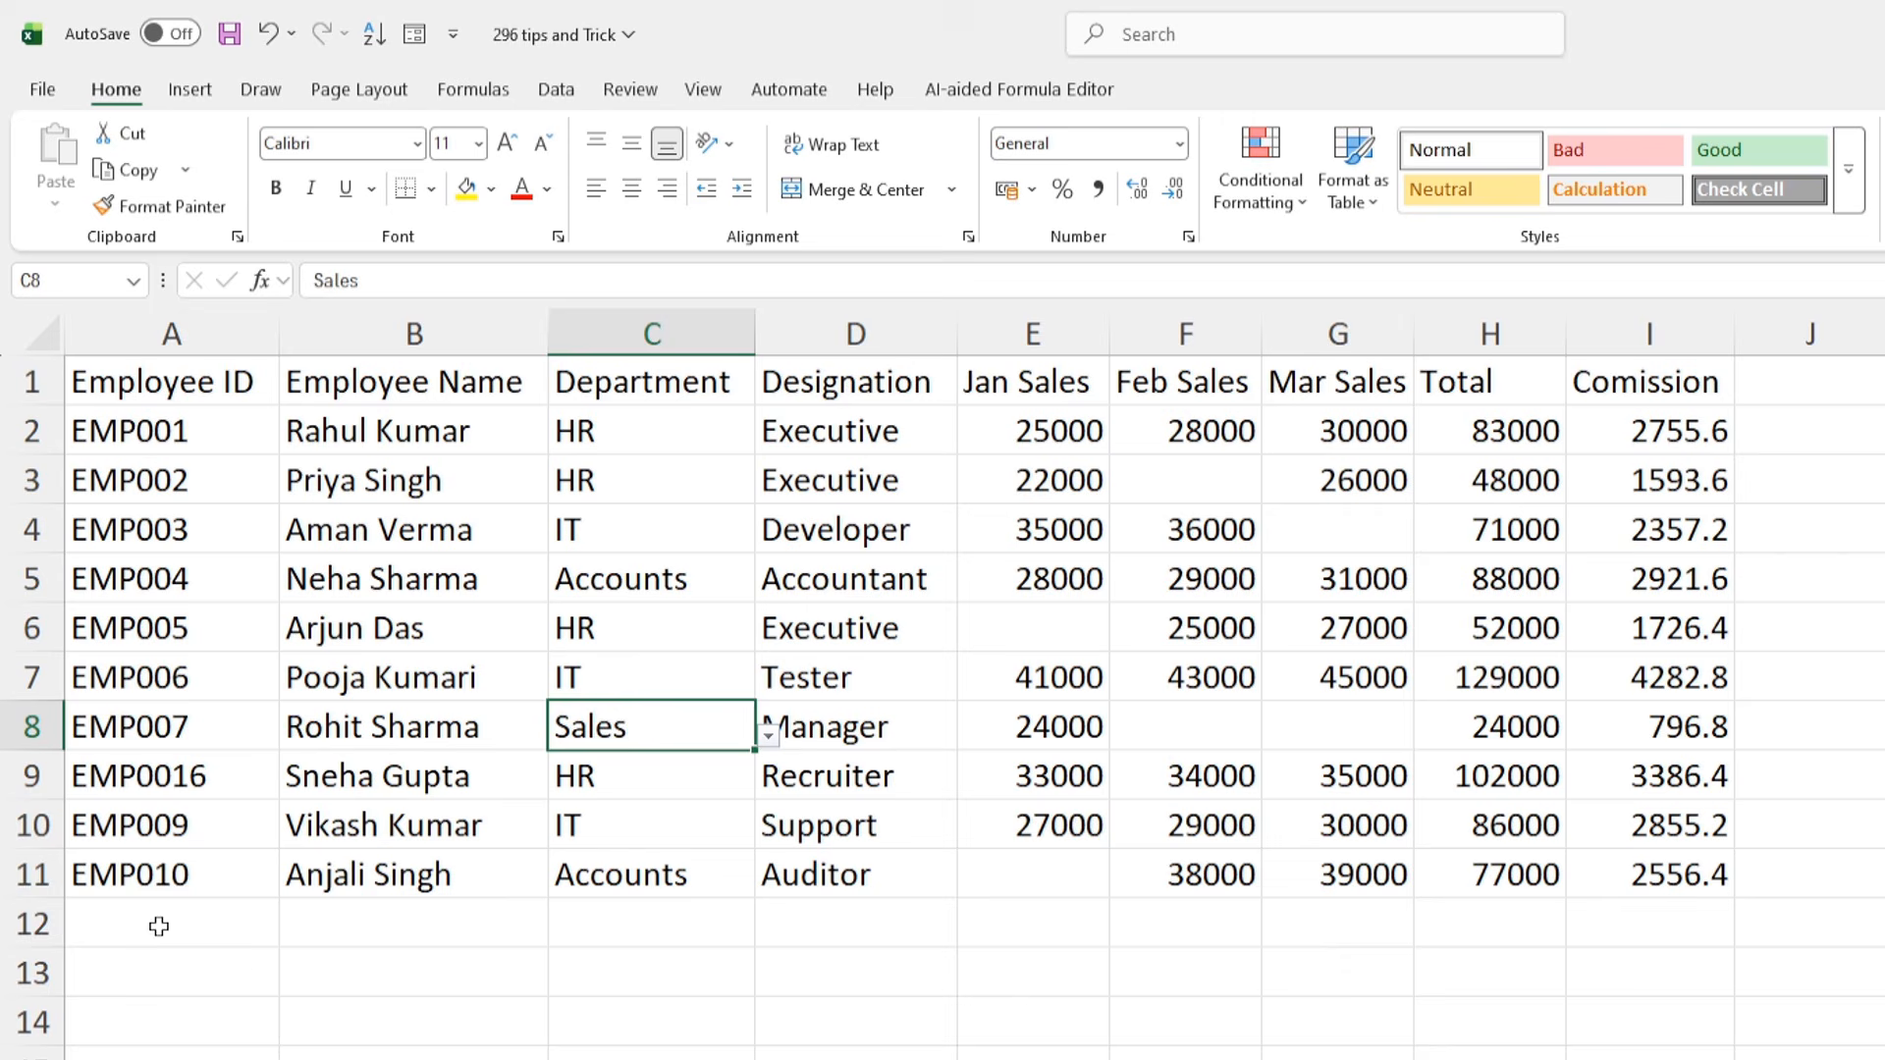
- Select A12 and start a new blank record in the sales table's data form
left_click(152, 928)
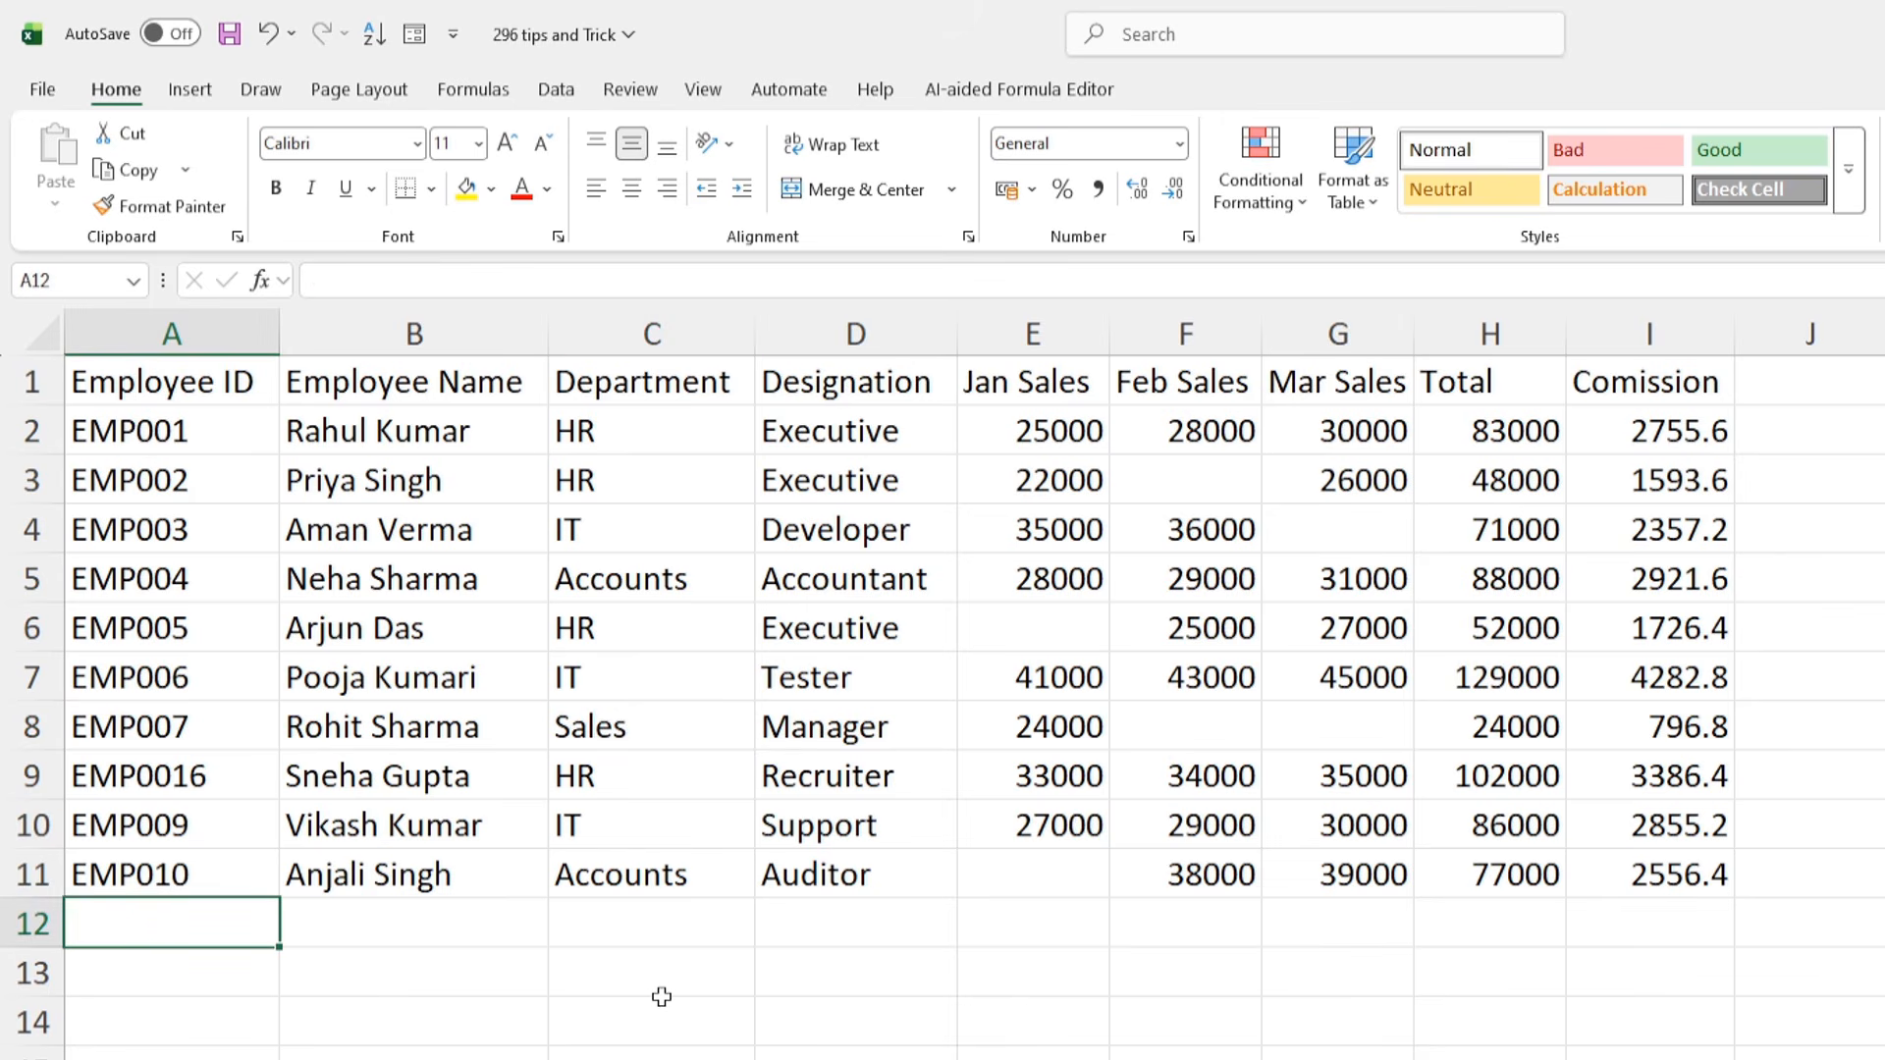
key("alt+d")
key("o")
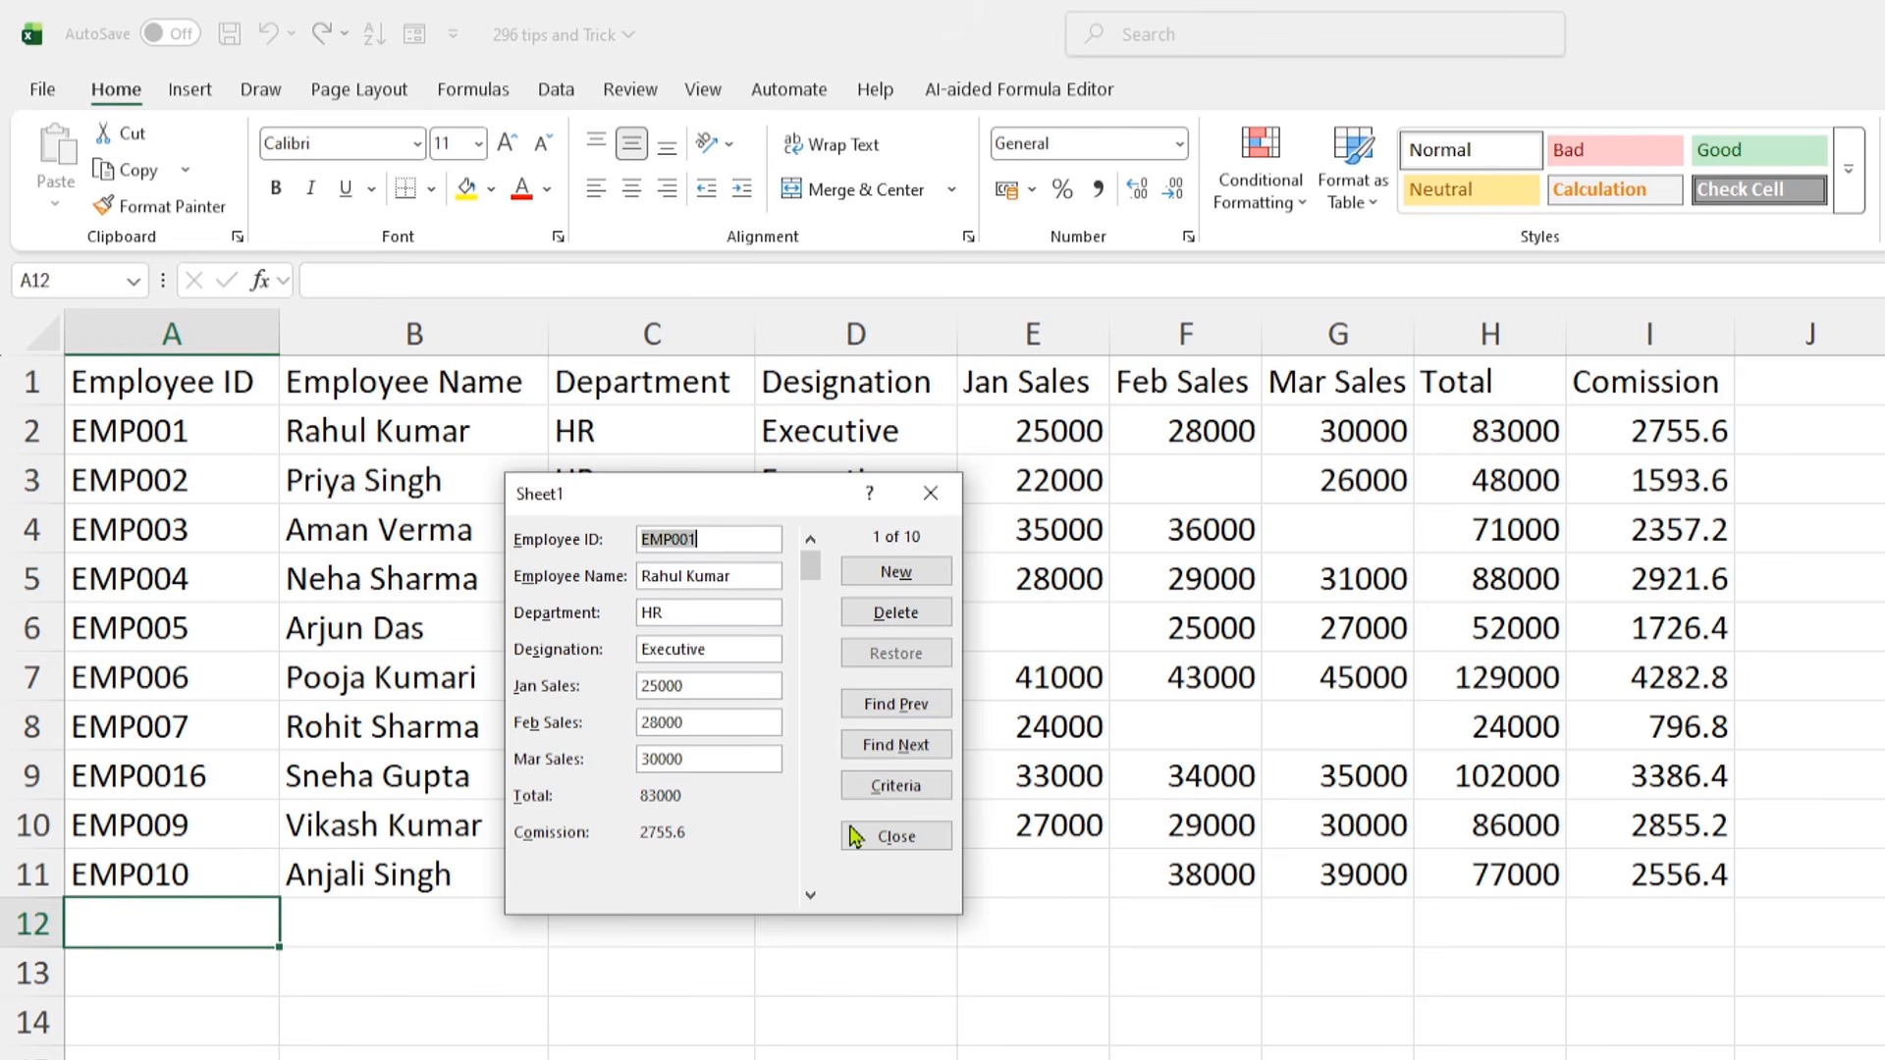
left_click(909, 574)
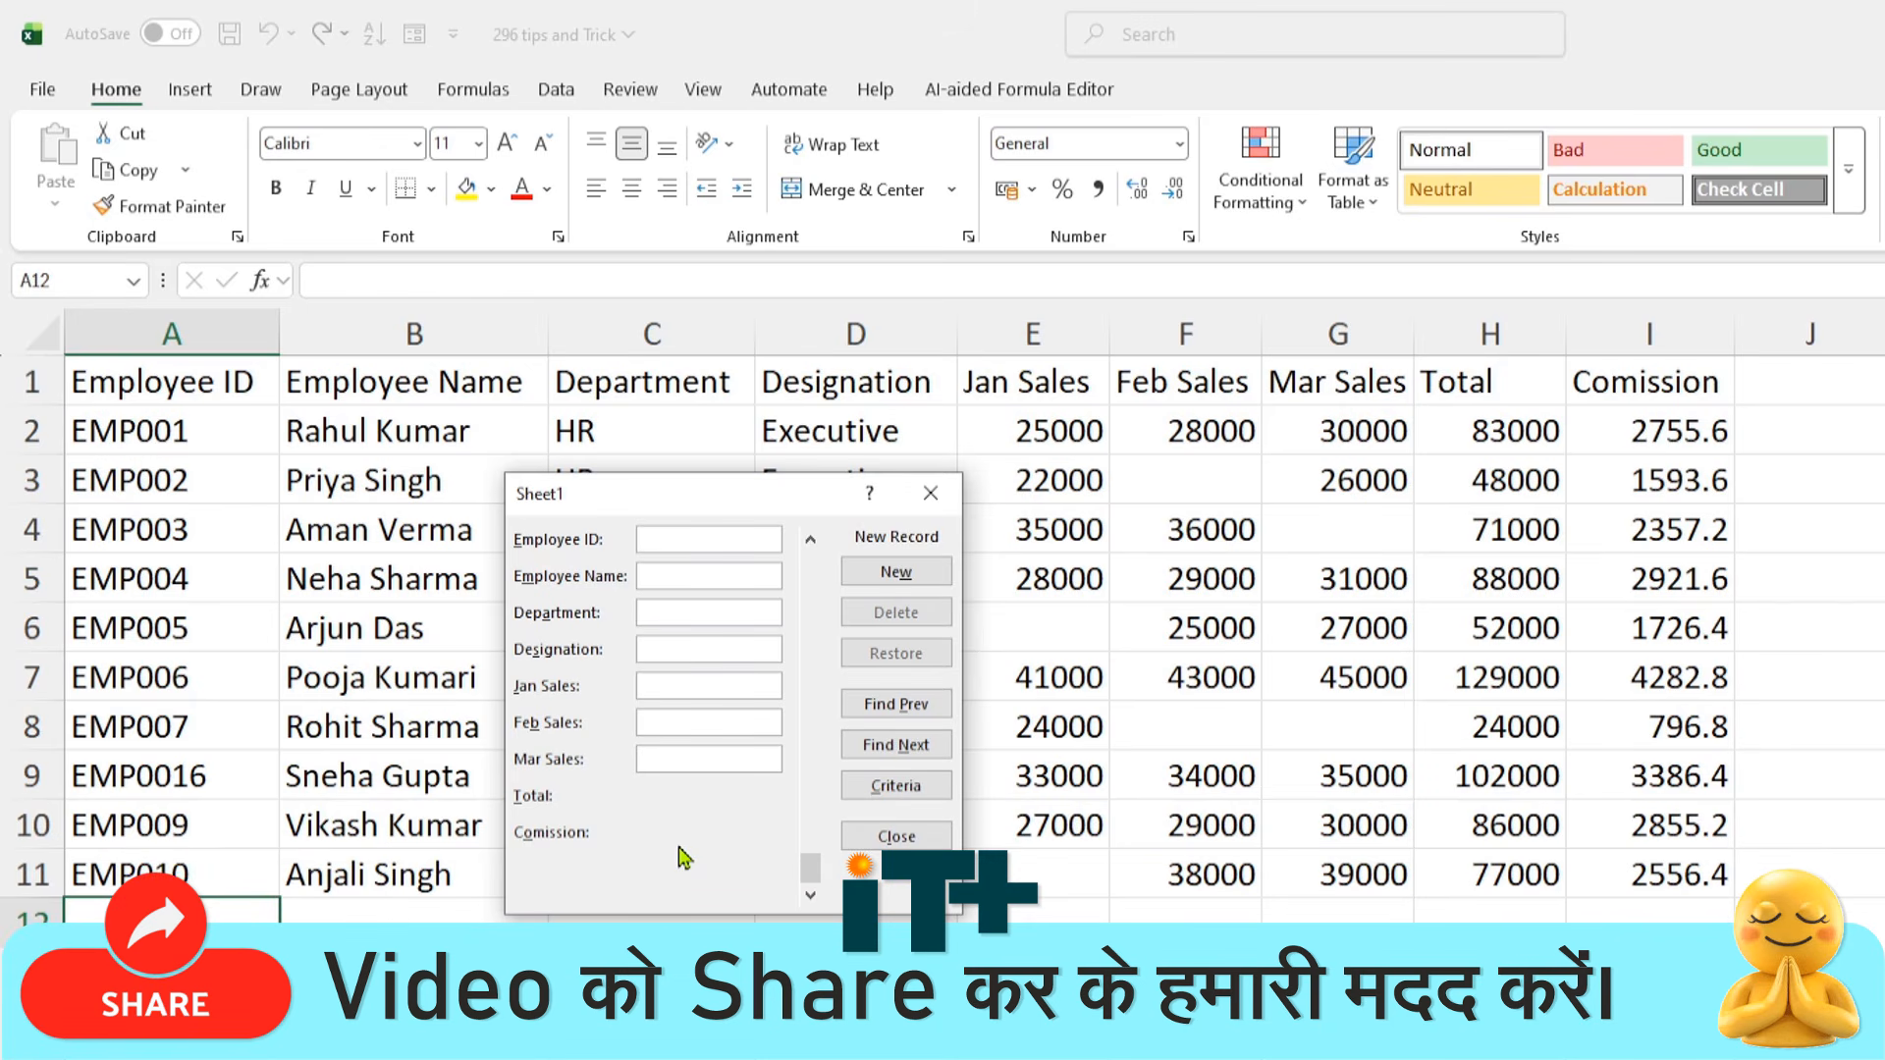
- Enter EMP019, the employee's name, HR, ACCOUNTANT and sales 23000, 15600, 26900, then commit the record
type("EMP019")
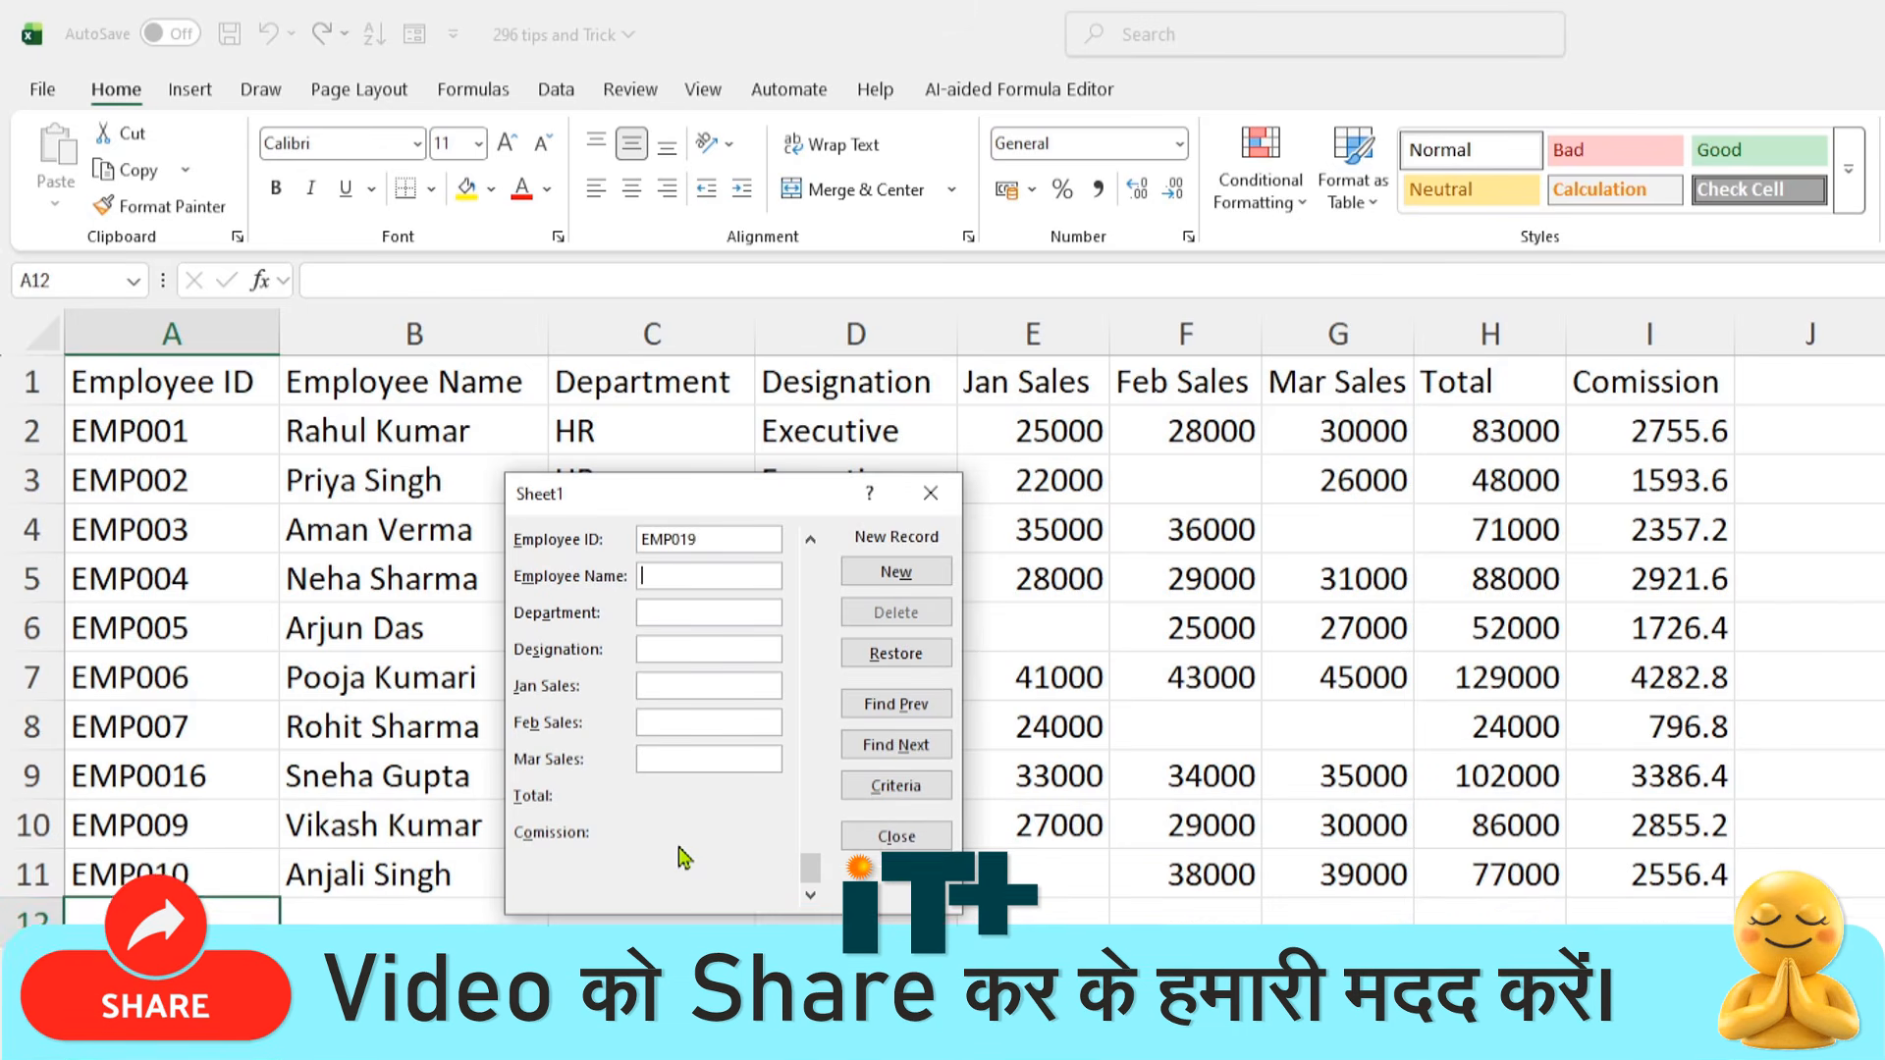
key("Tab")
type("DEEPAK KUMAR")
key("Tab")
type("HR")
key("Tab")
type("ACCOUNTANT")
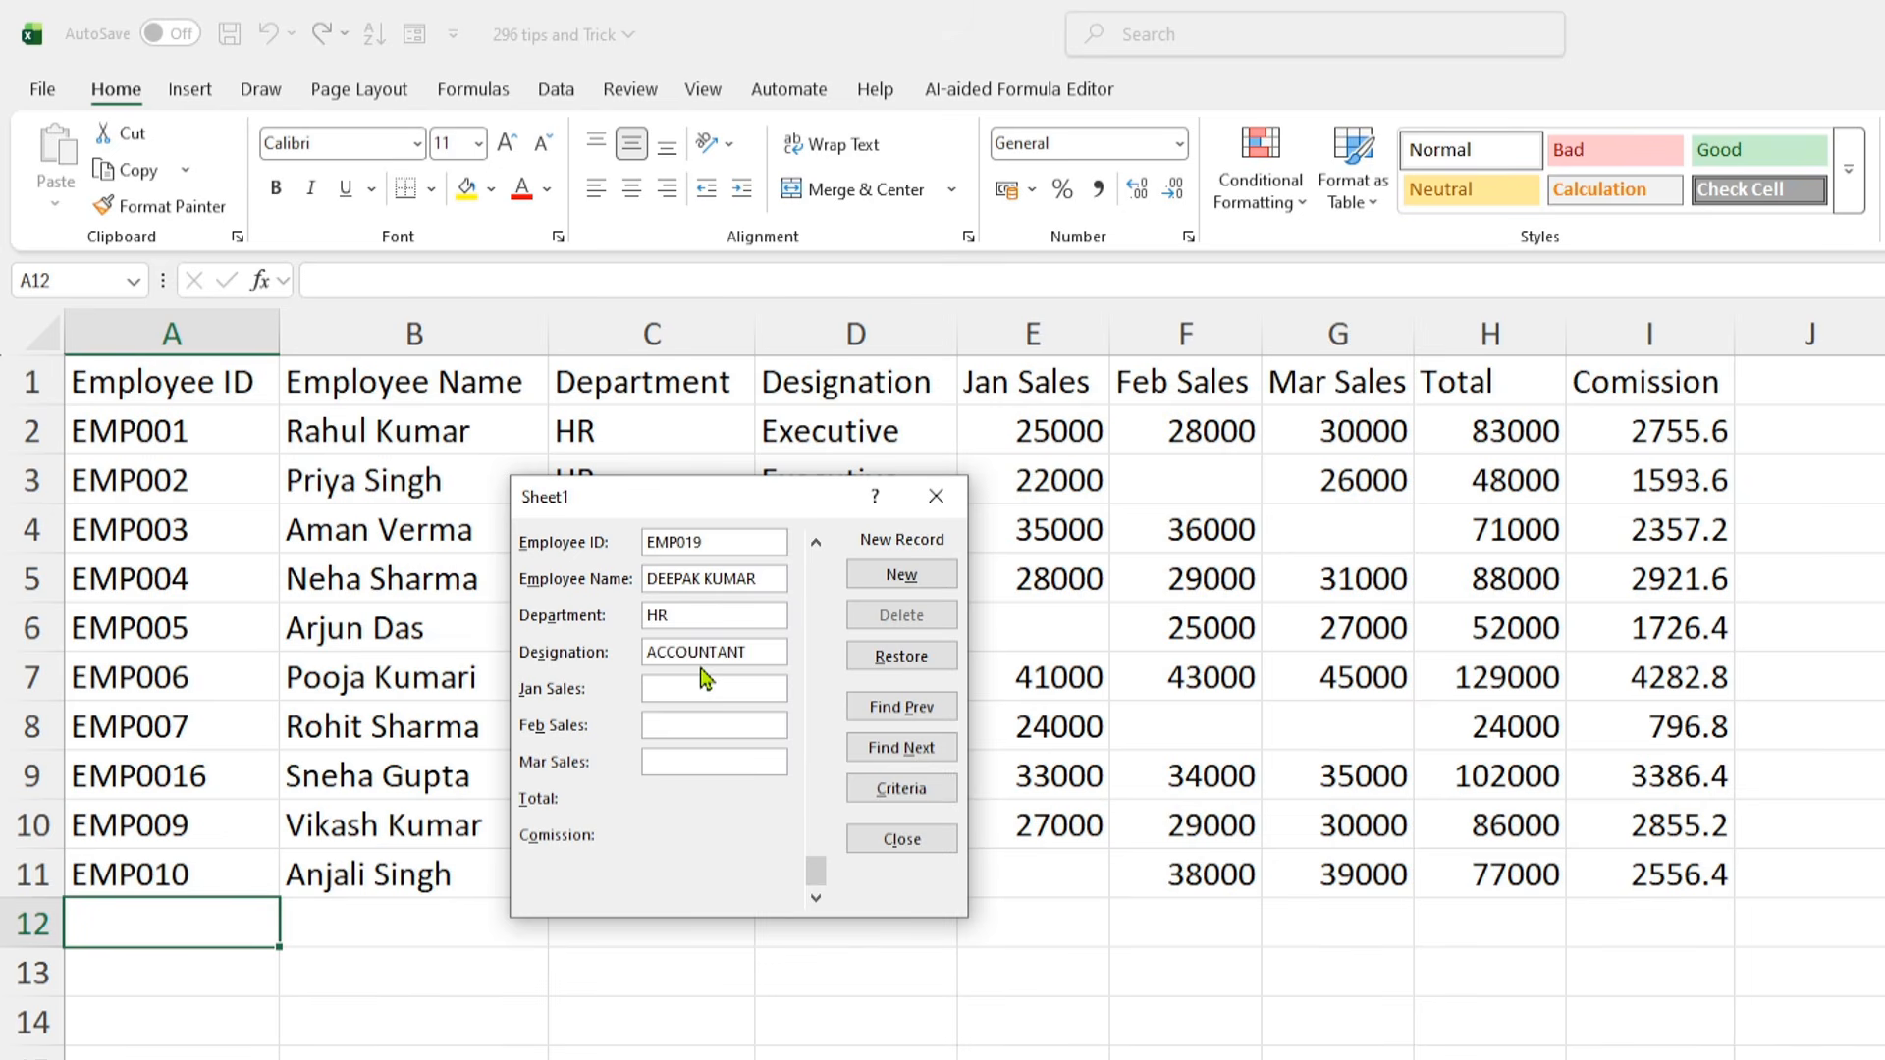
key("Tab")
type("15600")
key("Tab")
type("26900")
left_click(899, 793)
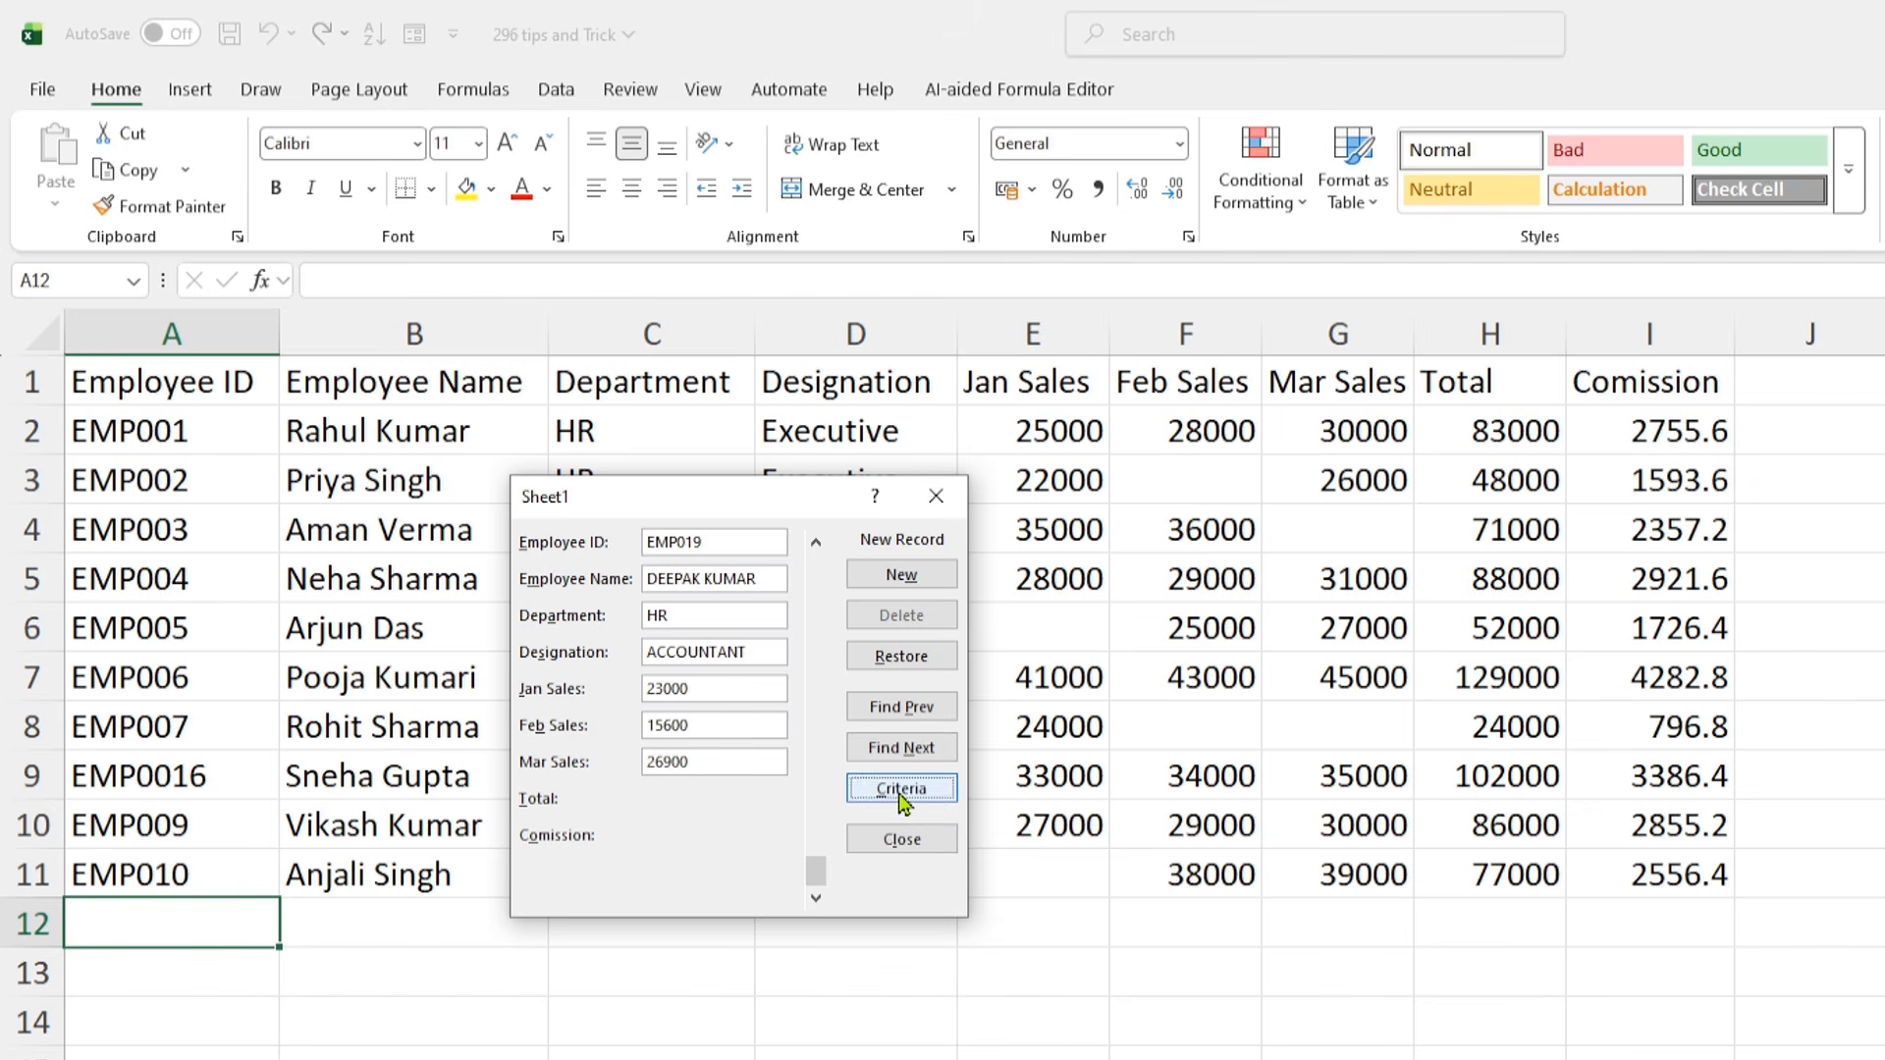